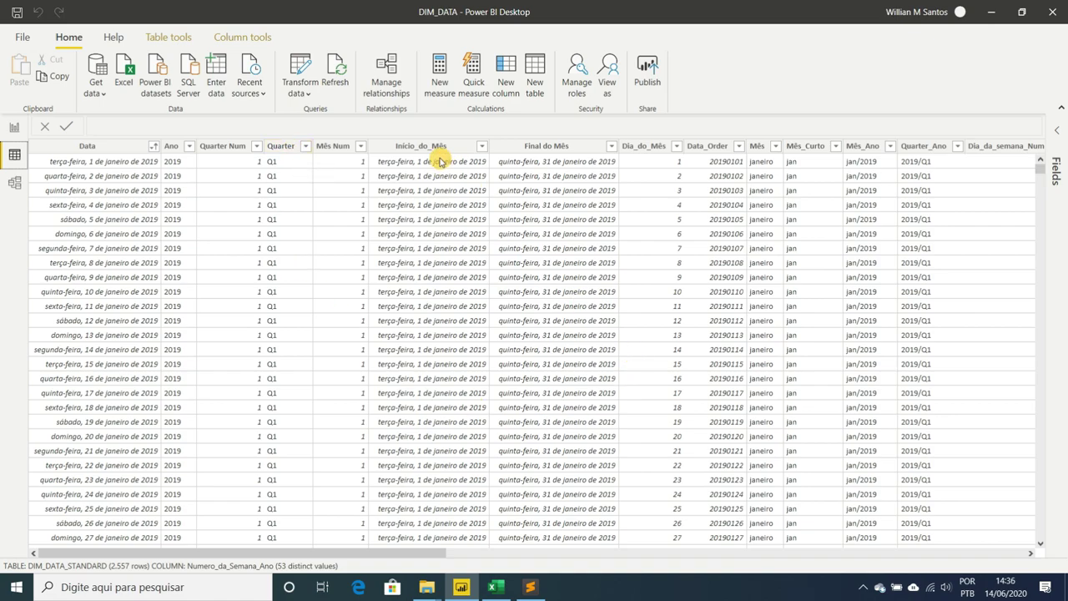
# Examine the columns of the DIM_DATA_STANDARD table through to Semana_Mes_Nome.
pyautogui.moveTo(414, 555); pyautogui.dragTo(568, 540)
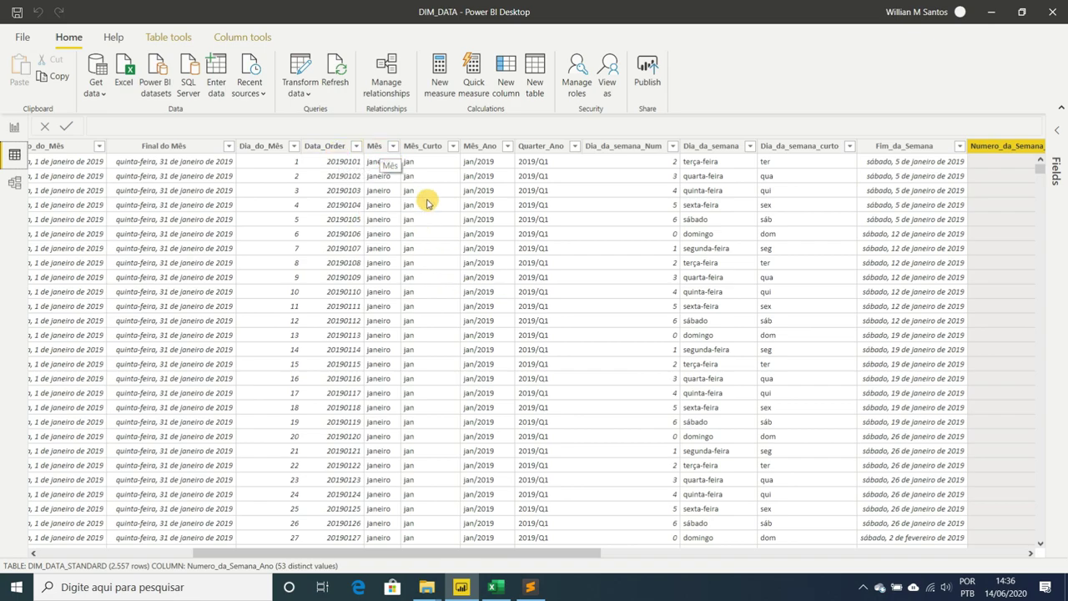
pyautogui.moveTo(489, 552); pyautogui.dragTo(541, 552)
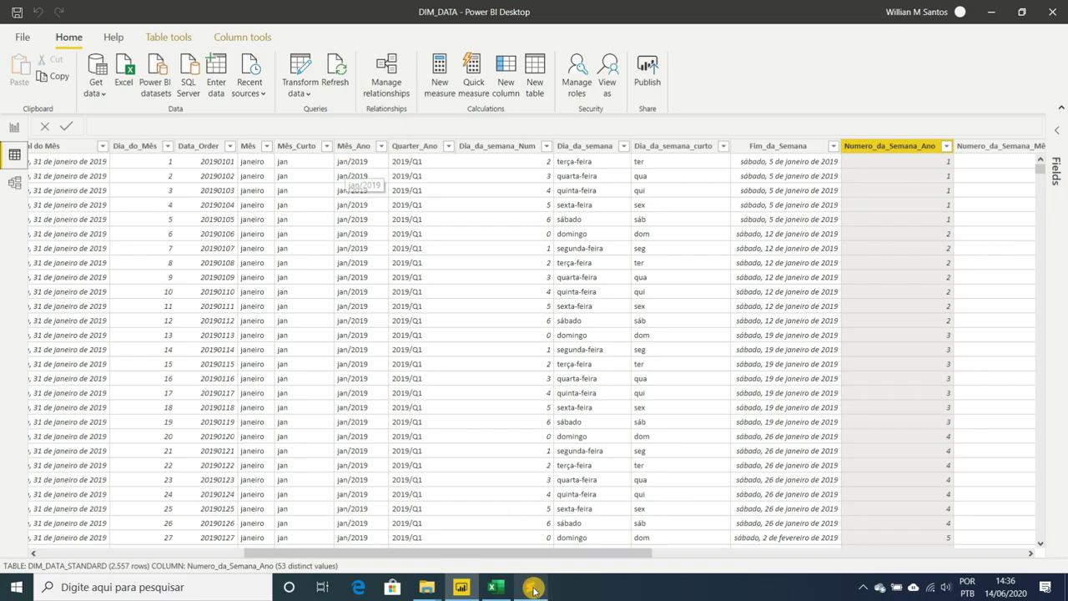
pyautogui.moveTo(529, 556); pyautogui.dragTo(553, 557)
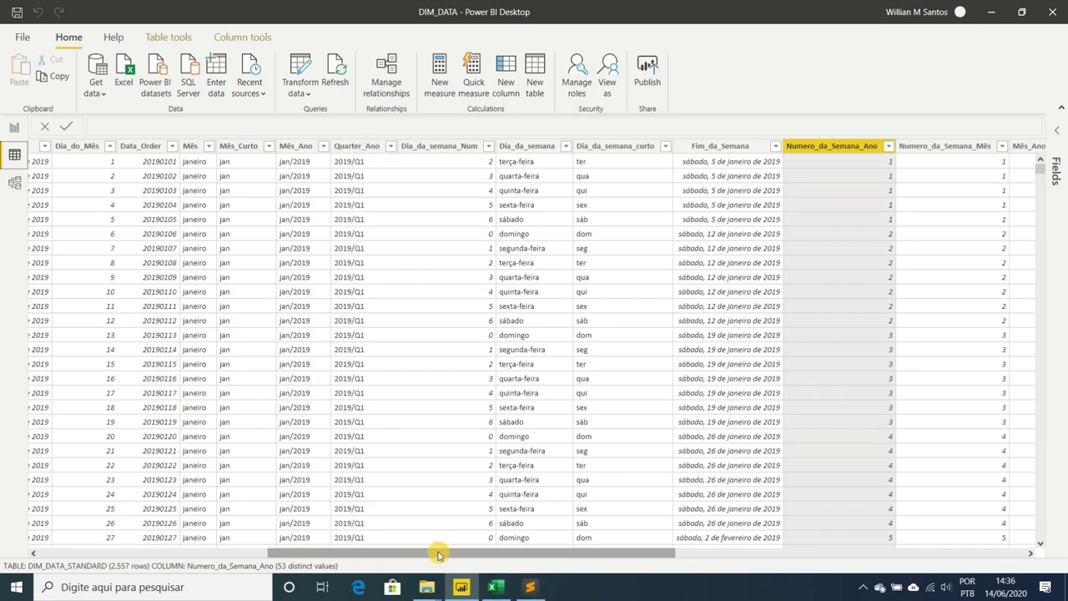
pyautogui.moveTo(429, 553); pyautogui.dragTo(780, 543)
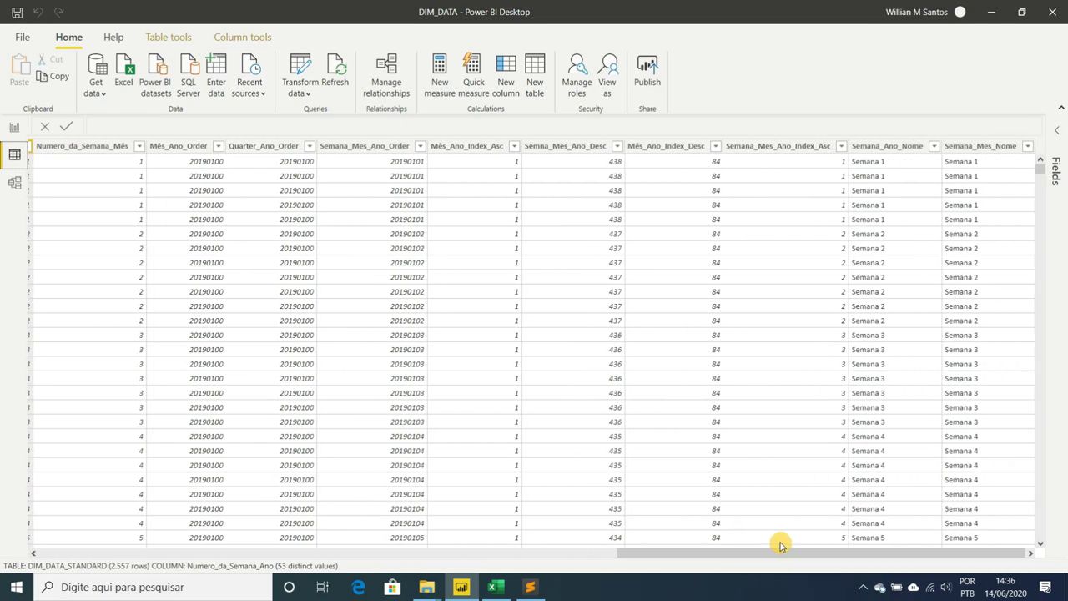
# Inspect the week names offered by the filters of the Semana_Ano_Nome and Semana_Mes_Nome columns.
pyautogui.click(935, 147)
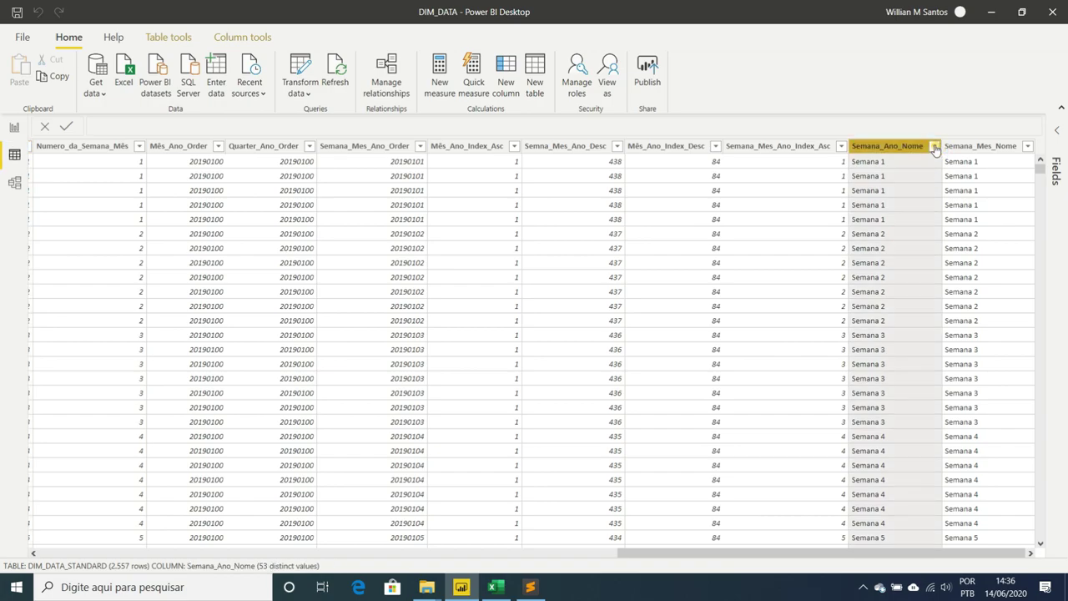
pyautogui.scroll(-10, 837, 224)
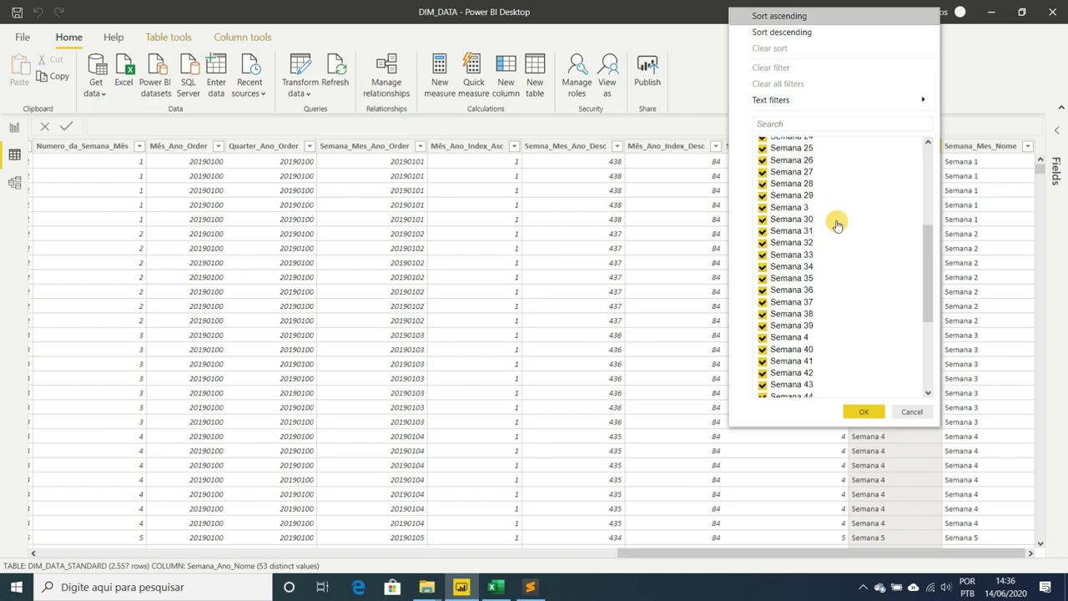
pyautogui.scroll(10, 837, 224)
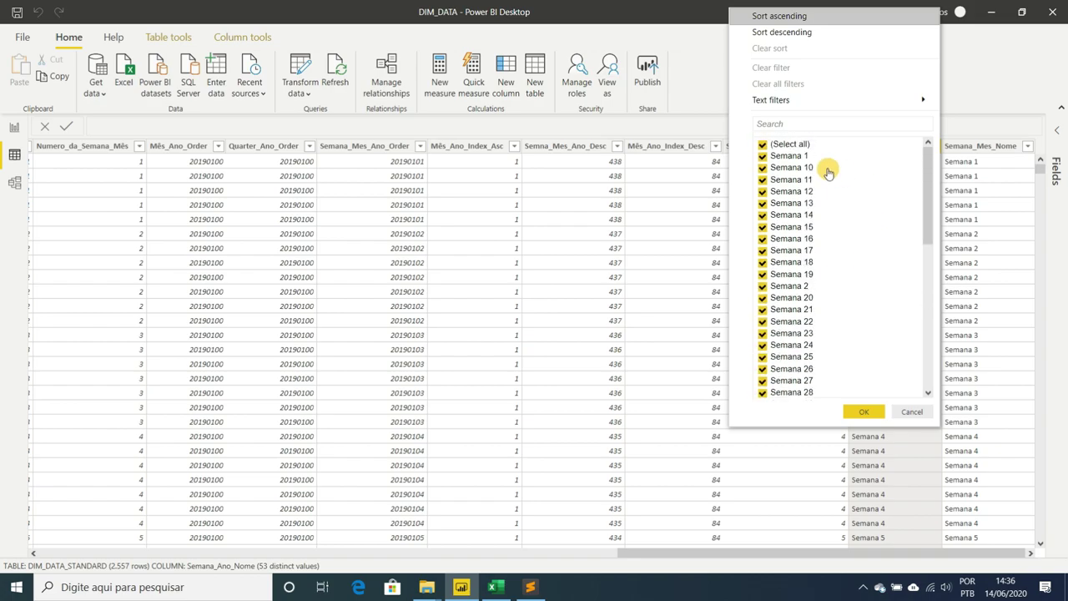
pyautogui.scroll(-10, 803, 343)
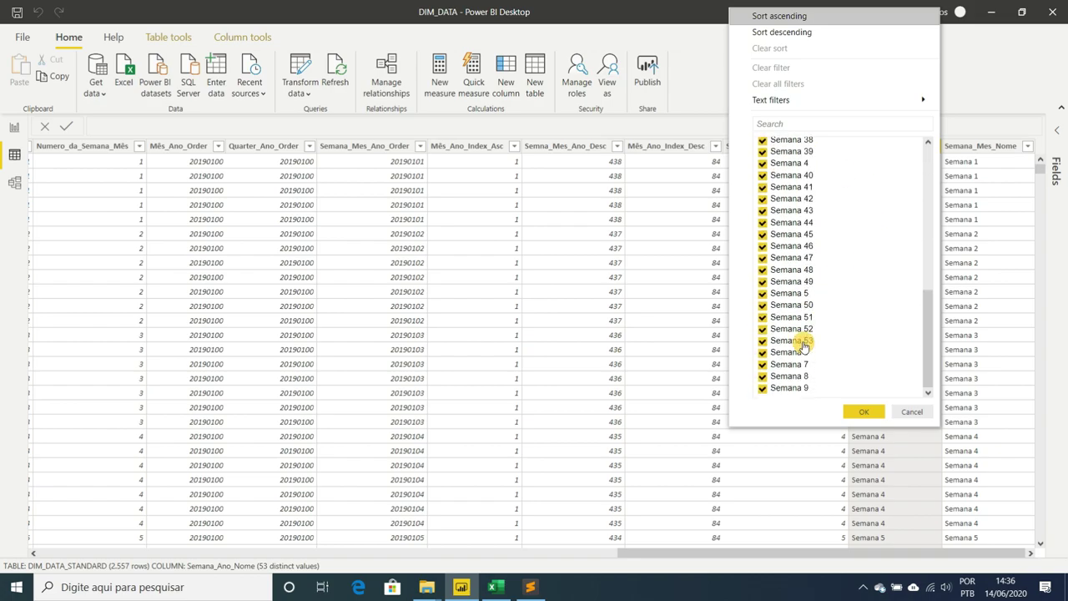
pyautogui.click(913, 412)
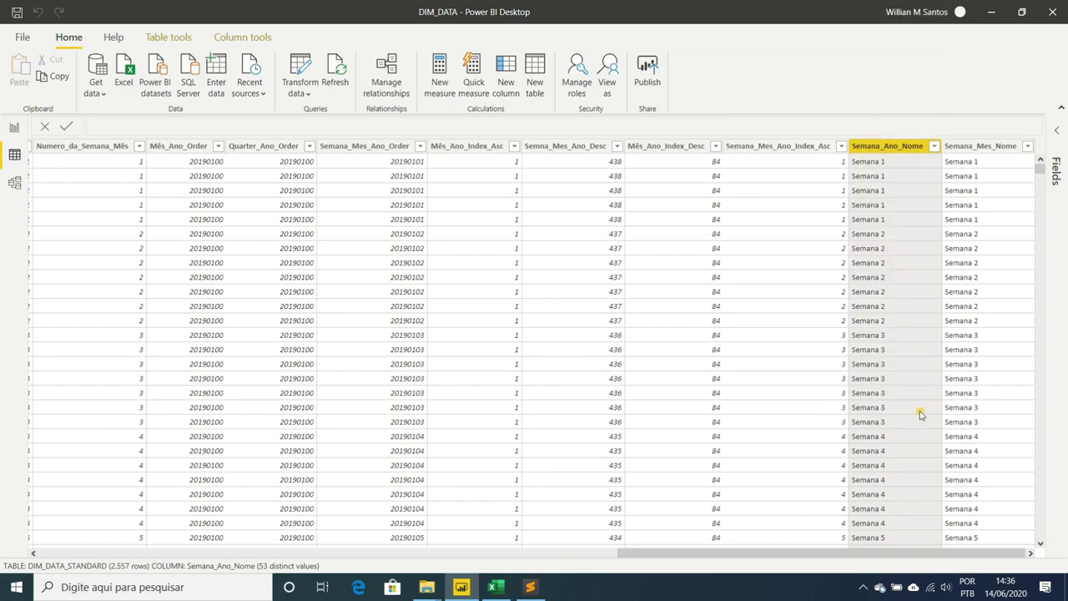
pyautogui.click(1013, 150)
pyautogui.click(1029, 147)
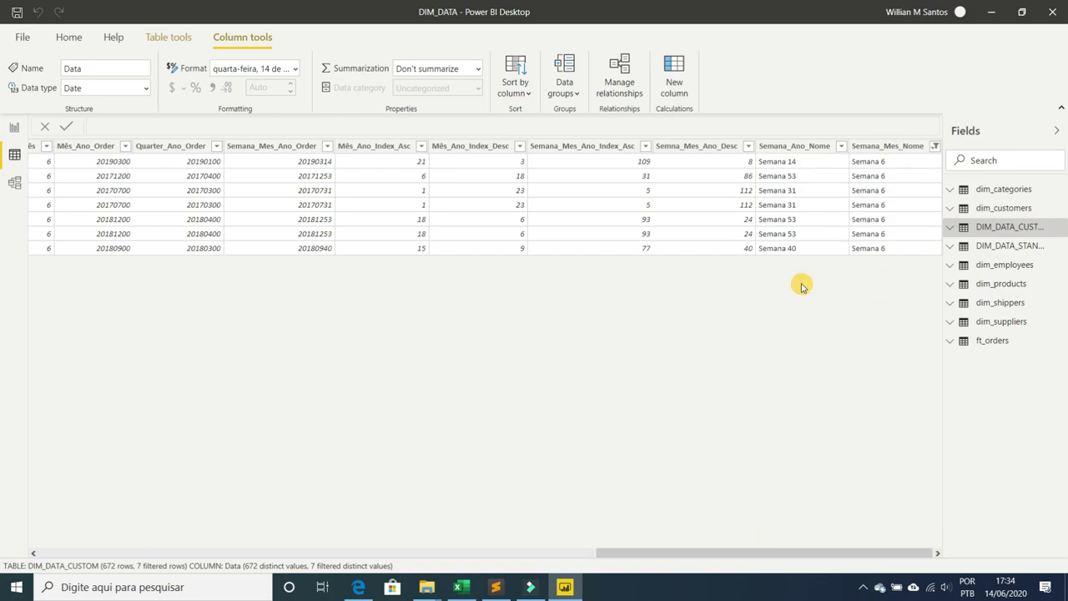
# Check the system calendar for June 2020 and view the Data column of the filtered DIM_DATA_CUSTOM rows.
pyautogui.click(1006, 587)
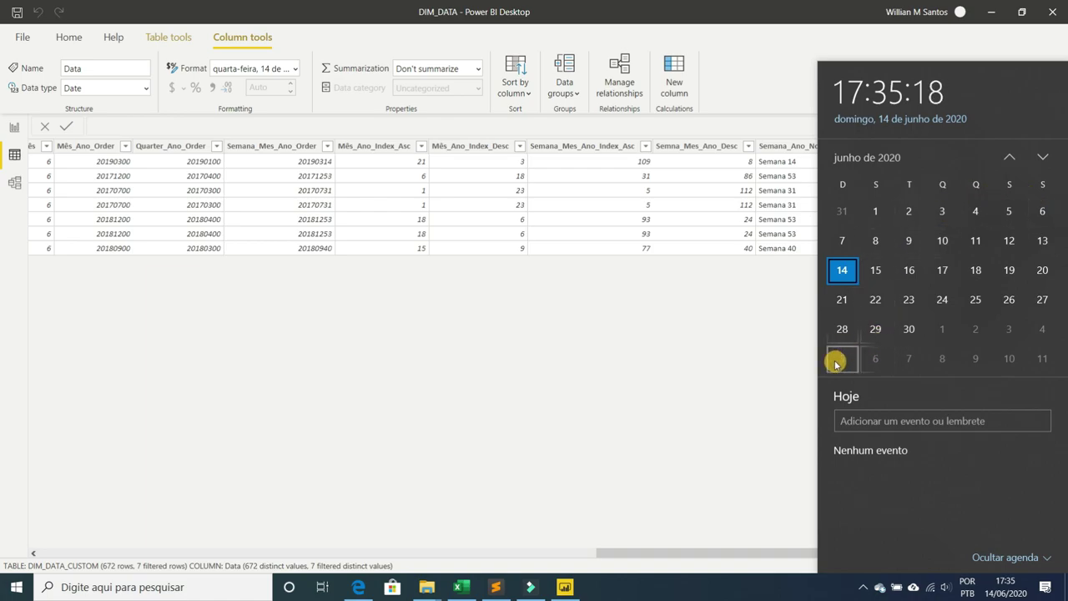
pyautogui.click(725, 341)
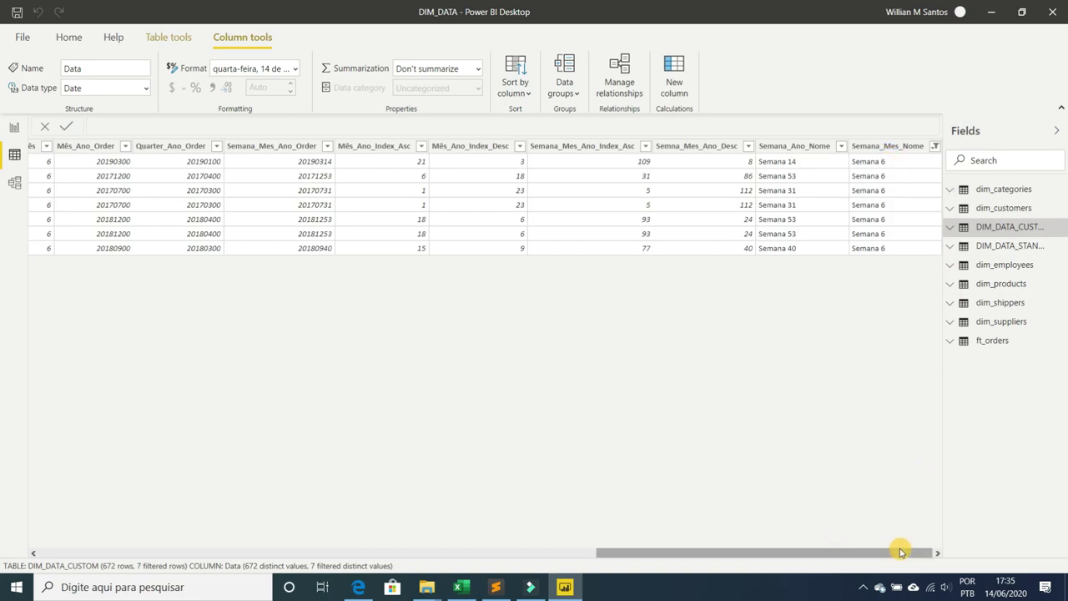
pyautogui.hscroll(-10, 906, 548)
pyautogui.hscroll(-4, 325, 514)
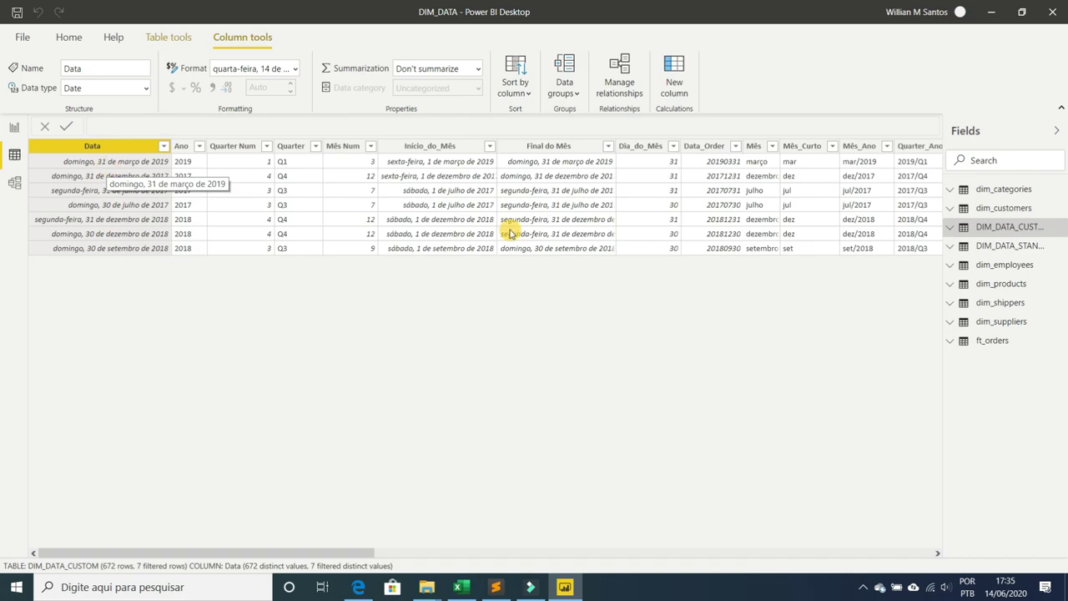
# Consult March 2019 in the system calendar to see how its weeks are laid out, and close it.
pyautogui.click(1004, 588)
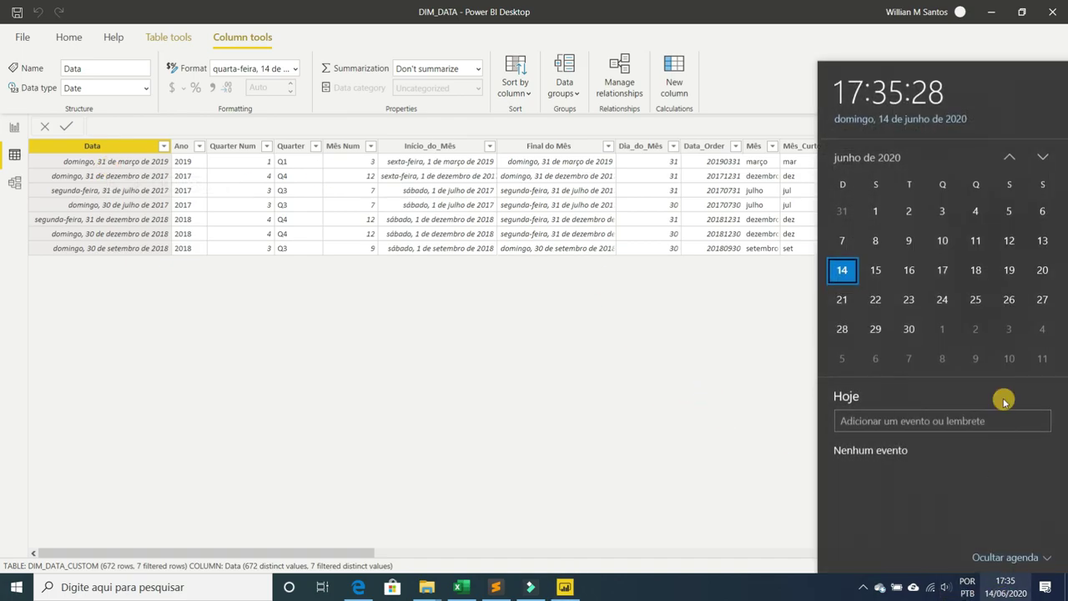
pyautogui.click(874, 160)
pyautogui.click(858, 158)
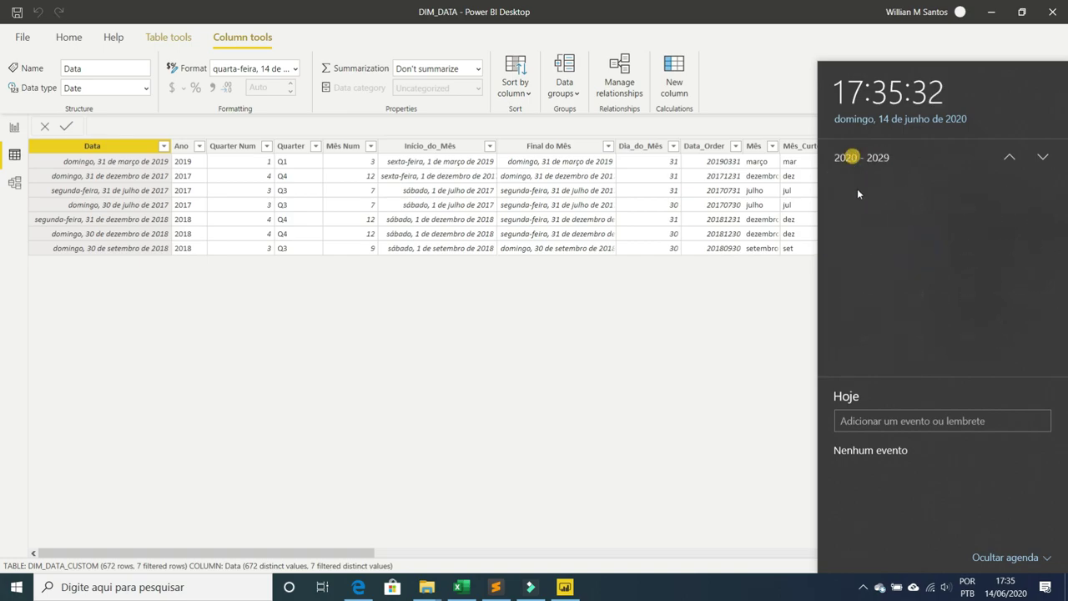
pyautogui.click(1009, 157)
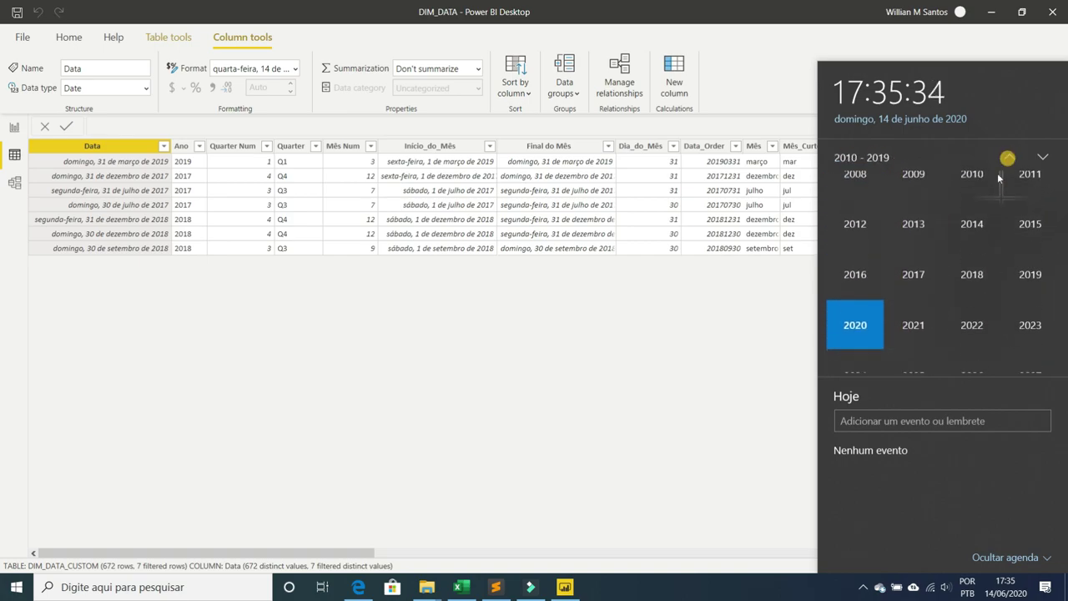
pyautogui.click(1030, 296)
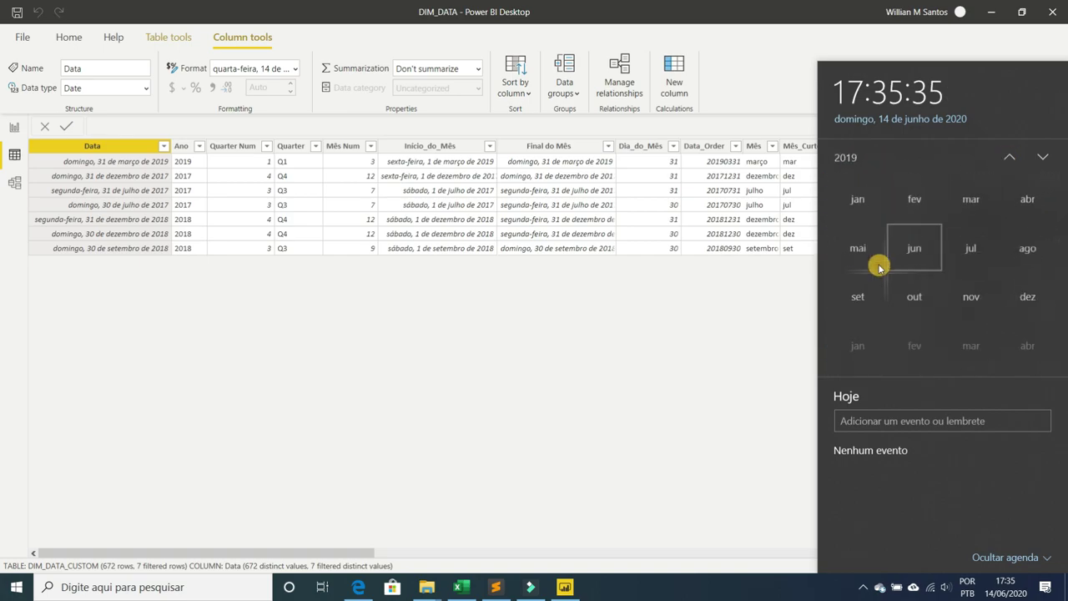
pyautogui.click(972, 199)
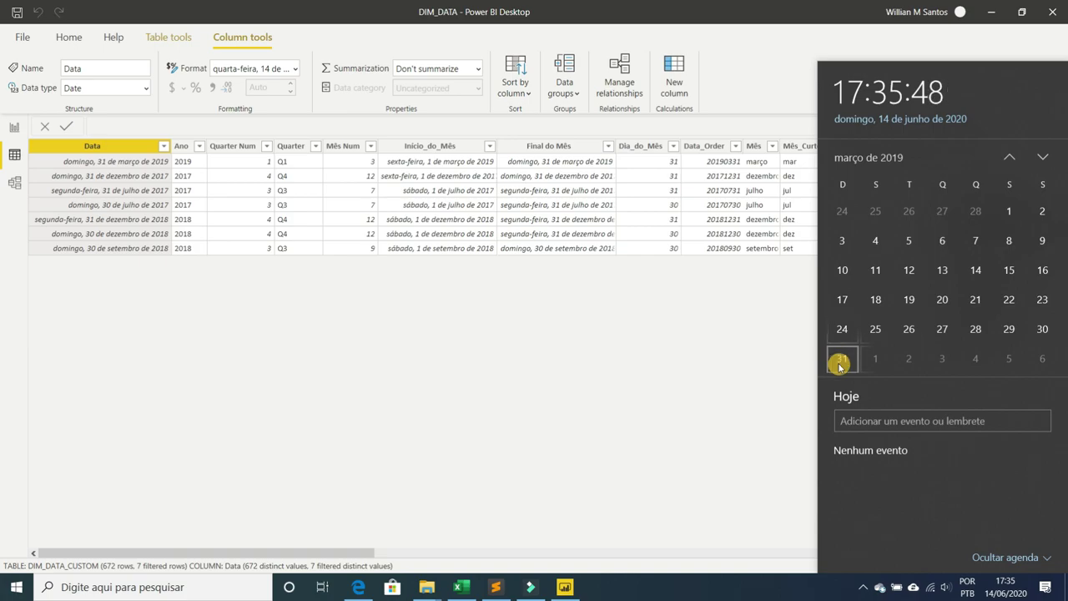
pyautogui.click(726, 345)
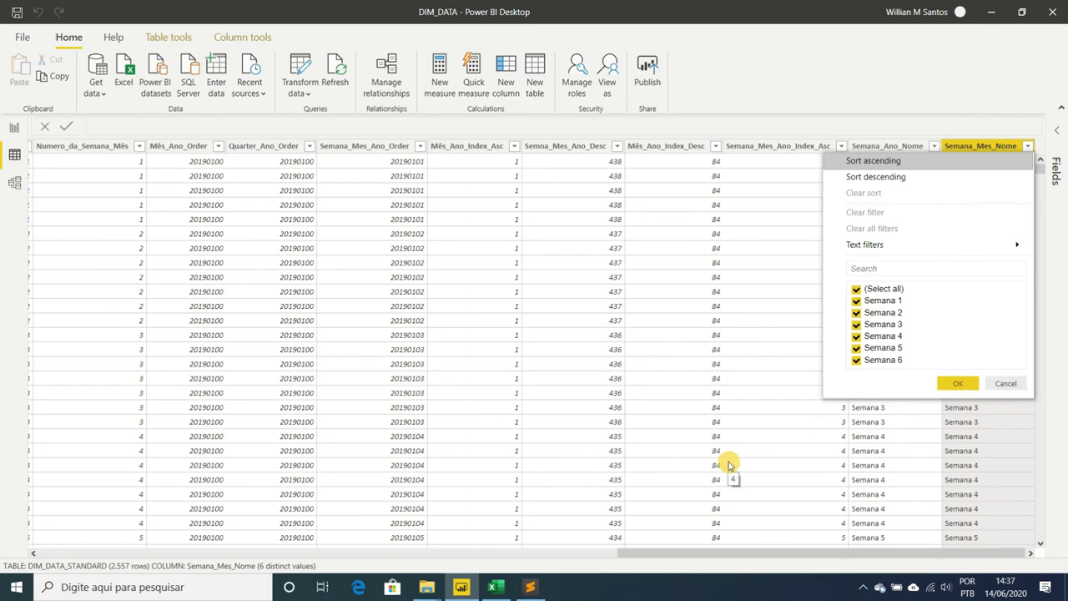
# Cancel the Semana_Mes_Nome filter and inspect the sort and filter options of the Data column in DIM_DATA_STANDARD.
pyautogui.click(1006, 383)
pyautogui.moveTo(754, 559); pyautogui.dragTo(43, 513)
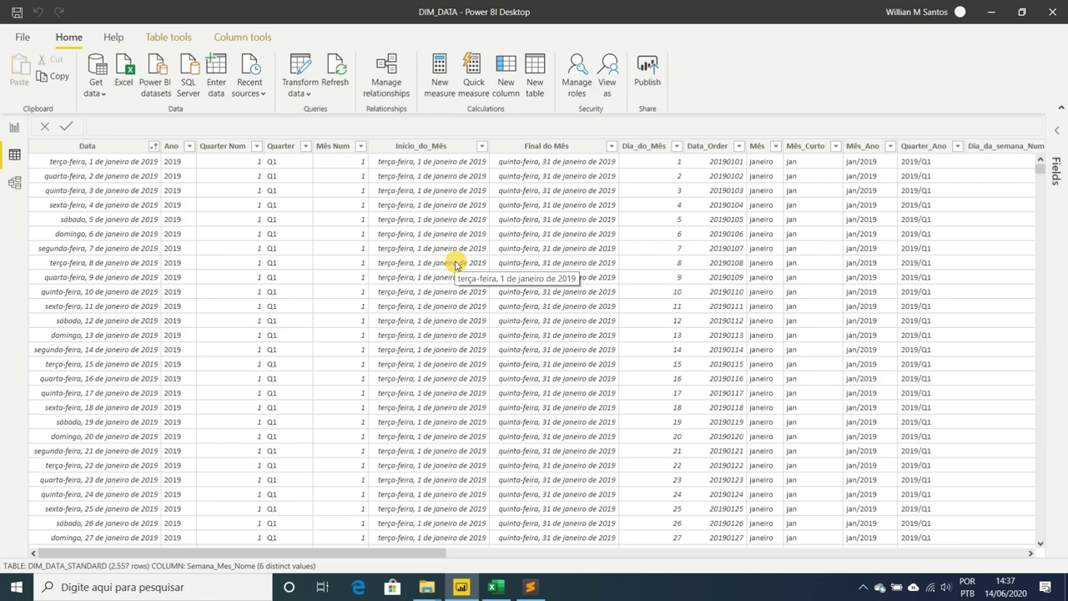
pyautogui.click(150, 147)
pyautogui.click(153, 147)
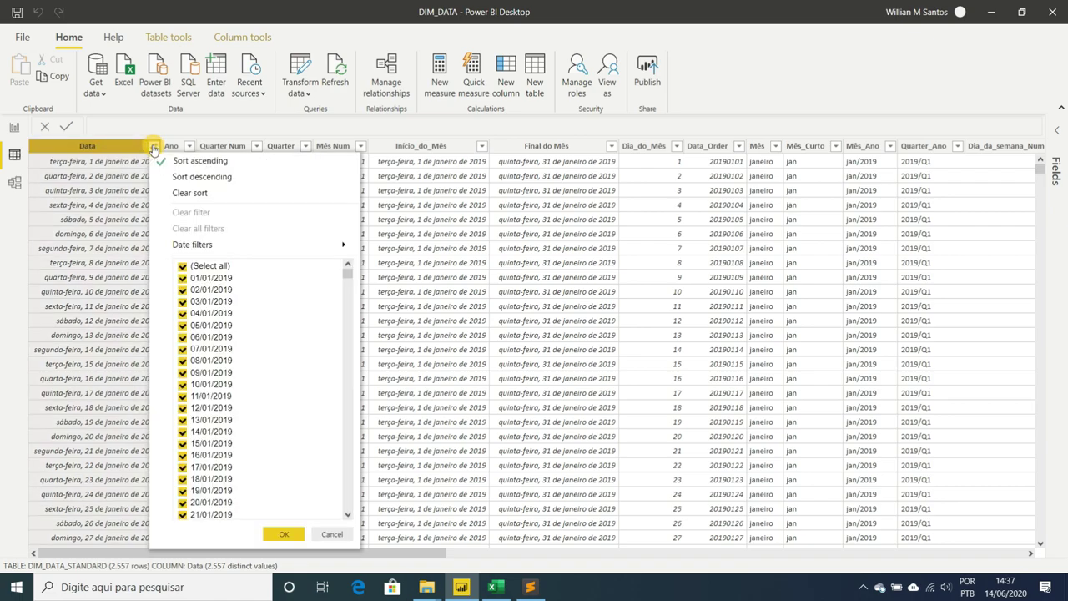
pyautogui.rightClick(84, 151)
pyautogui.click(142, 157)
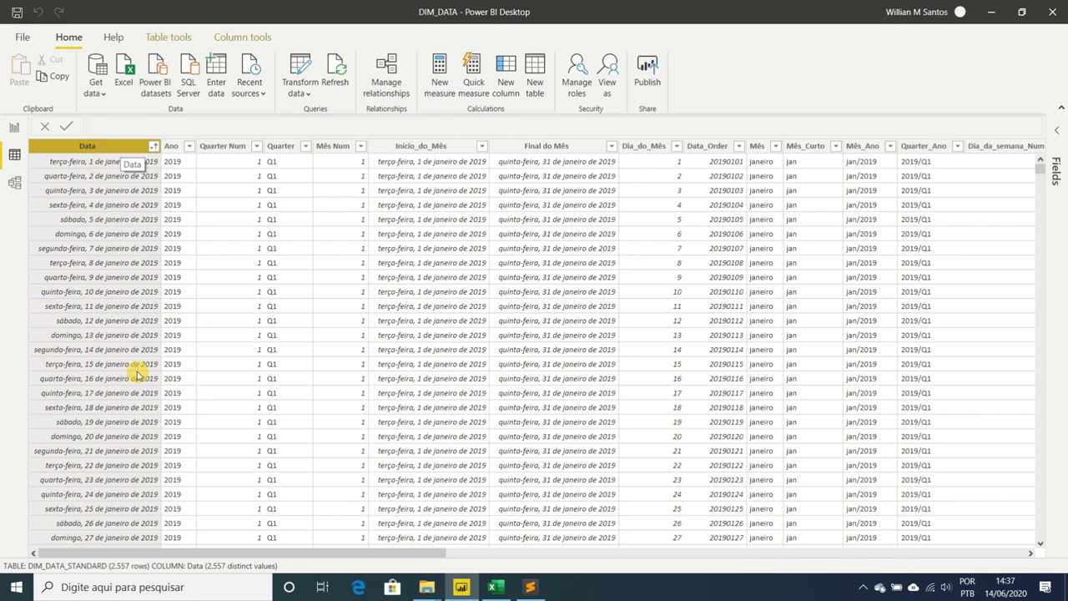
# Display the DIM_DATA_CUSTOM table with the field list collapsed and inspect its Data column.
pyautogui.click(1060, 149)
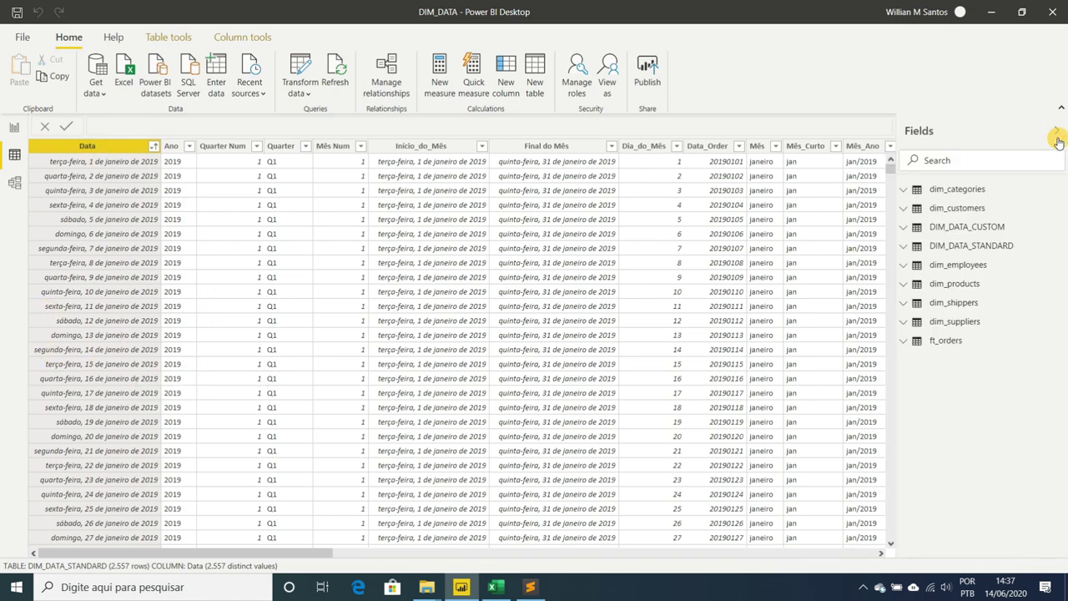
pyautogui.click(918, 227)
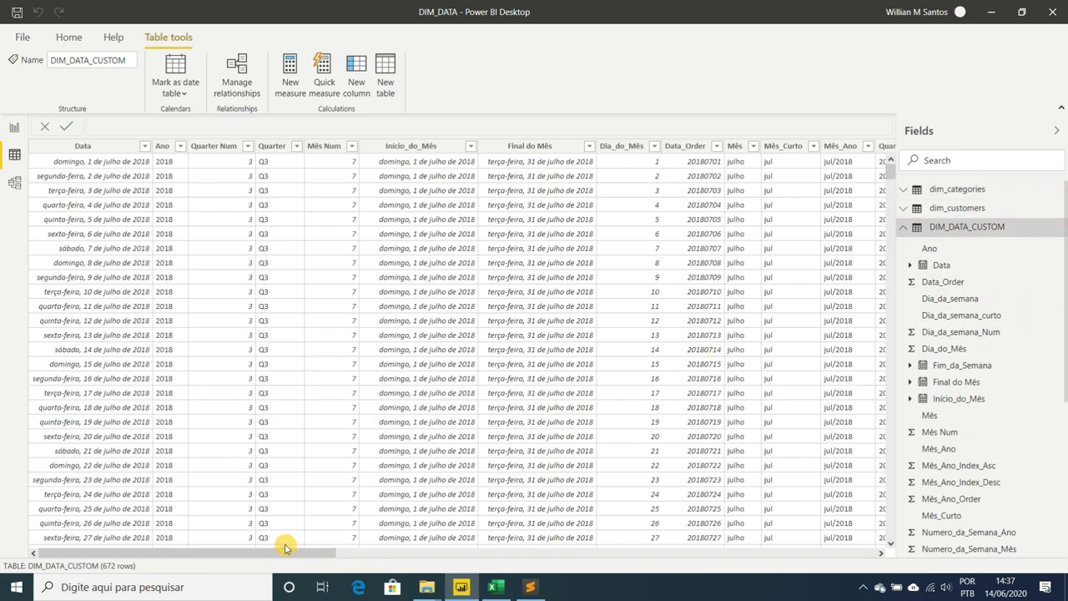
pyautogui.click(1055, 131)
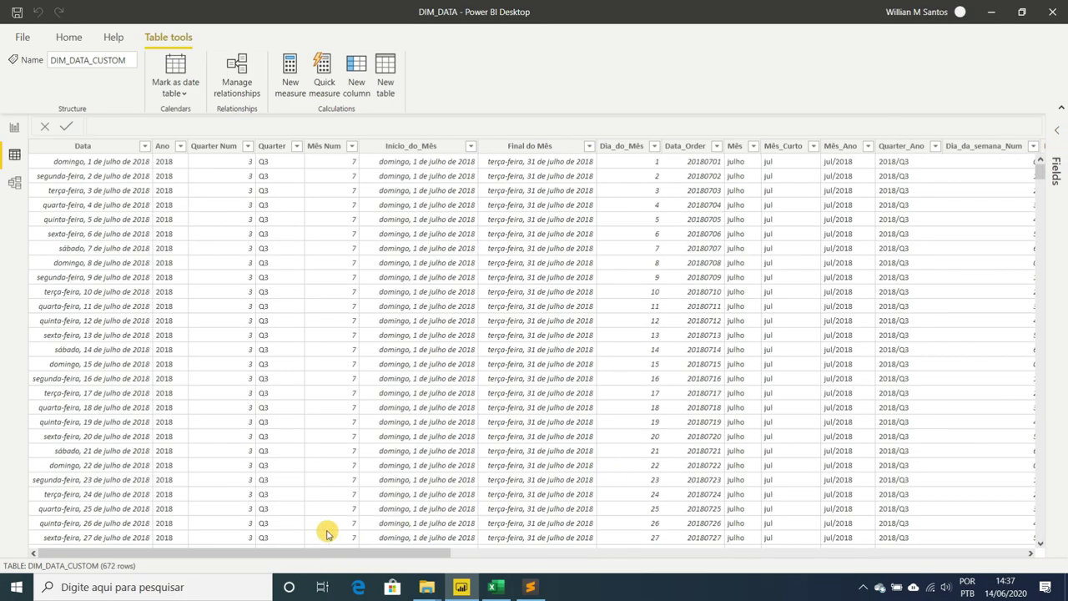
pyautogui.click(81, 150)
pyautogui.rightClick(82, 152)
pyautogui.click(100, 161)
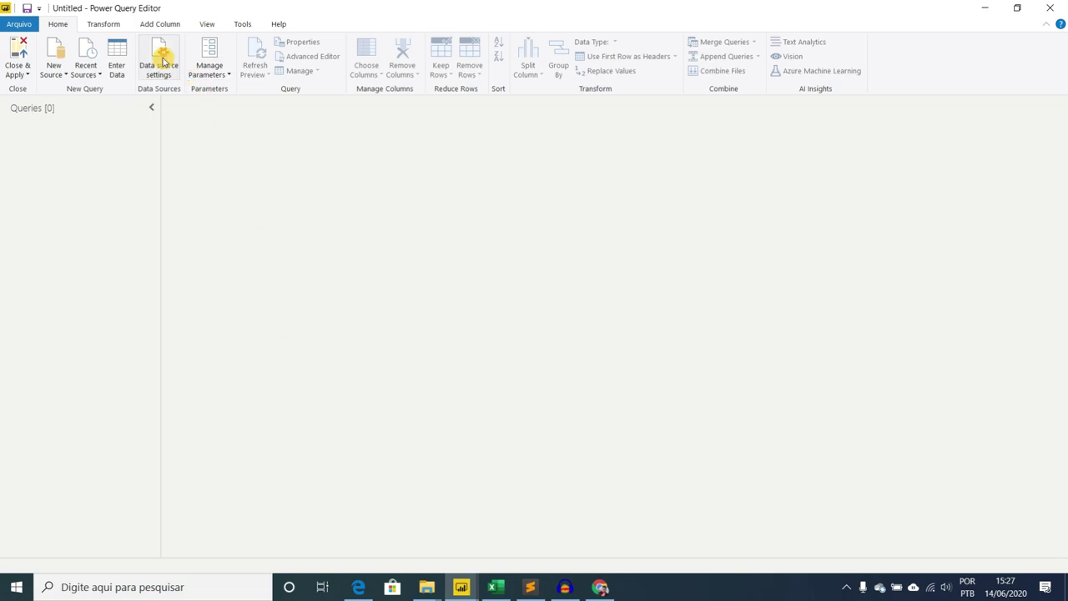
pyautogui.click(103, 24)
pyautogui.click(154, 24)
pyautogui.click(60, 23)
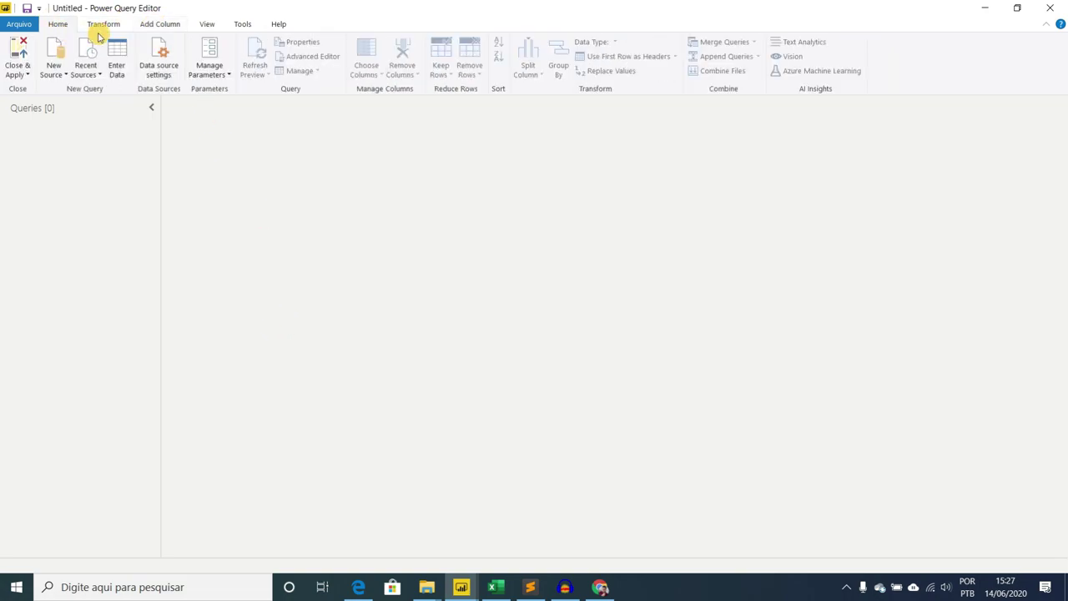
pyautogui.click(241, 24)
pyautogui.click(60, 25)
# Create a new query parameter named DataInicial.
pyautogui.click(227, 80)
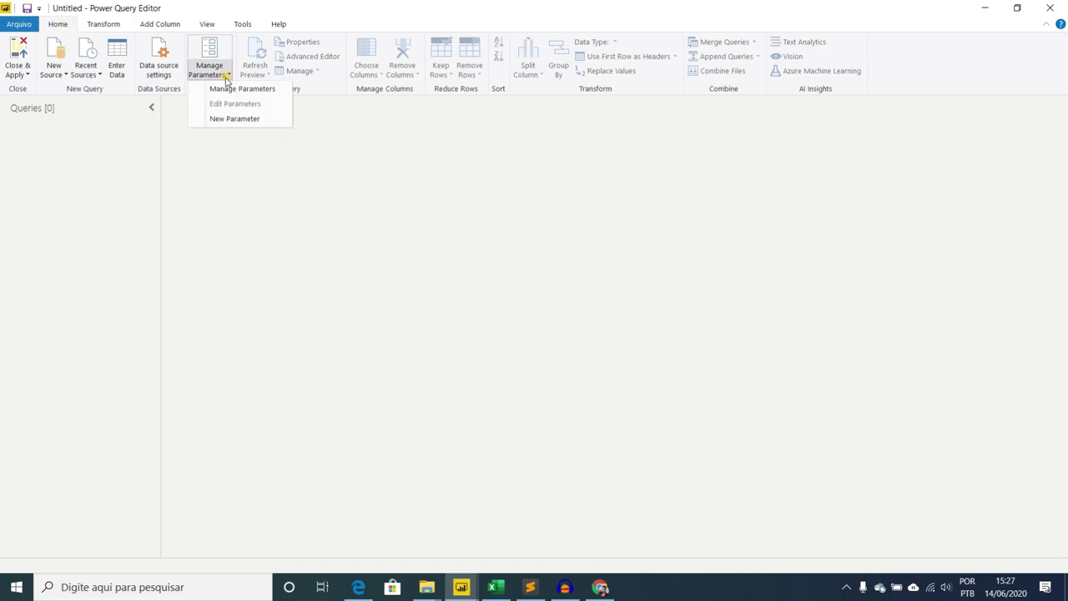
pyautogui.click(240, 118)
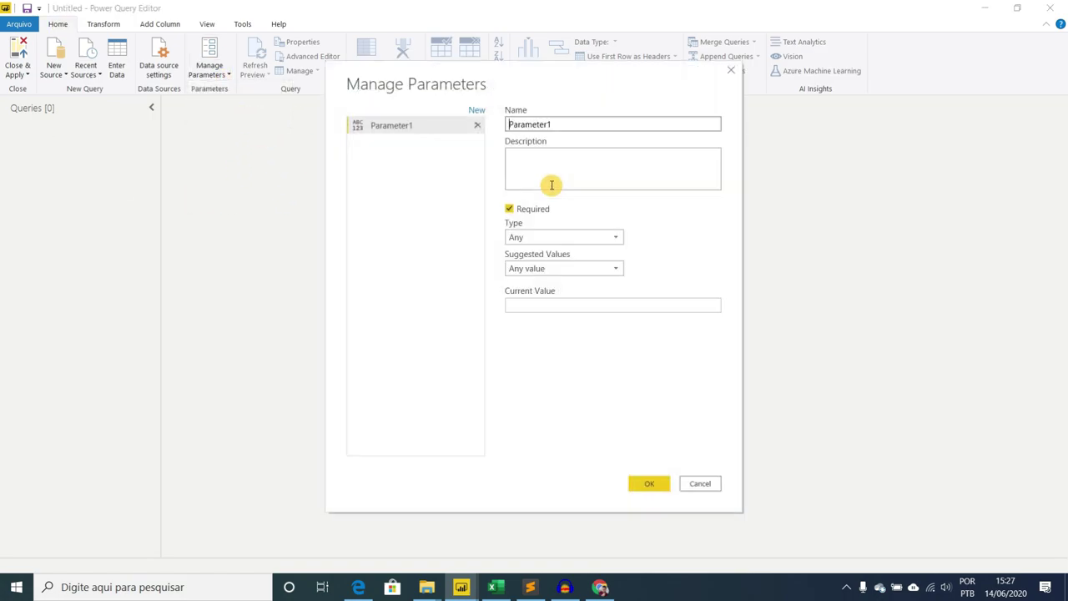
pyautogui.doubleClick(531, 126)
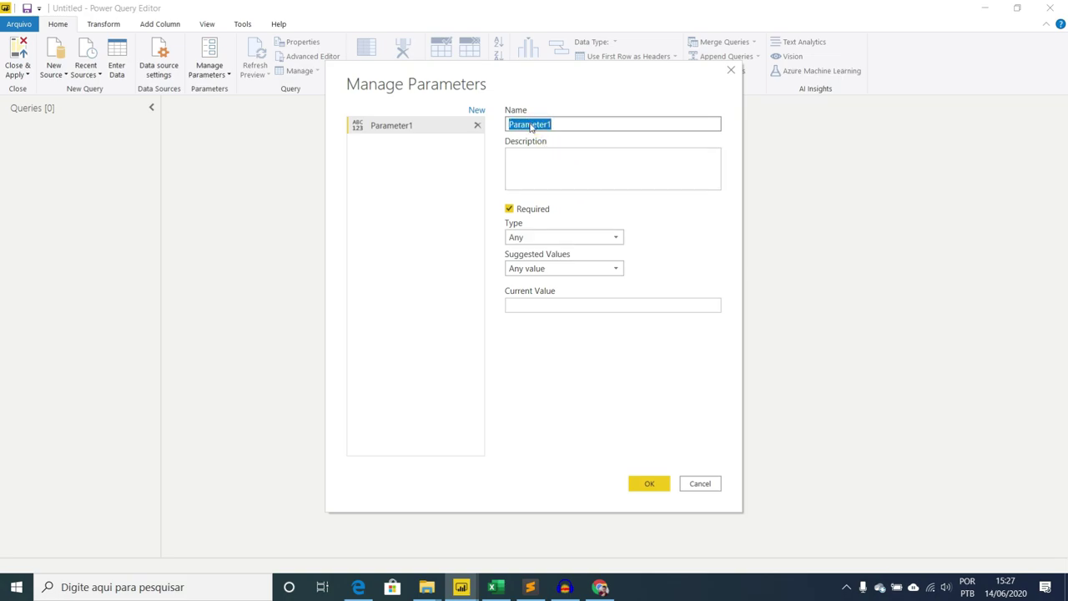
pyautogui.write('Dat')
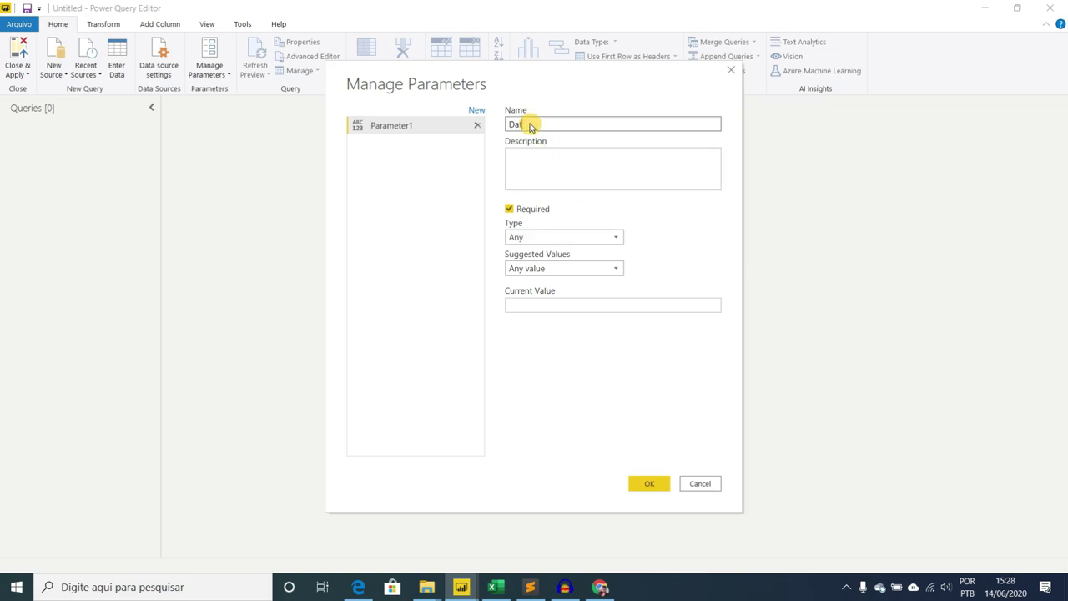
pyautogui.write('aInicial')
pyautogui.click(601, 165)
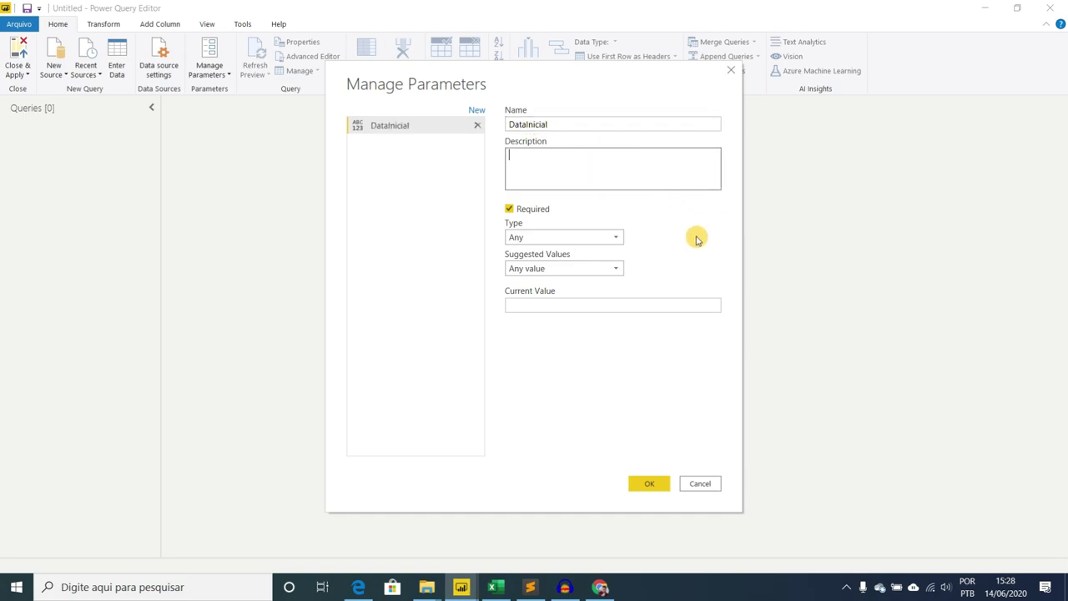
# Set the DataInicial parameter's type to Date and its current value to 01/01/2019, and save it.
pyautogui.click(618, 239)
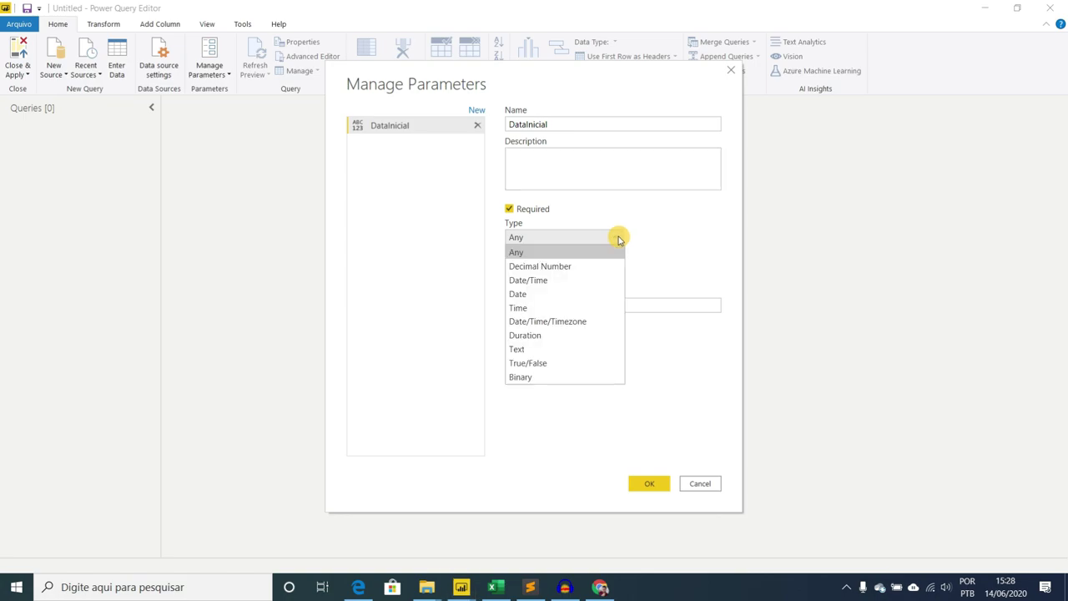
pyautogui.click(522, 294)
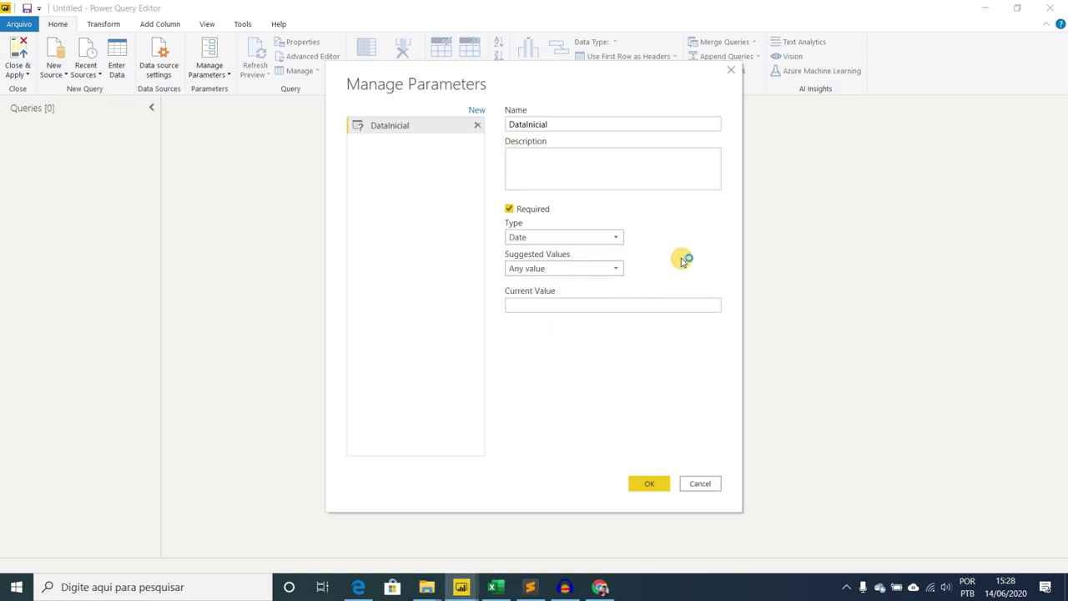
pyautogui.click(543, 306)
pyautogui.click(604, 271)
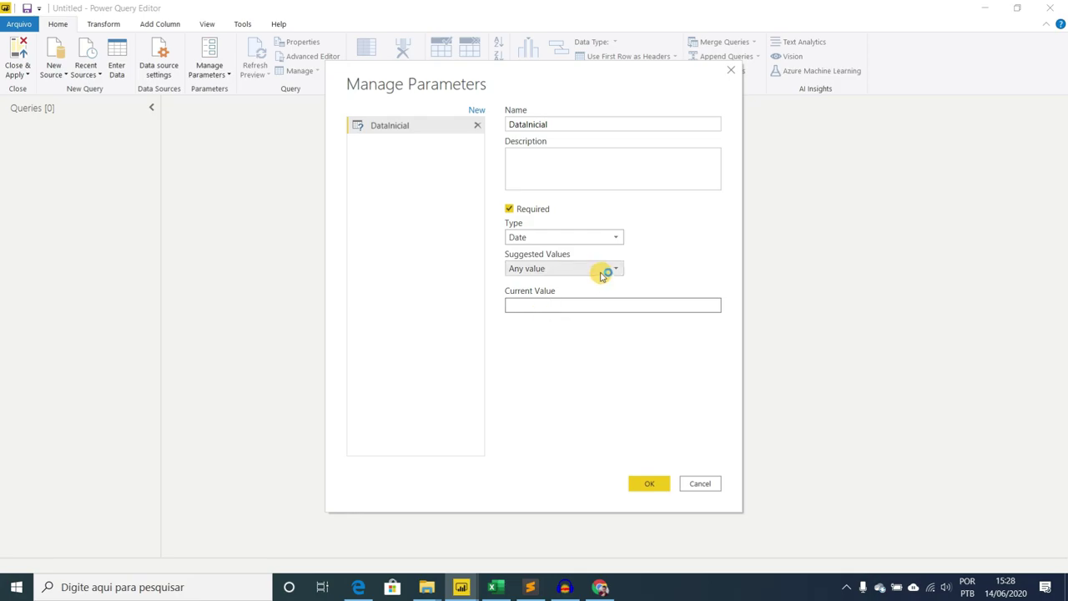
pyautogui.click(605, 273)
pyautogui.click(571, 304)
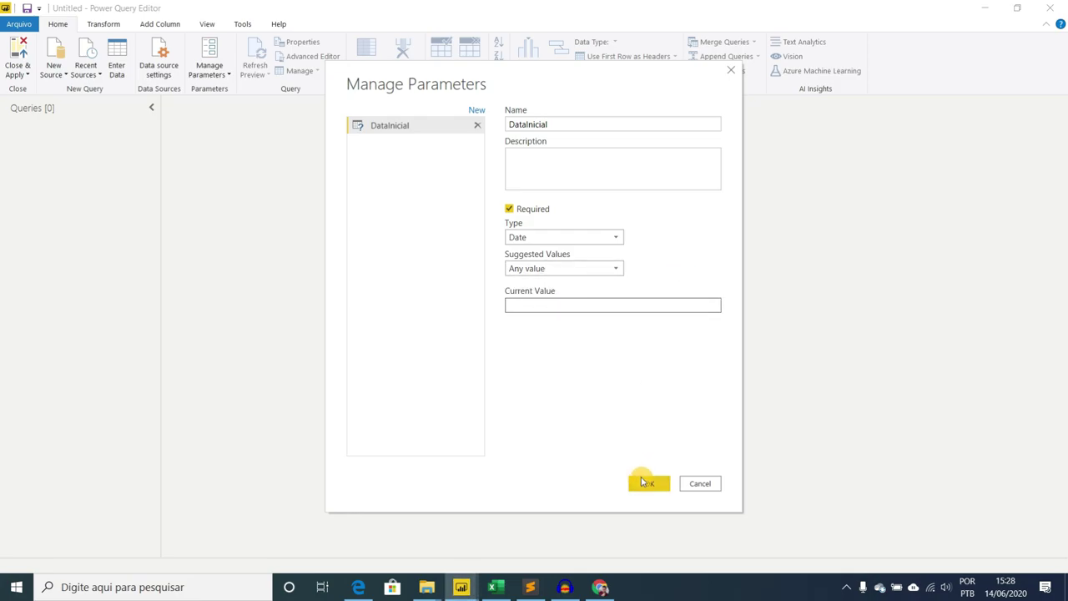
pyautogui.click(643, 482)
pyautogui.click(574, 308)
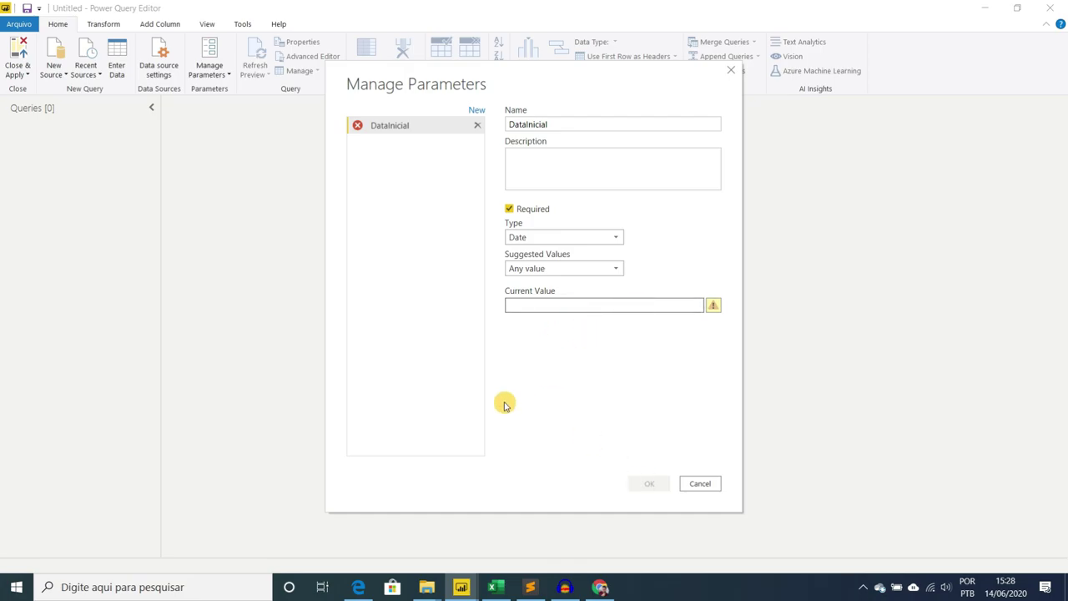
pyautogui.write('01/01/2019')
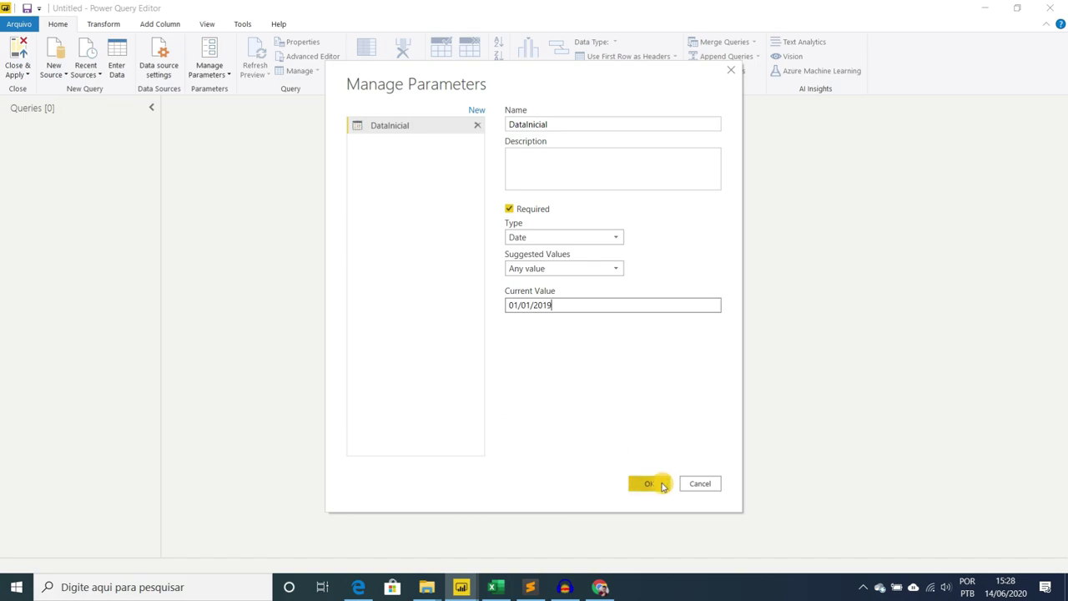
pyautogui.click(659, 485)
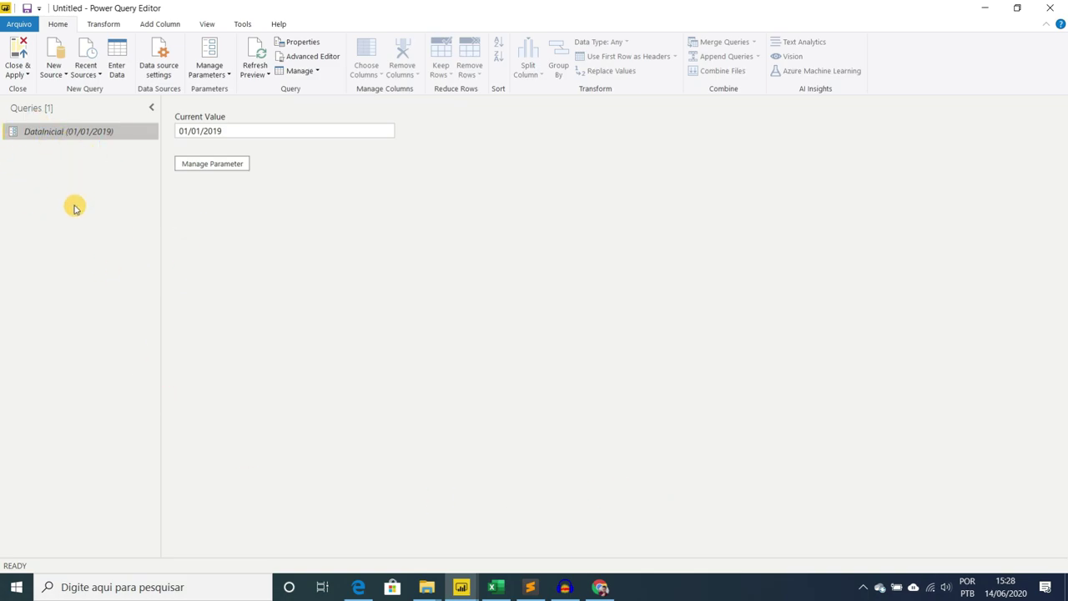
# Create a second query parameter named DataFinal.
pyautogui.click(209, 72)
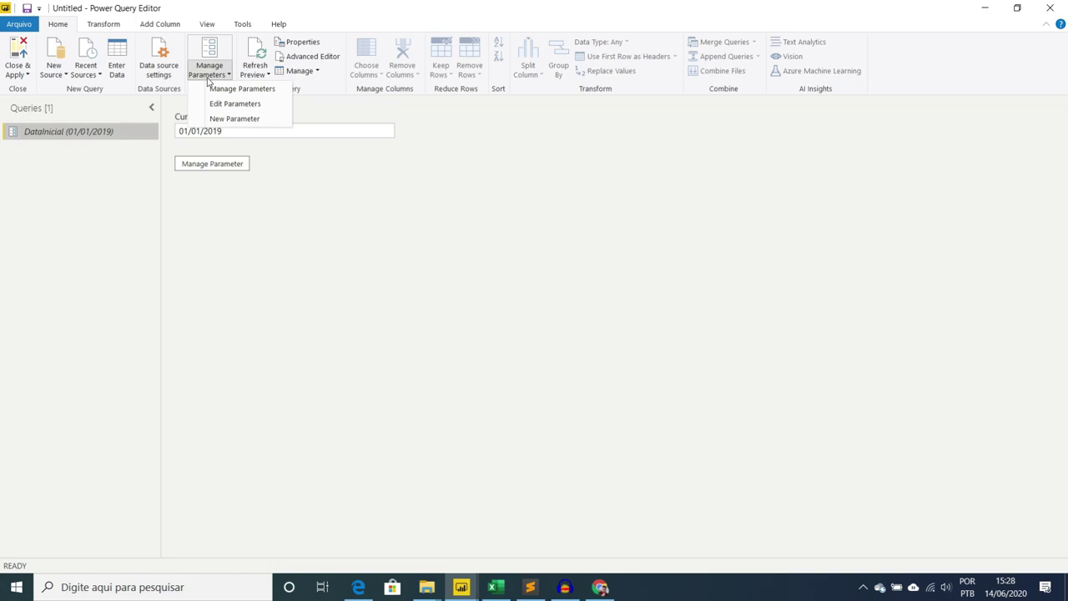
pyautogui.click(236, 118)
pyautogui.doubleClick(532, 124)
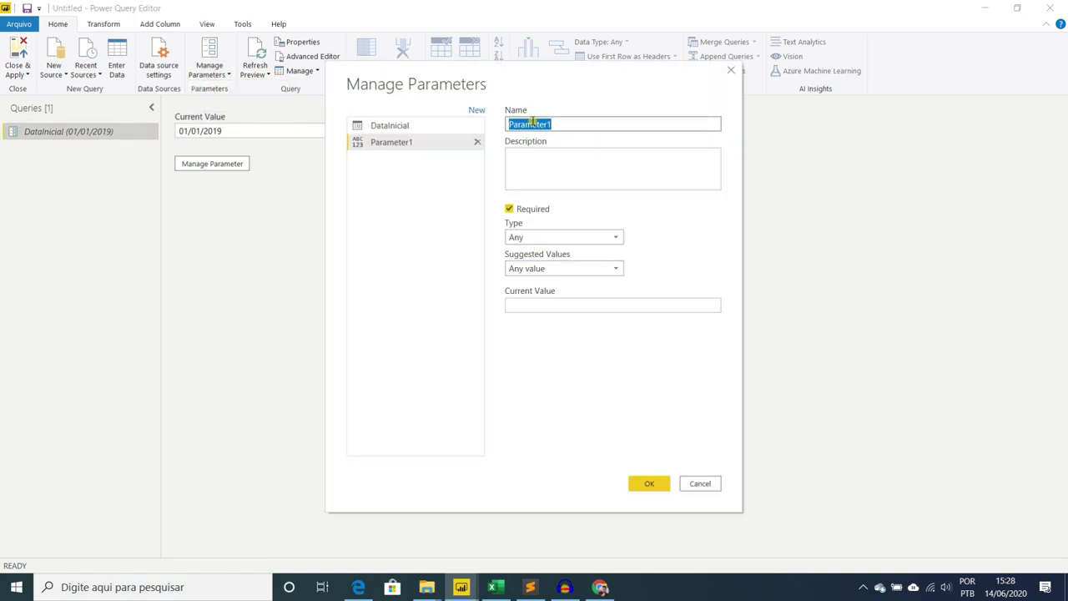
pyautogui.write('DataFinal')
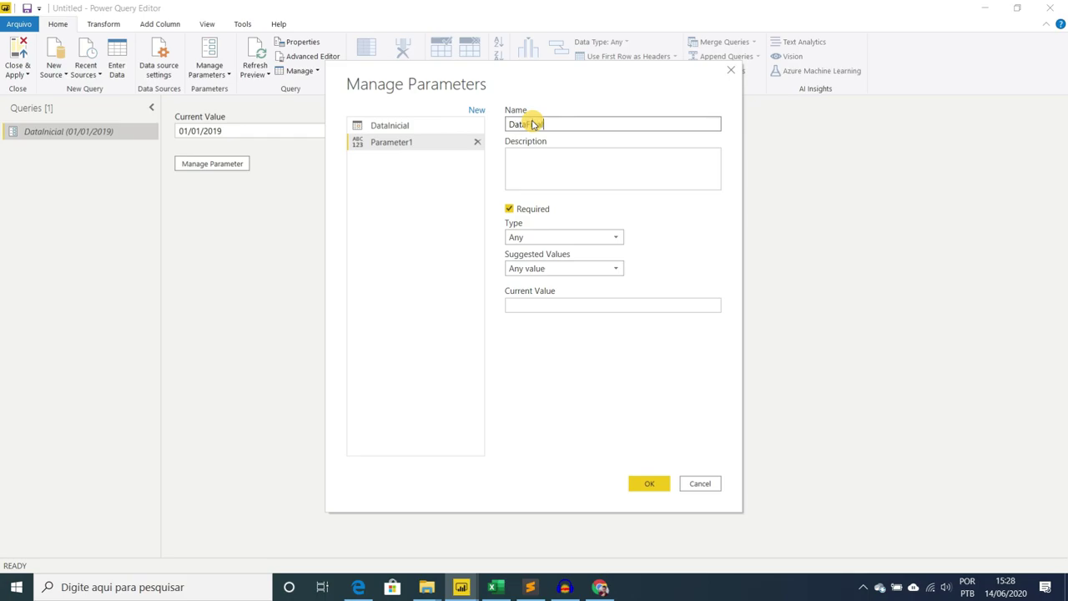
# Set DataFinal's type to Date and its current value to 31/12/2020, save it, and review both parameters.
pyautogui.click(617, 238)
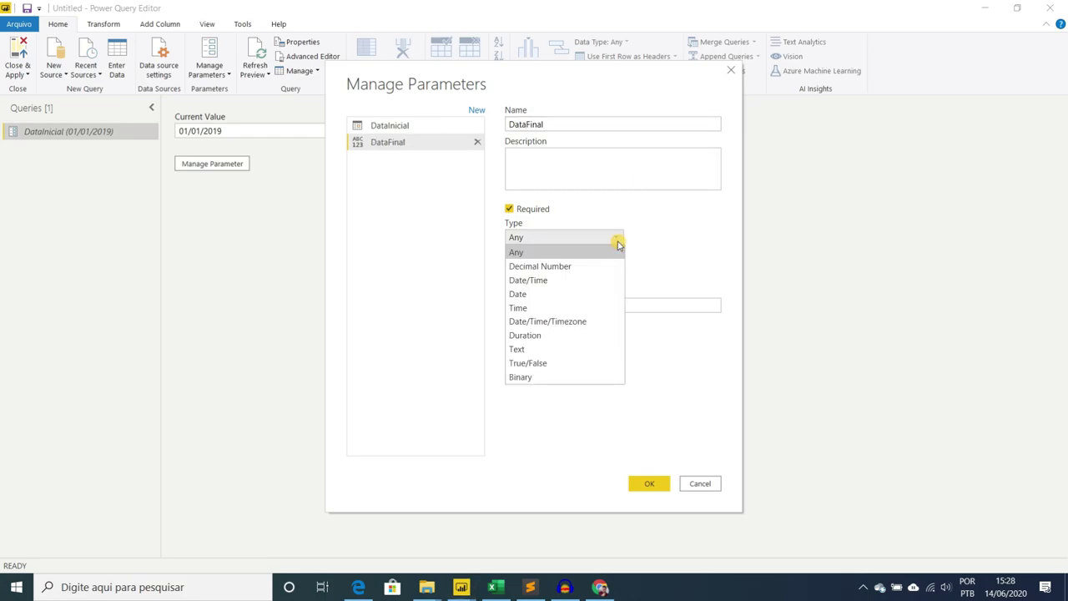
pyautogui.click(576, 295)
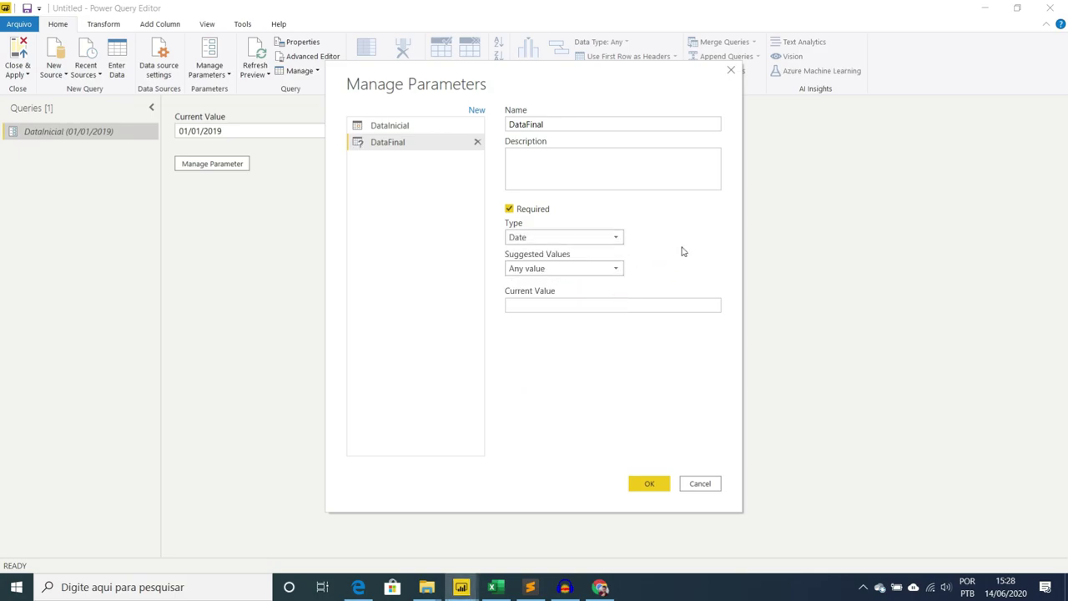
pyautogui.click(592, 306)
pyautogui.write('31/')
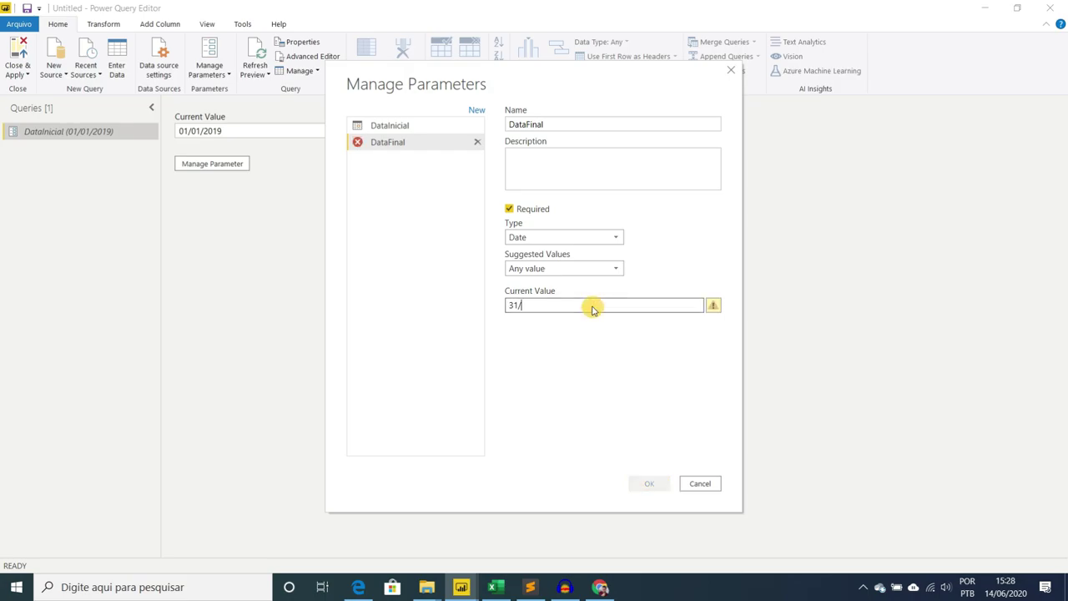
pyautogui.write('12/2020')
pyautogui.click(650, 484)
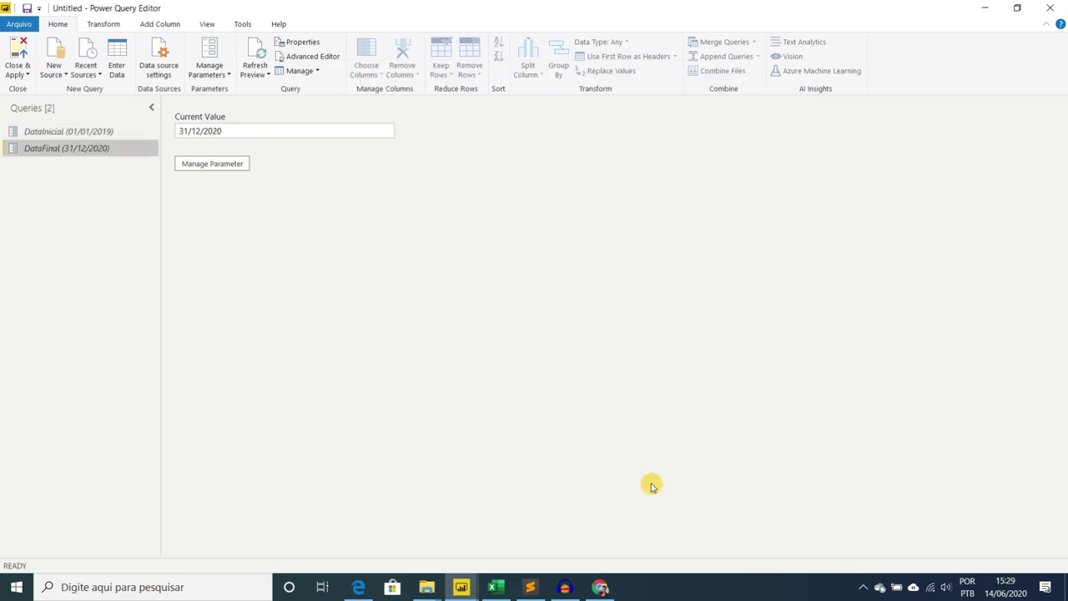
pyautogui.click(80, 134)
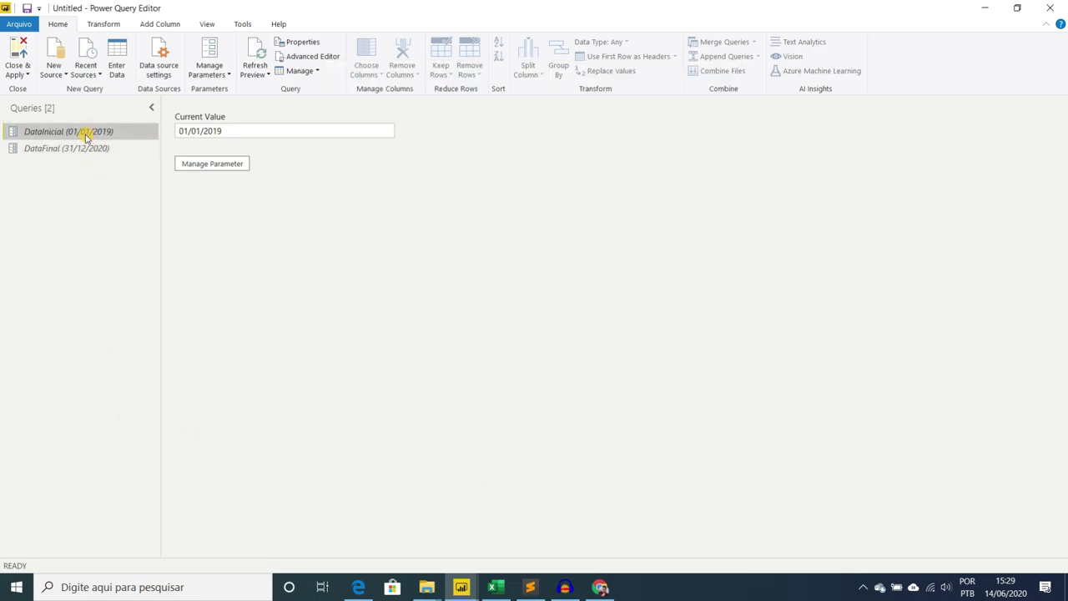
pyautogui.click(81, 150)
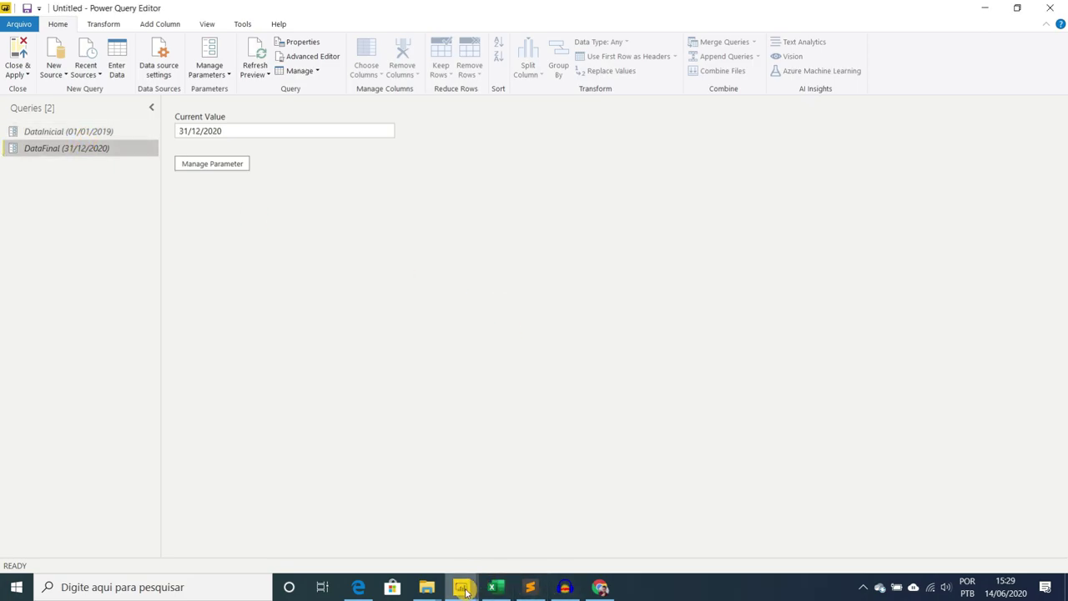
# In the DIM_DATA file's Power Query Editor, copy the DIM_DATA_STANDARD code from let through the RenamedColumns line and close the code view.
pyautogui.moveTo(465, 590)
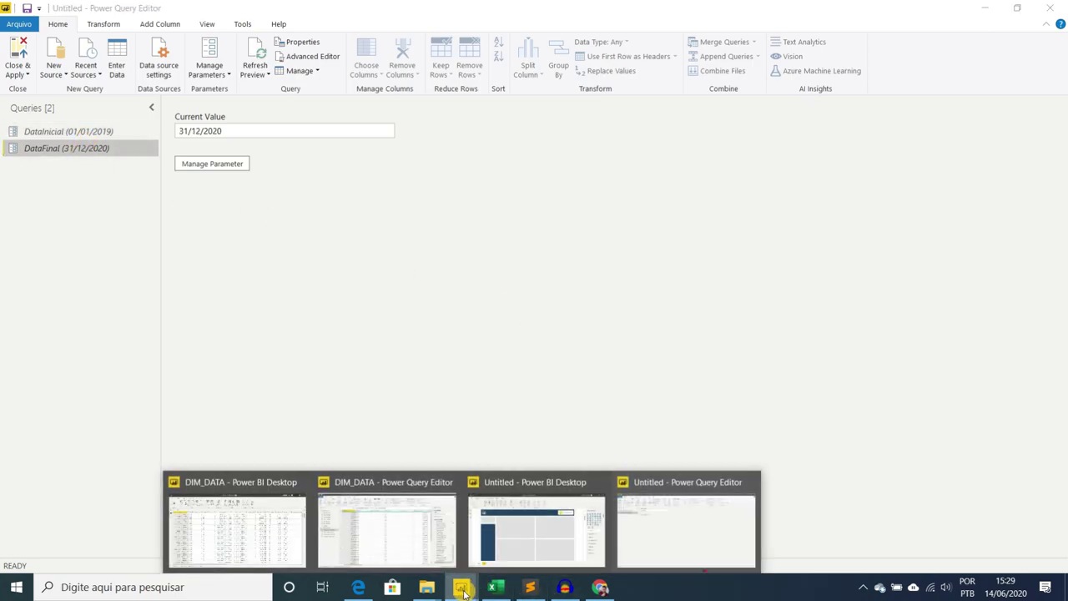
pyautogui.click(247, 533)
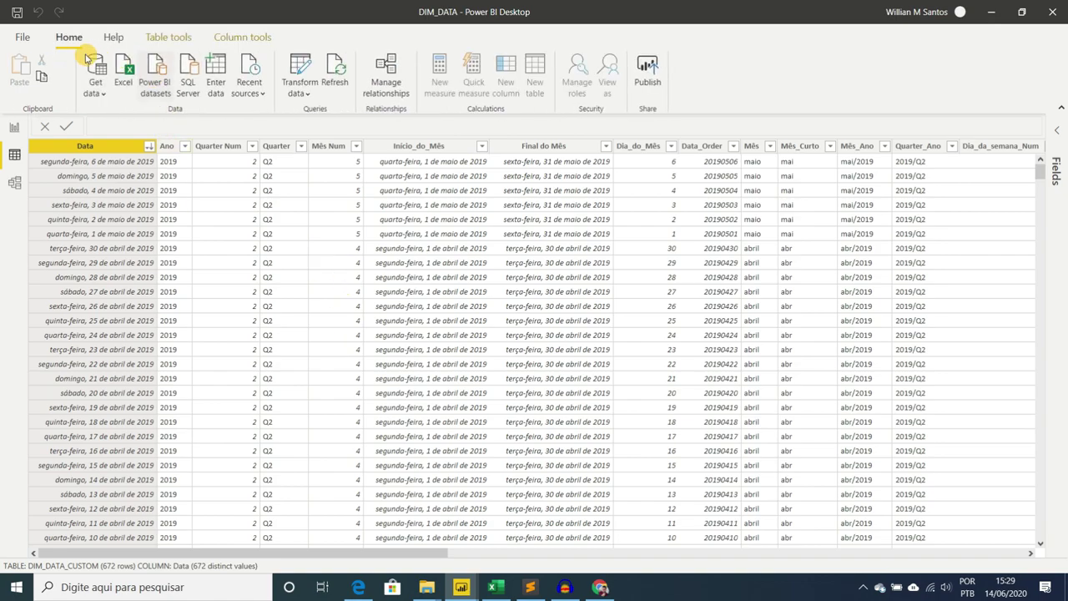
pyautogui.click(300, 67)
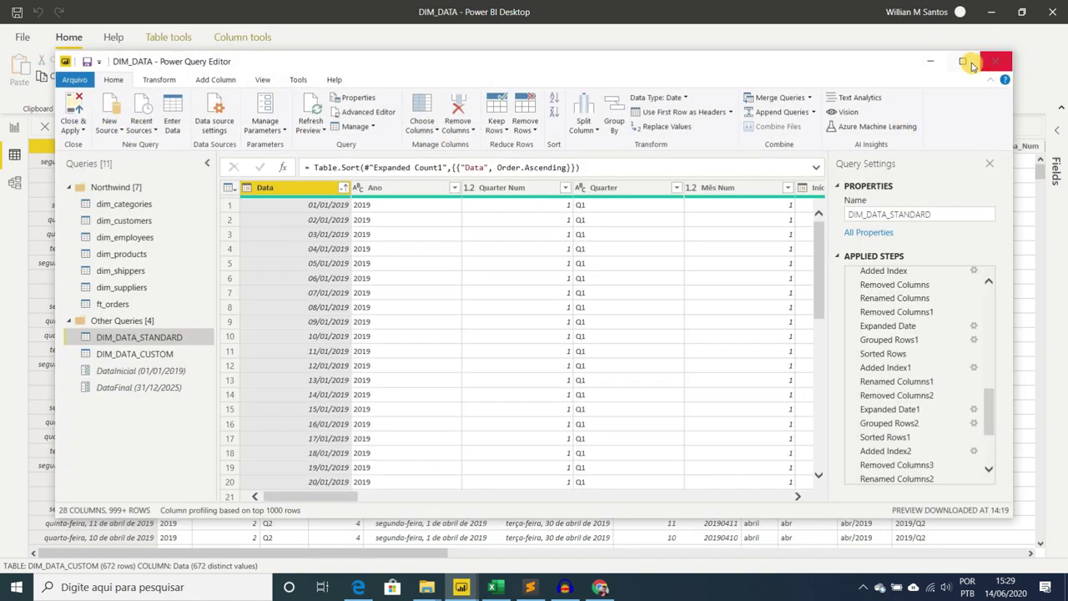
pyautogui.click(962, 62)
pyautogui.click(302, 52)
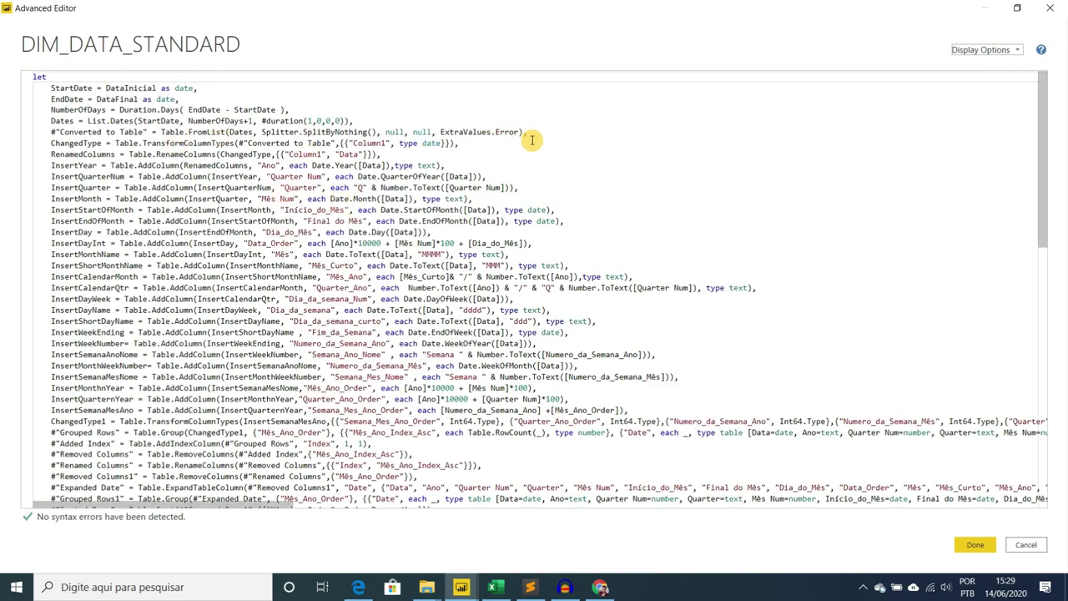
pyautogui.moveTo(382, 154); pyautogui.dragTo(6, 83)
pyautogui.hotkey('ctrl', 'c')
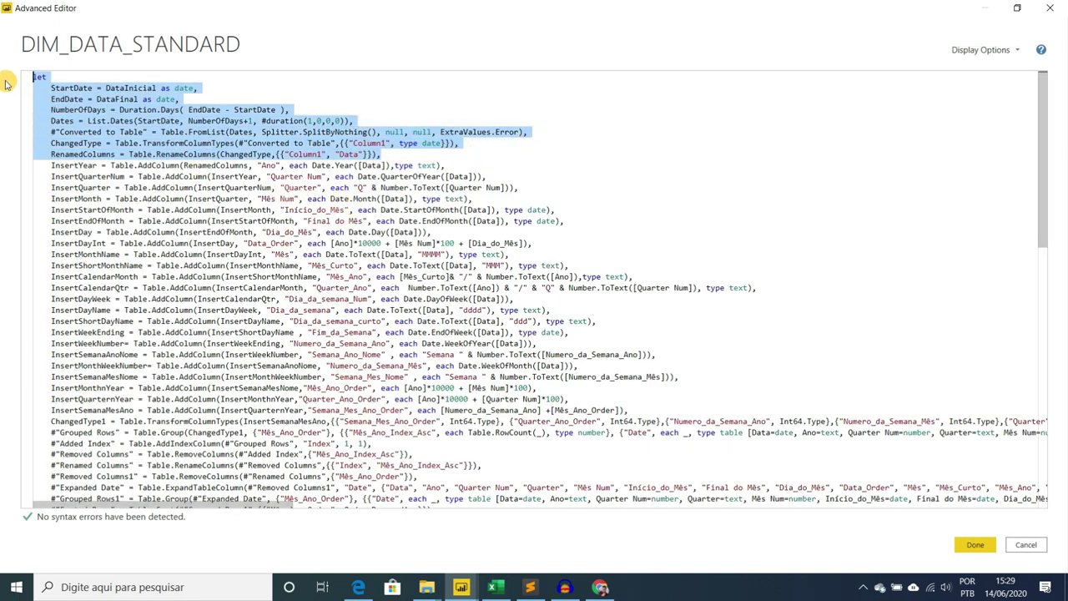
pyautogui.click(1050, 7)
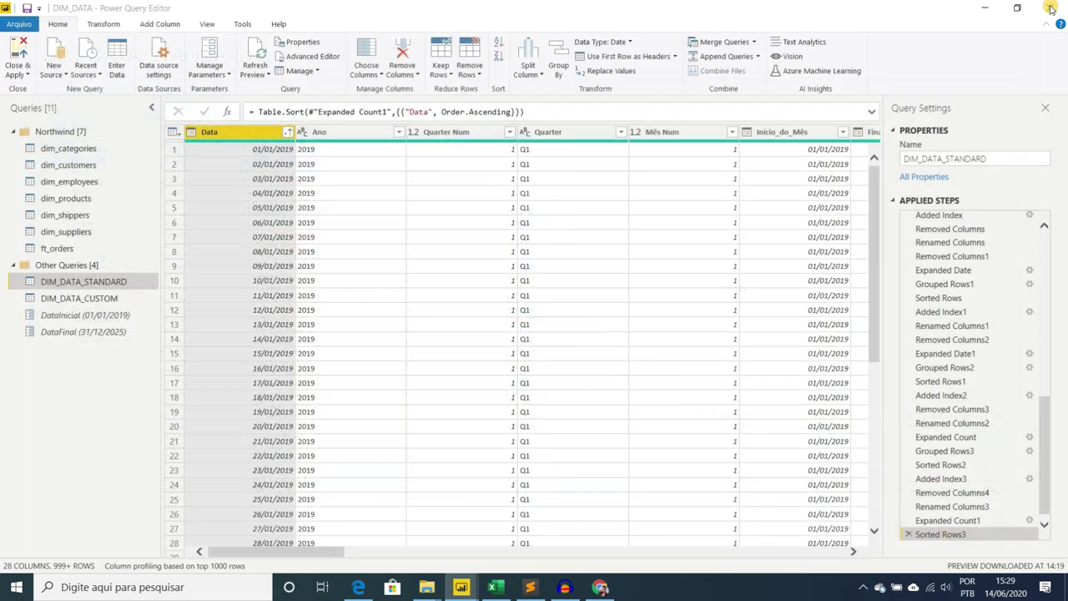
# Switch back to the Untitled file's Power Query Editor, create a blank query and open its code in the Advanced Editor.
pyautogui.moveTo(427, 587)
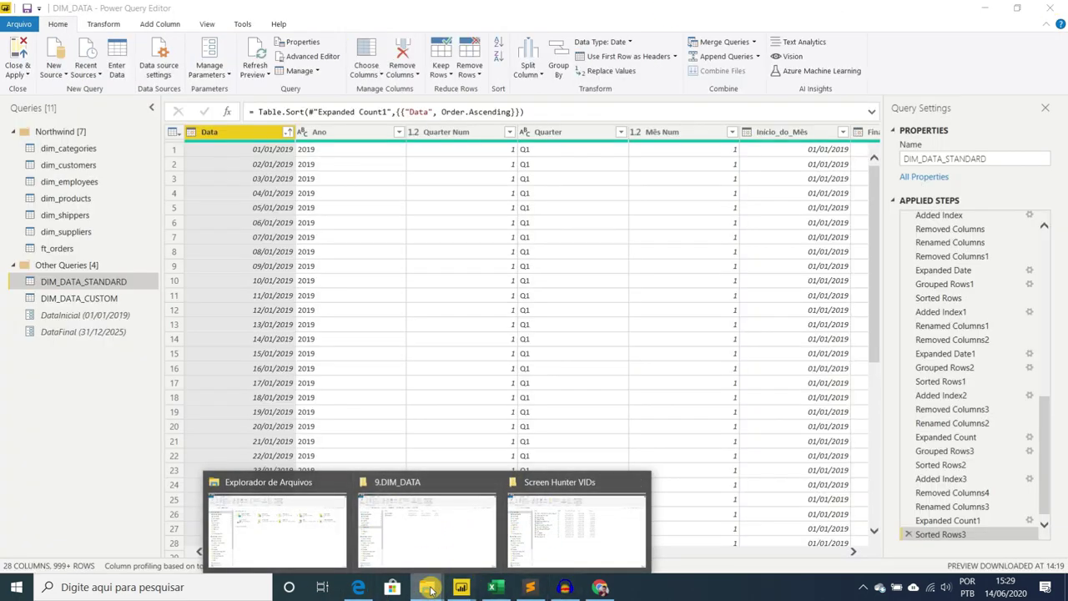
pyautogui.click(684, 520)
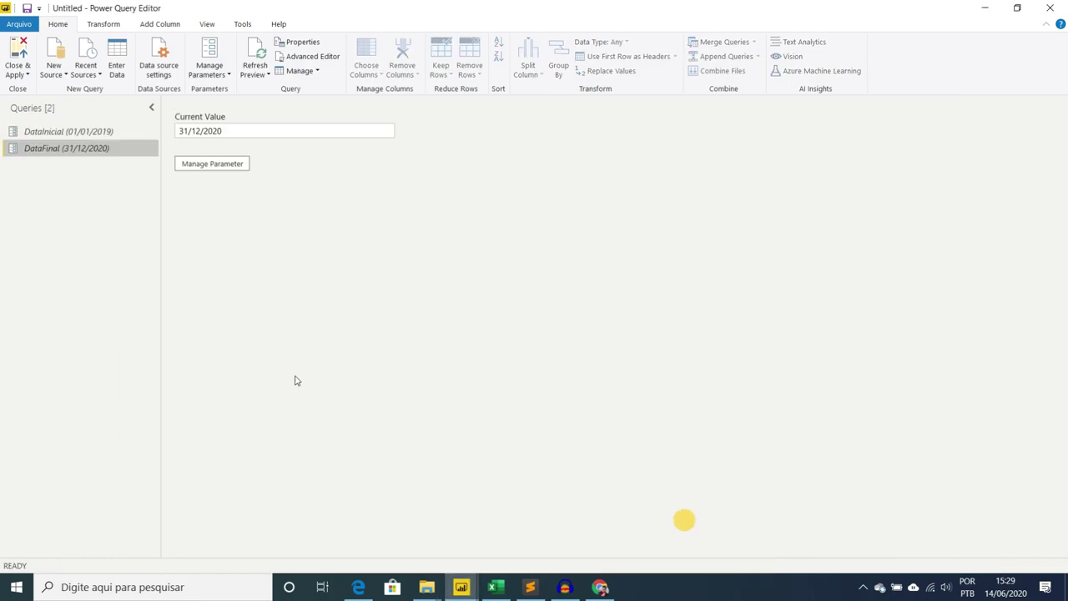
pyautogui.click(57, 73)
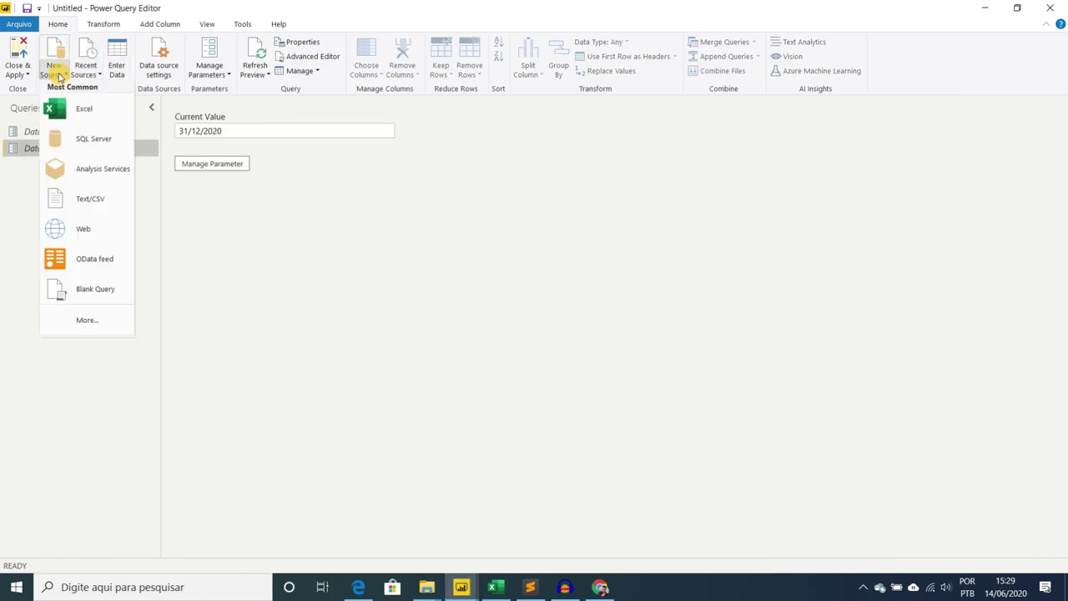
pyautogui.click(111, 290)
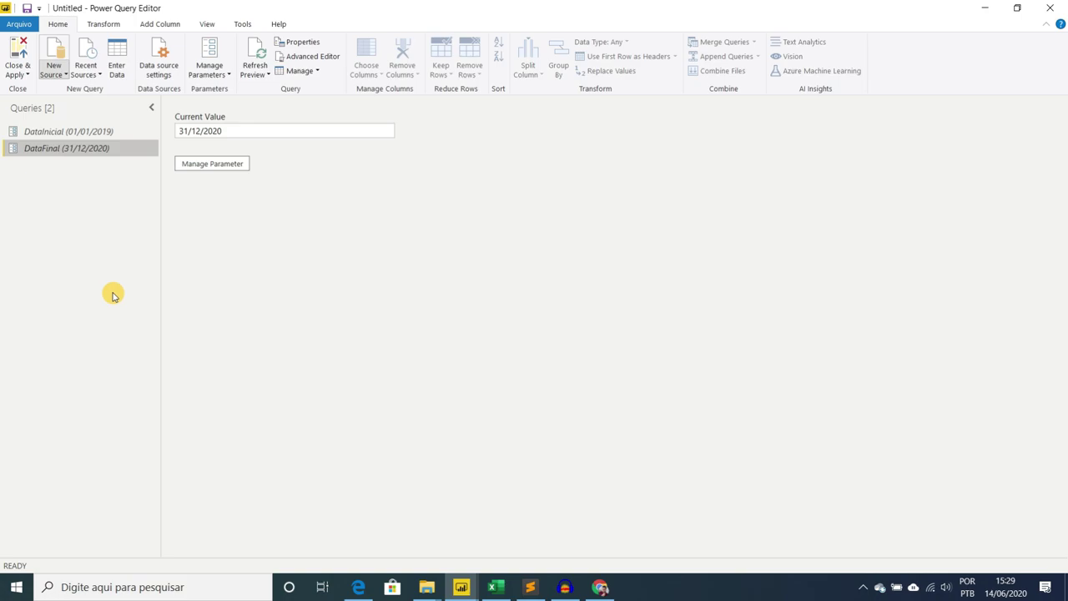
pyautogui.click(324, 58)
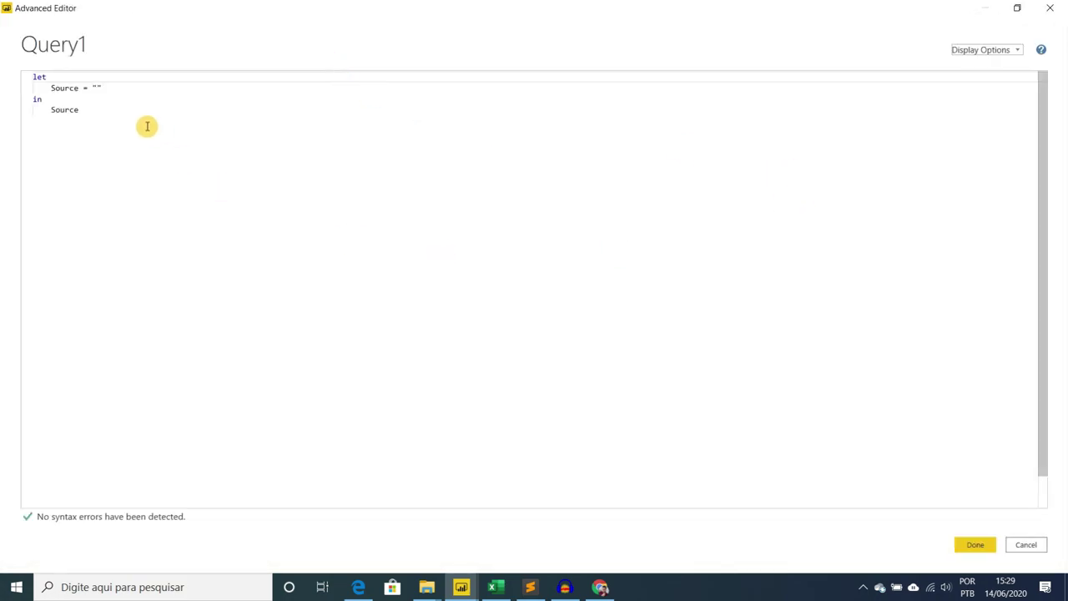
# Replace the blank query's default code with the copied lines and remove the trailing comma after the RenamedColumns step.
pyautogui.moveTo(117, 112); pyautogui.dragTo(32, 78)
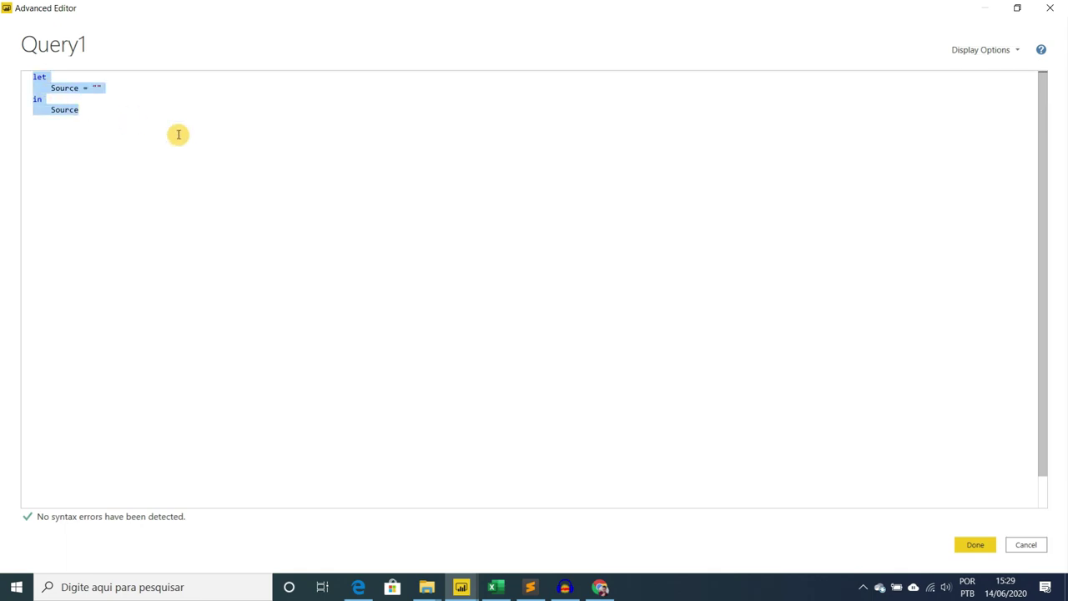
pyautogui.hotkey('ctrl', 'v')
pyautogui.press('BackSpace')
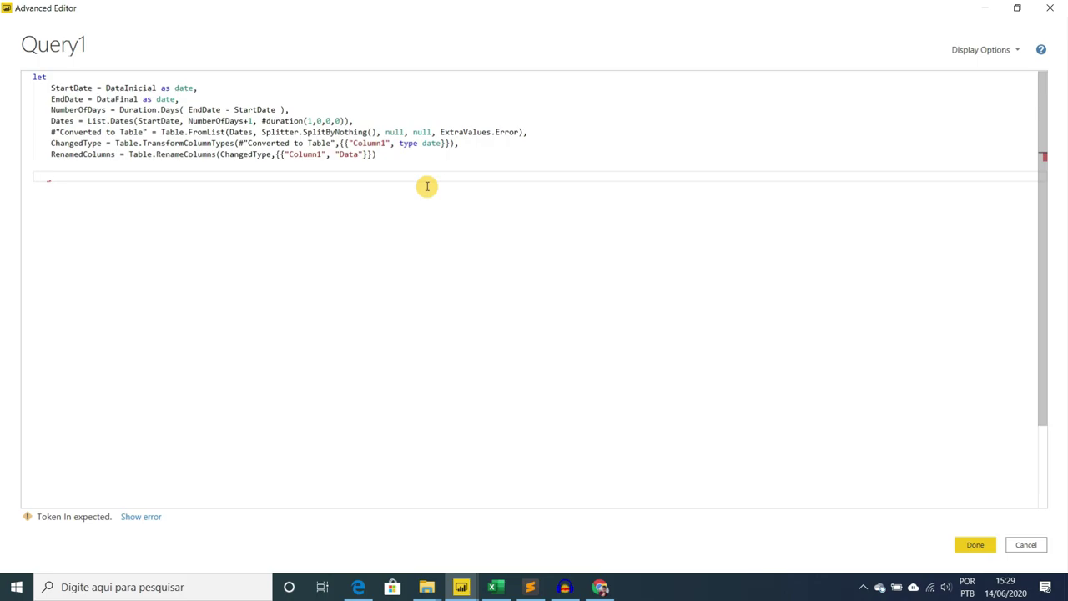
# Add the in keyword below the RenamedColumns step, followed by a new empty line.
pyautogui.write('in')
pyautogui.press('Return')
pyautogui.write('n')
pyautogui.press('Escape')
pyautogui.press('Return')
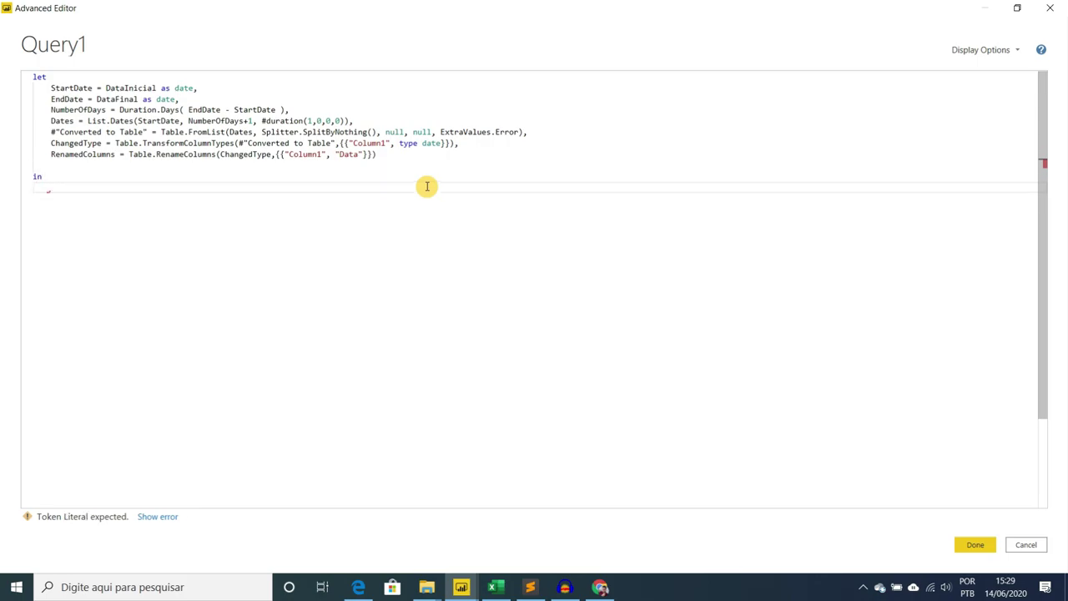
# Examine how the StartDate and EndDate lines of the code refer to the DataInicial and DataFinal parameters.
pyautogui.doubleClick(80, 88)
pyautogui.click(98, 121)
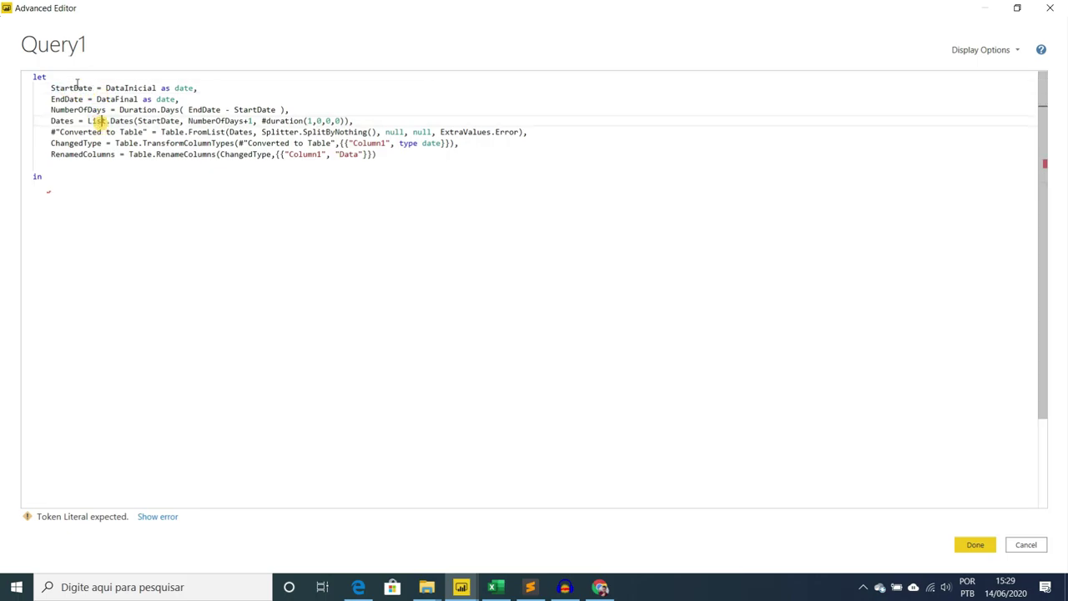
pyautogui.doubleClick(70, 88)
pyautogui.doubleClick(130, 88)
pyautogui.doubleClick(71, 88)
pyautogui.doubleClick(138, 88)
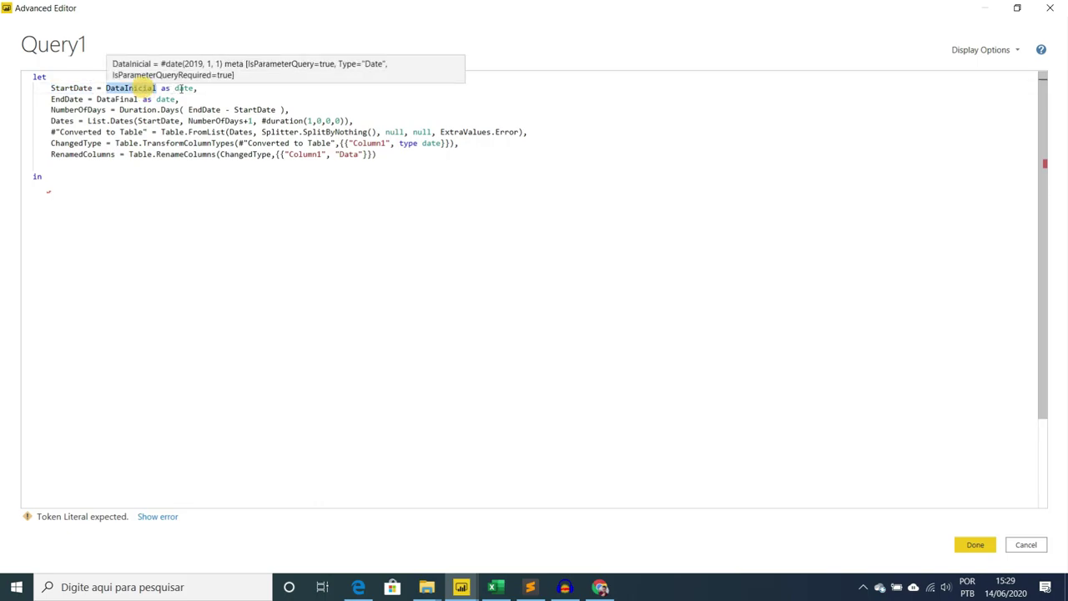
pyautogui.click(210, 88)
pyautogui.click(105, 88)
pyautogui.hotkey('ctrl', 'shift', 'Right')
pyautogui.hotkey('ctrl', 'shift', 'Right')
pyautogui.hotkey('shift', 'End')
pyautogui.click(232, 96)
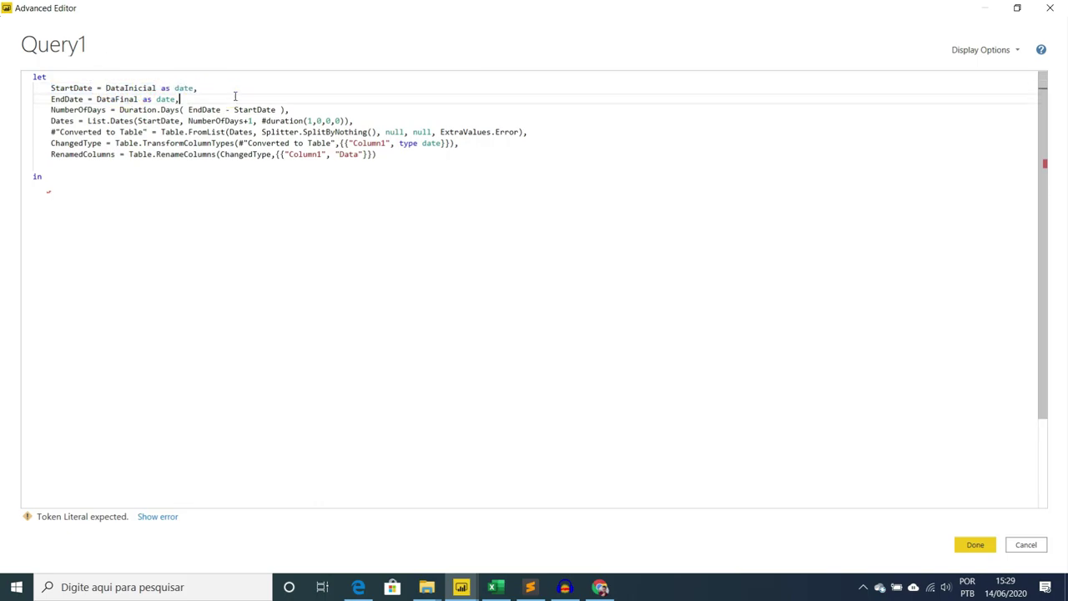
pyautogui.doubleClick(73, 98)
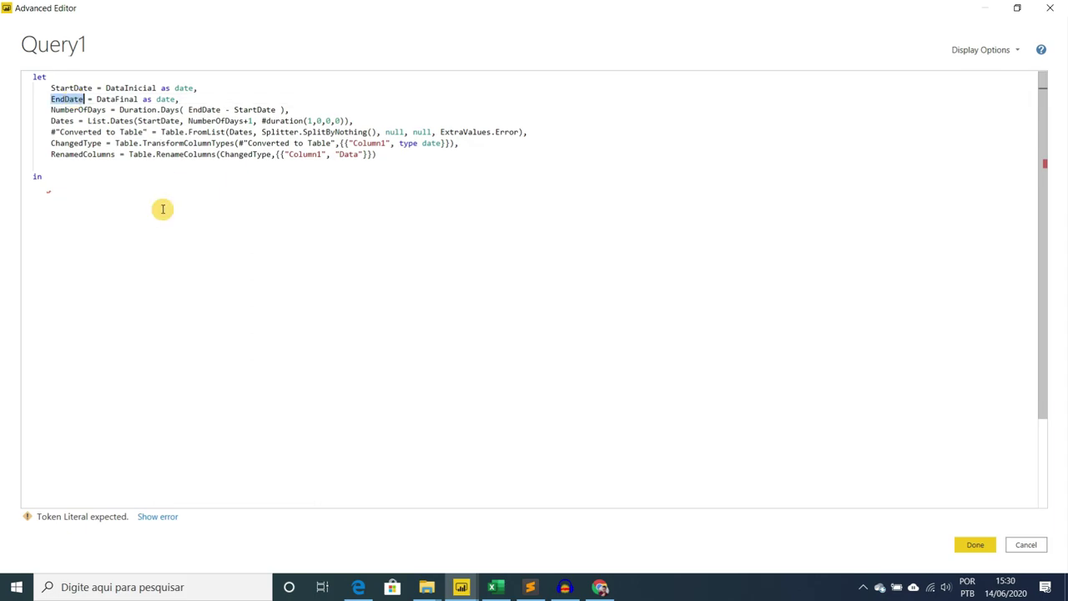
pyautogui.doubleClick(112, 98)
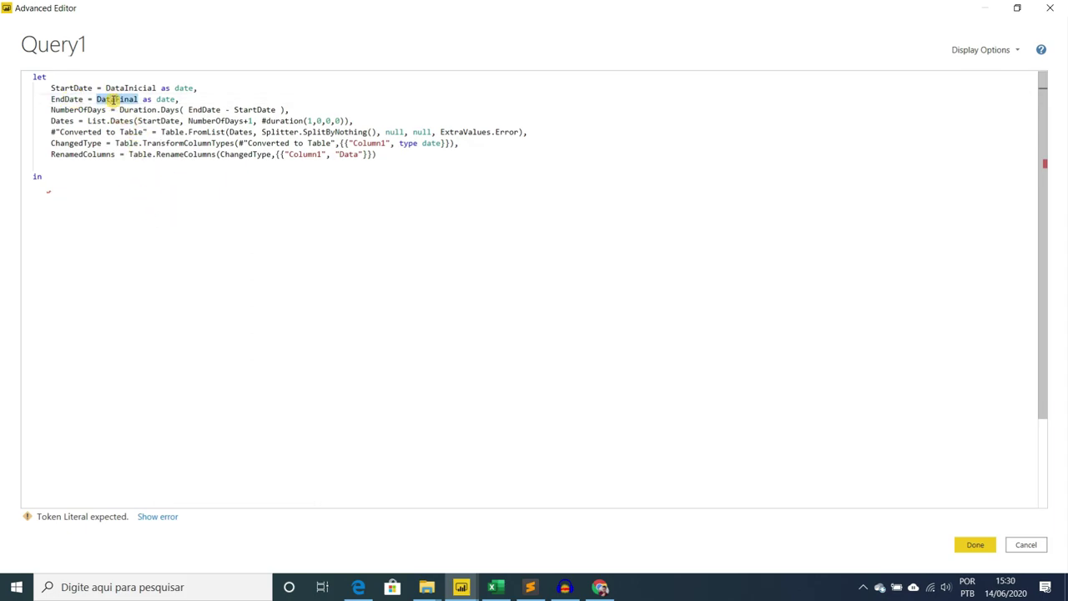
# Examine the EndDate line and how the NumberOfDays line applies Duration.Days to EndDate and StartDate.
pyautogui.moveTo(130, 99)
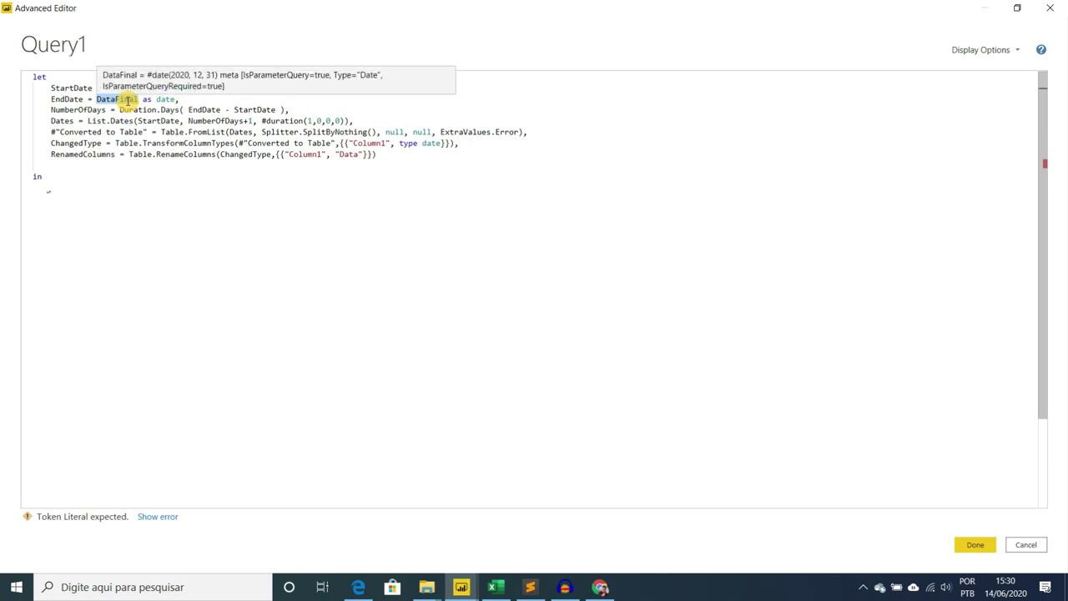
pyautogui.click(207, 99)
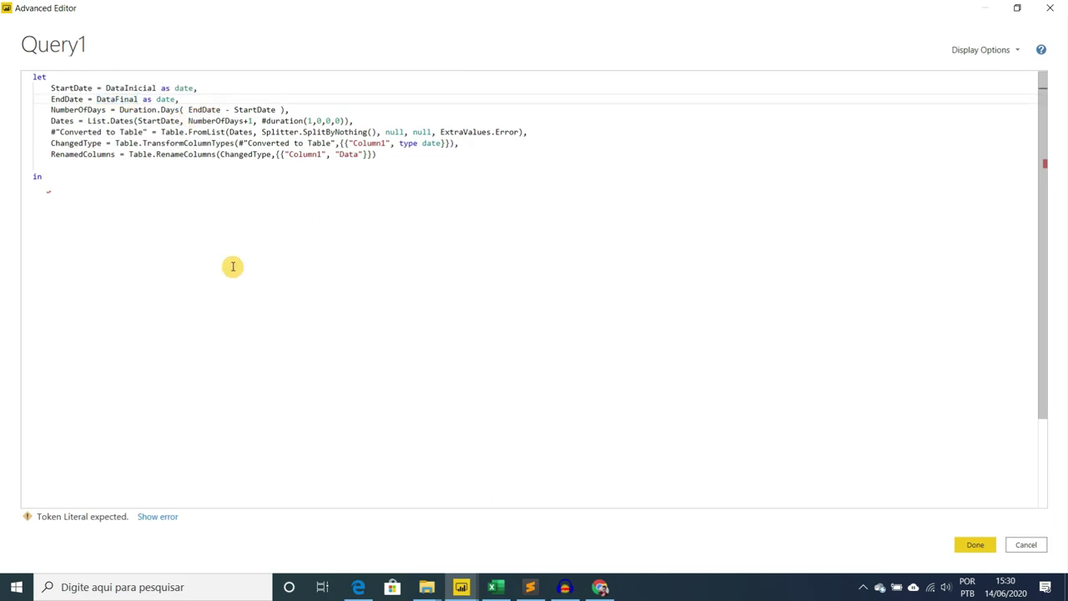
pyautogui.moveTo(408, 160); pyautogui.dragTo(28, 108)
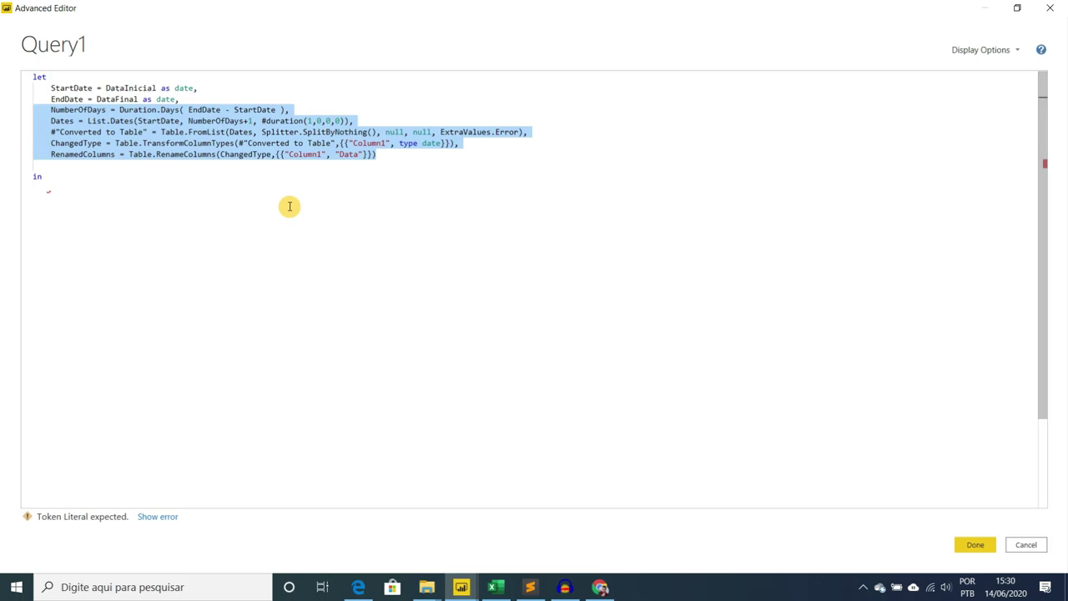
pyautogui.click(294, 143)
pyautogui.click(119, 110)
pyautogui.moveTo(120, 109); pyautogui.dragTo(182, 110)
pyautogui.doubleClick(201, 110)
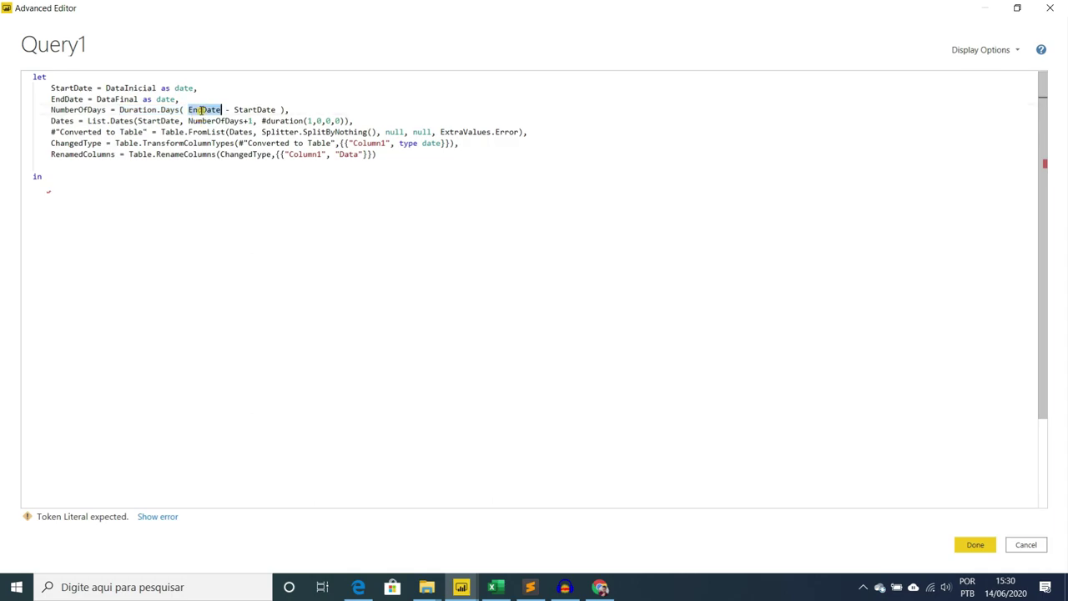
pyautogui.doubleClick(255, 109)
pyautogui.click(253, 207)
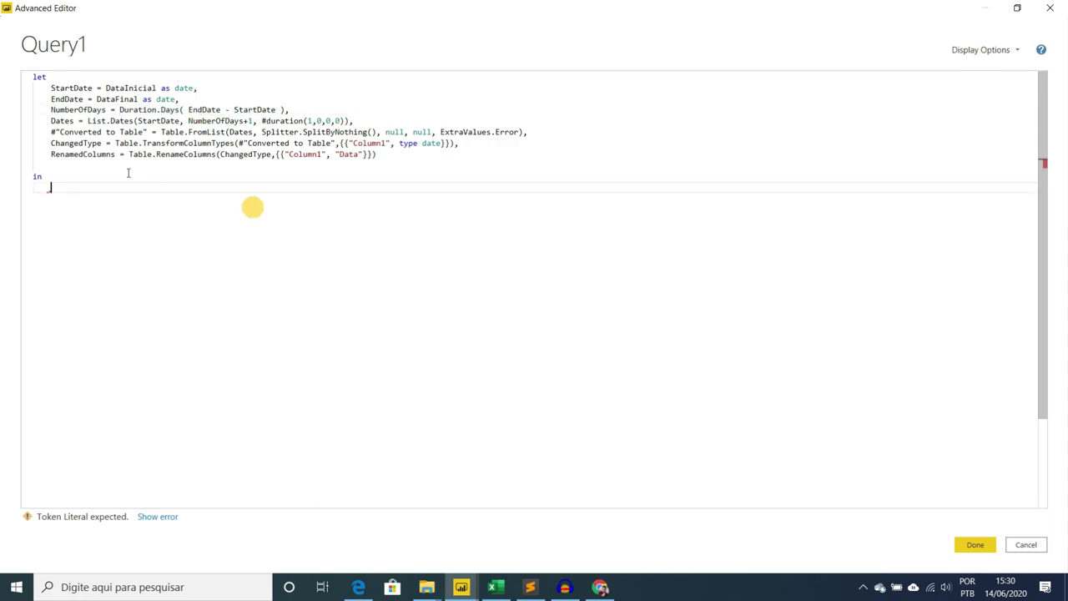
# Examine how the Dates line uses List.Dates with the StartDate and NumberOfDays arguments.
pyautogui.click(107, 121)
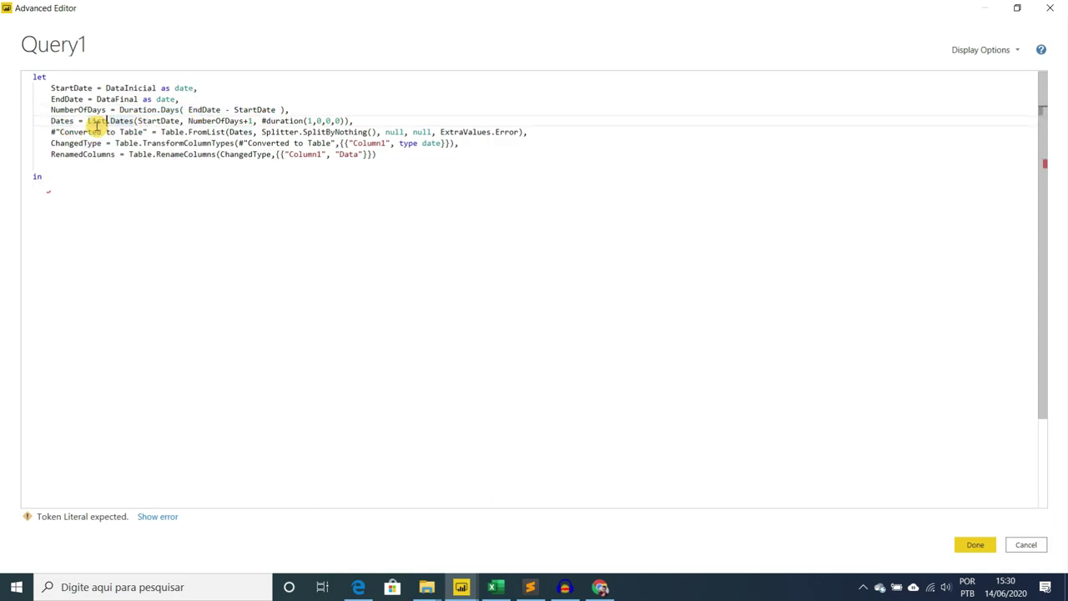
pyautogui.moveTo(87, 121); pyautogui.dragTo(133, 121)
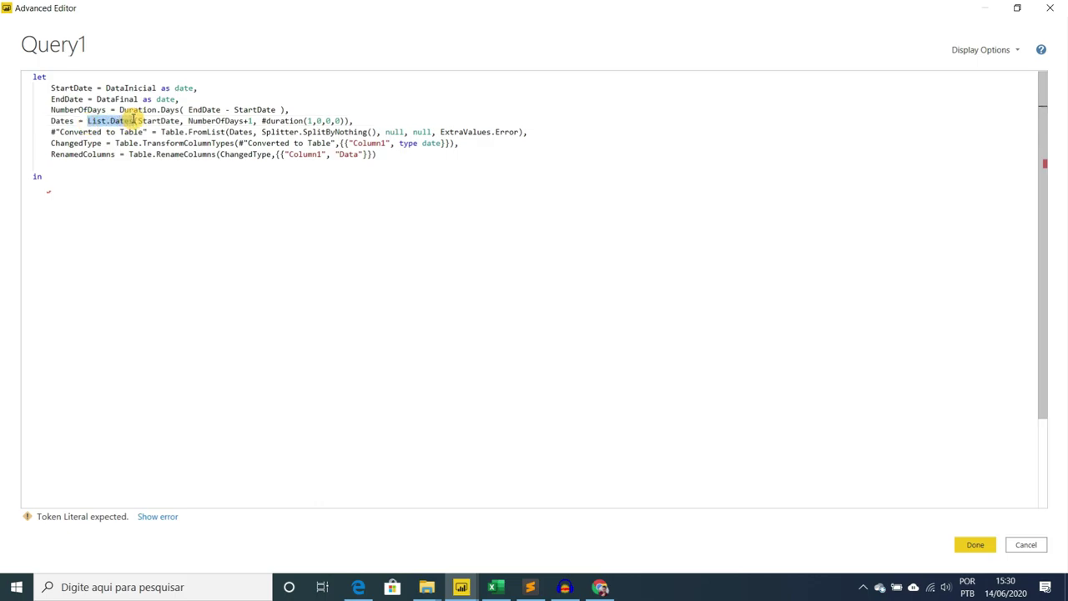
pyautogui.click(200, 121)
pyautogui.doubleClick(157, 120)
pyautogui.doubleClick(134, 88)
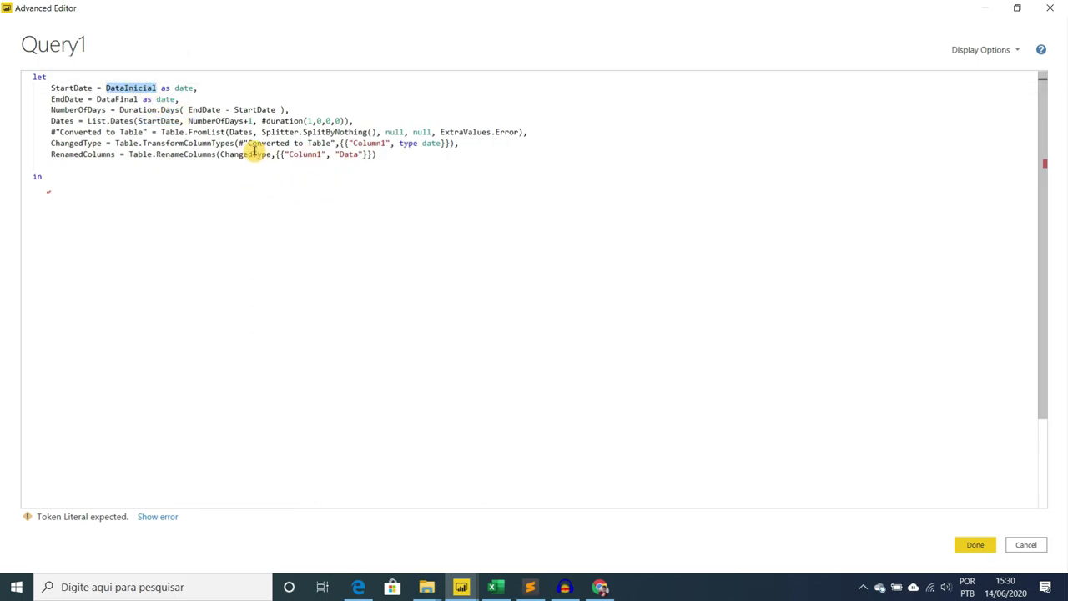
pyautogui.doubleClick(218, 121)
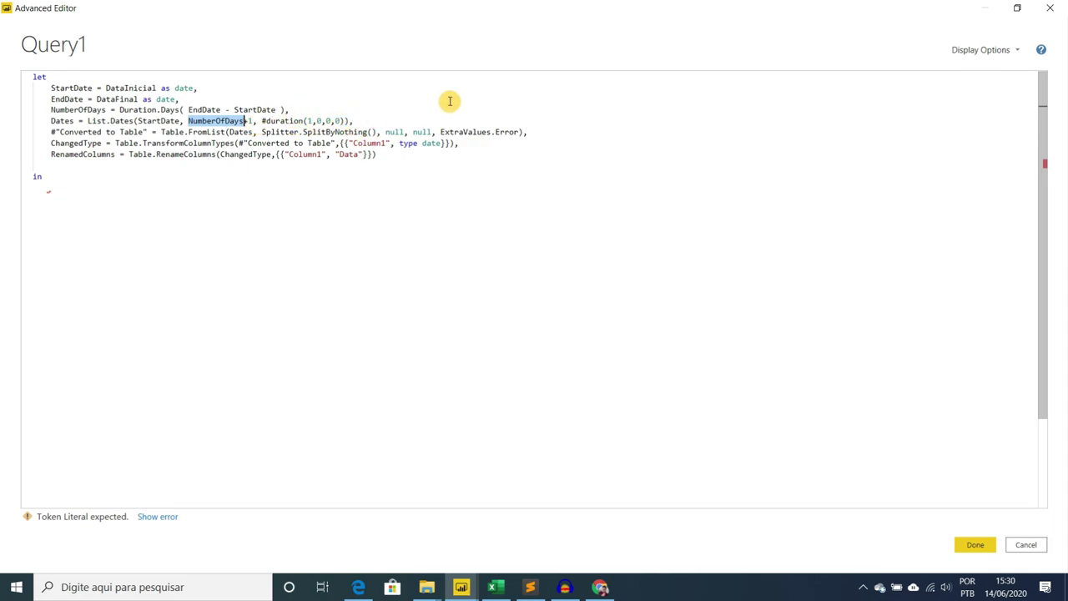
# Copy the RenamedColumns step name below the in keyword as the query's output and apply the code.
pyautogui.click(394, 156)
pyautogui.click(51, 192)
pyautogui.click(82, 154)
pyautogui.doubleClick(82, 155)
pyautogui.hotkey('ctrl', 'c')
pyautogui.click(47, 191)
pyautogui.hotkey('ctrl', 'v')
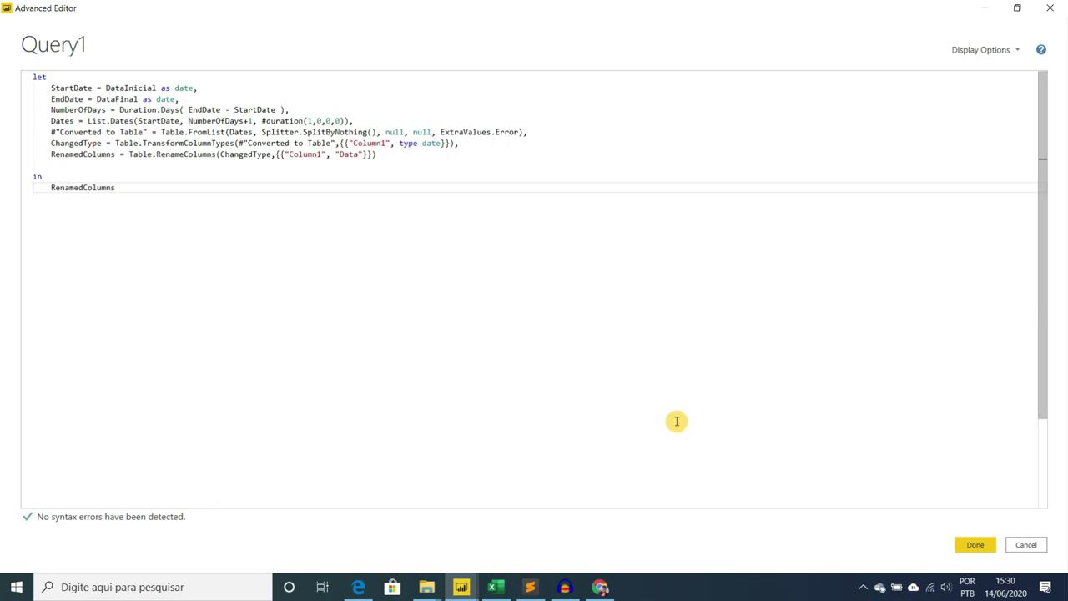
pyautogui.click(975, 544)
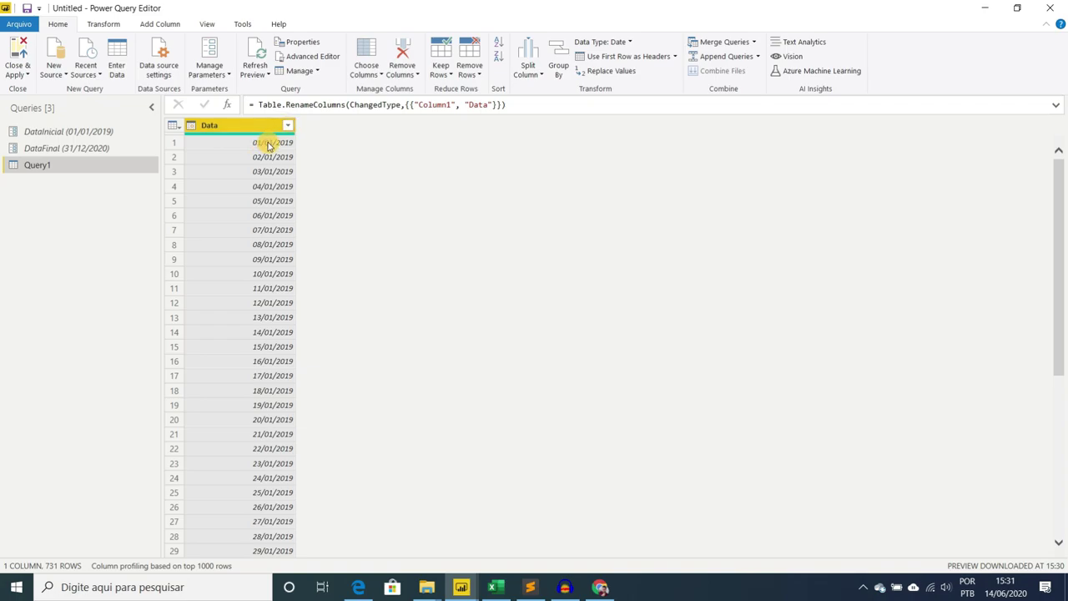
# Sort Query1's Data column in descending order.
pyautogui.click(288, 127)
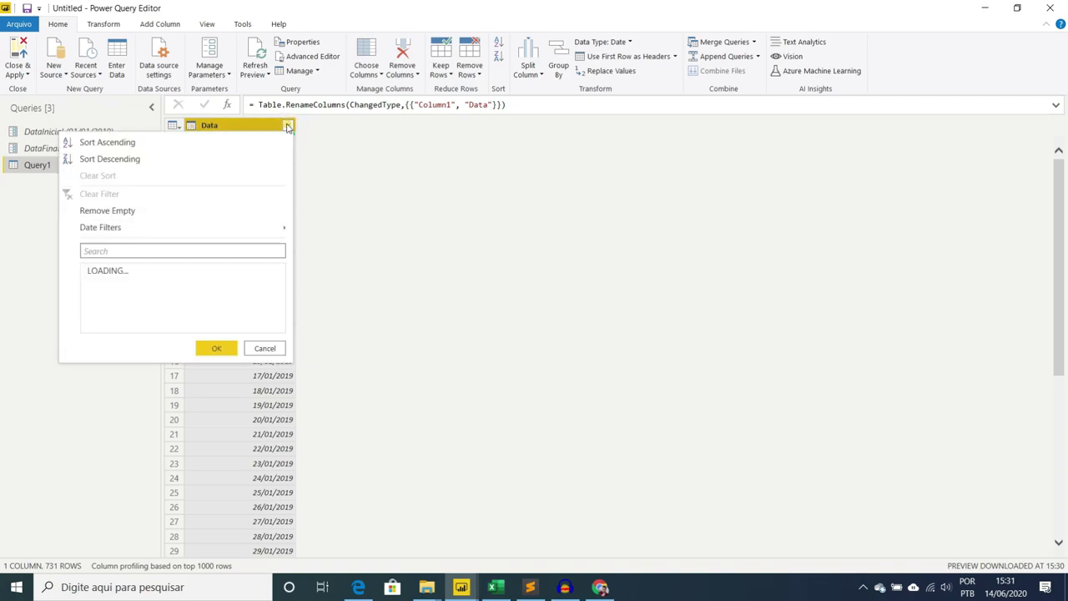
pyautogui.click(157, 158)
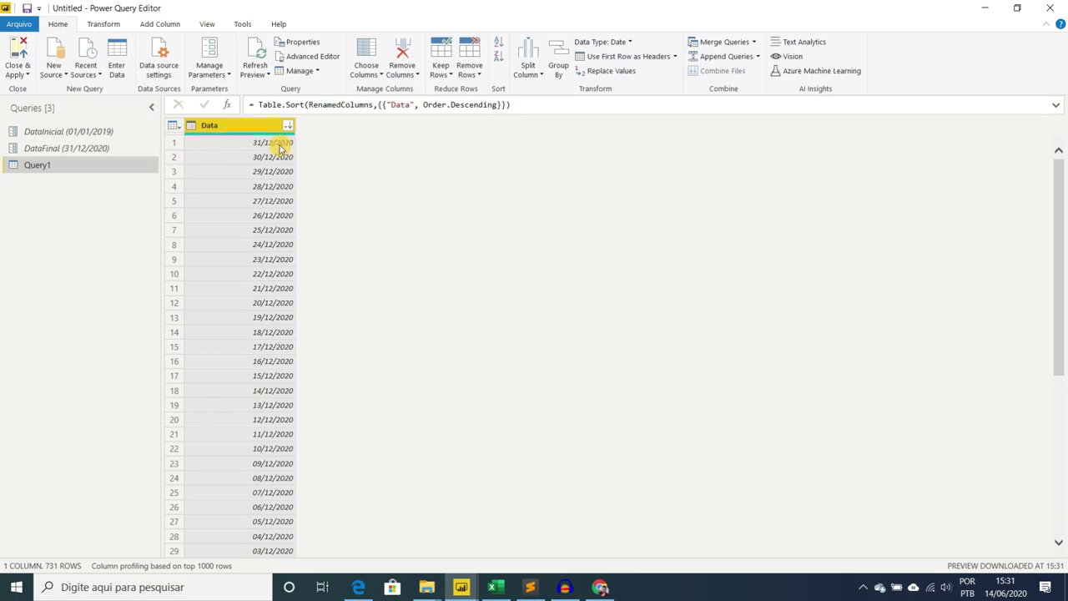
# Set the DataFinal parameter to 31/12/2025 and return to Query1.
pyautogui.click(105, 150)
pyautogui.click(222, 132)
pyautogui.moveTo(223, 132); pyautogui.dragTo(215, 136)
pyautogui.write('25')
pyautogui.click(68, 171)
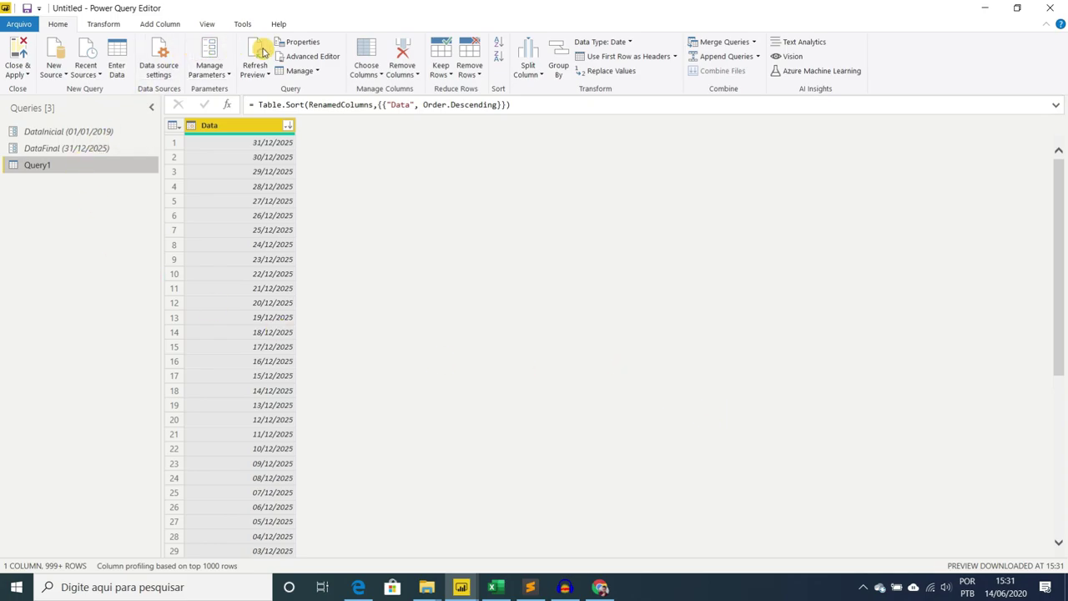
# Open Query1's code in the Advanced Editor, then switch to the DIM_DATA file's Power Query Editor and open the DIM_DATA_STANDARD code.
pyautogui.click(301, 56)
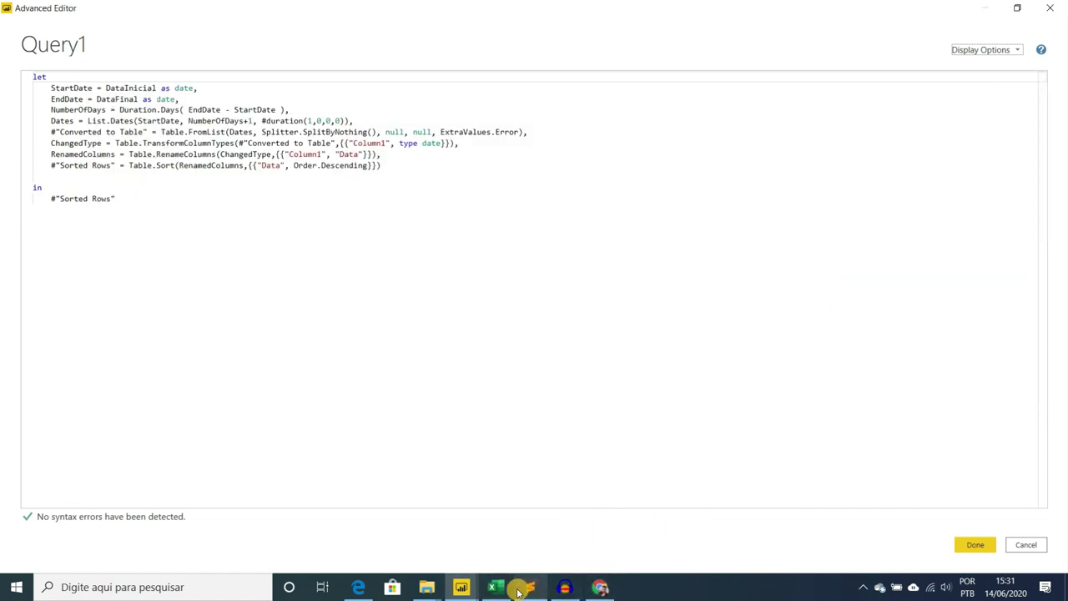
pyautogui.moveTo(461, 587)
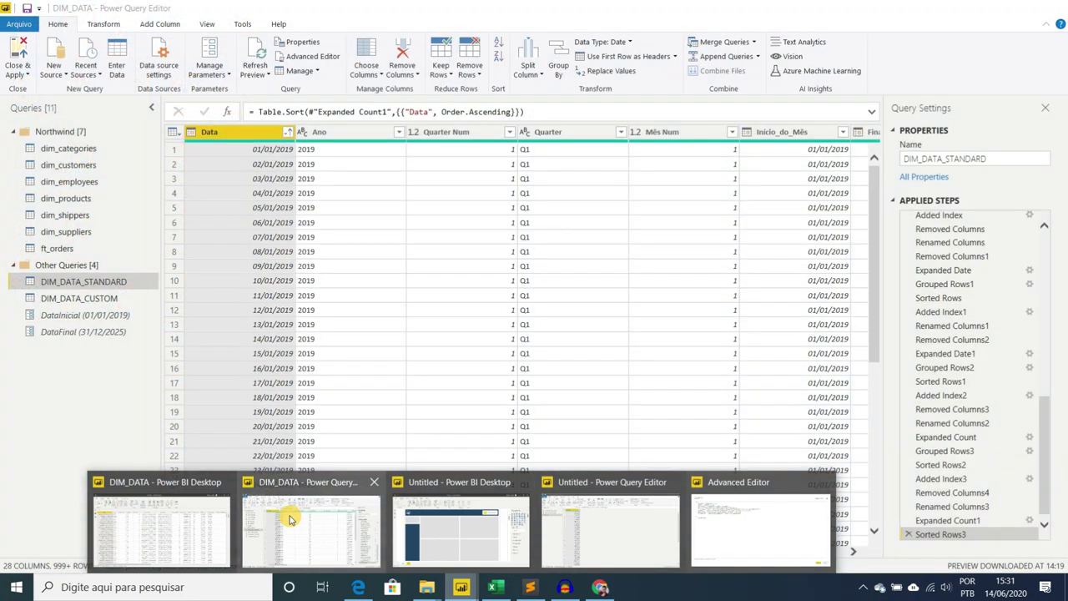
pyautogui.click(288, 514)
pyautogui.click(310, 56)
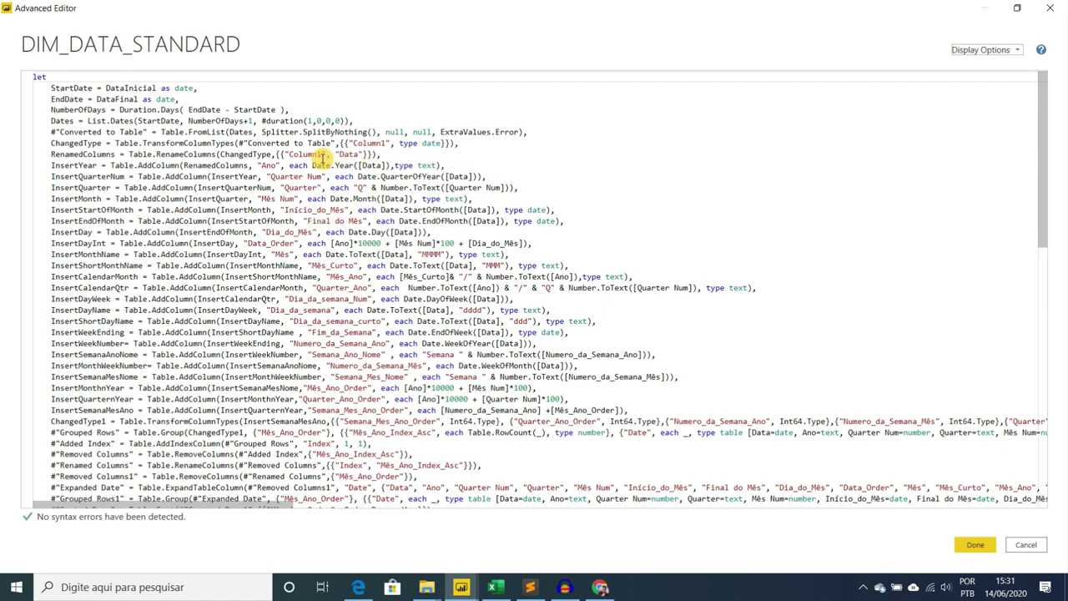
# Examine the Table.AddColumn lines of DIM_DATA_STANDARD, especially the year, quarter number, quarter and end-of-month columns.
pyautogui.moveTo(311, 165); pyautogui.dragTo(440, 176)
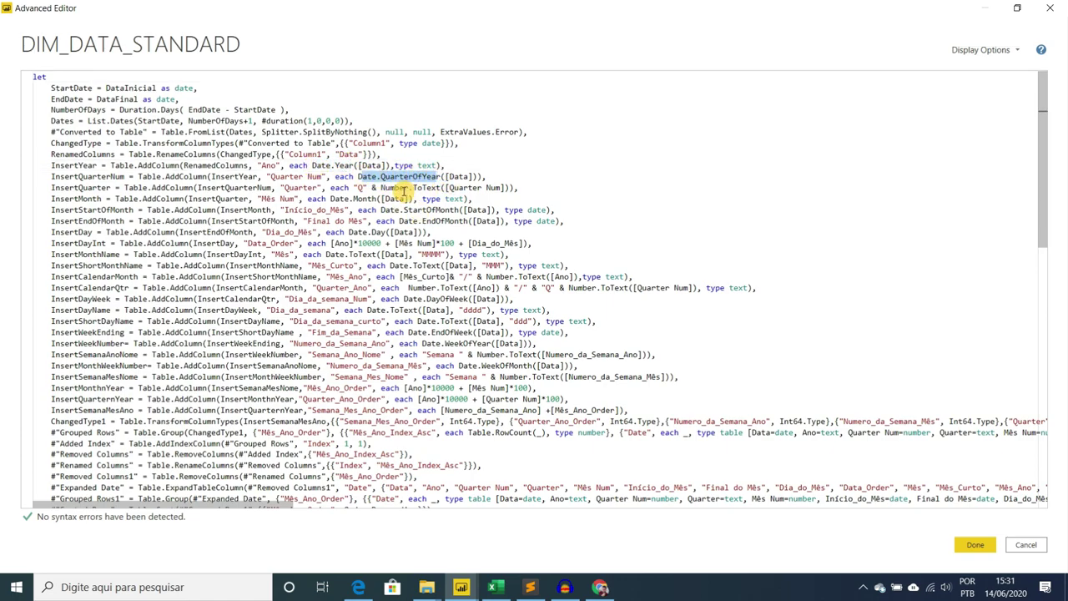
pyautogui.click(357, 221)
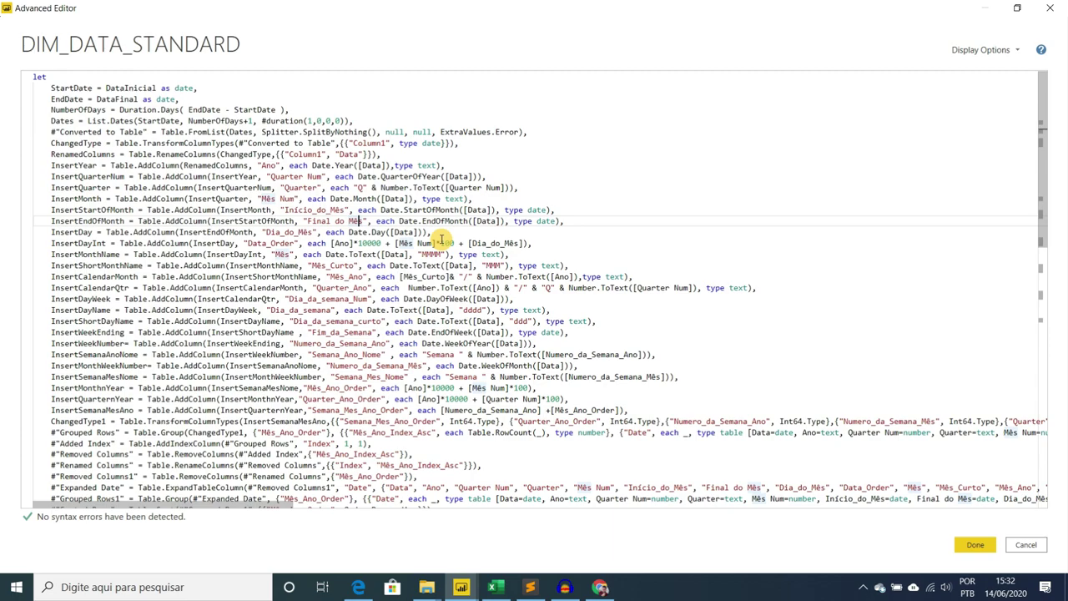
pyautogui.moveTo(381, 188); pyautogui.dragTo(440, 188)
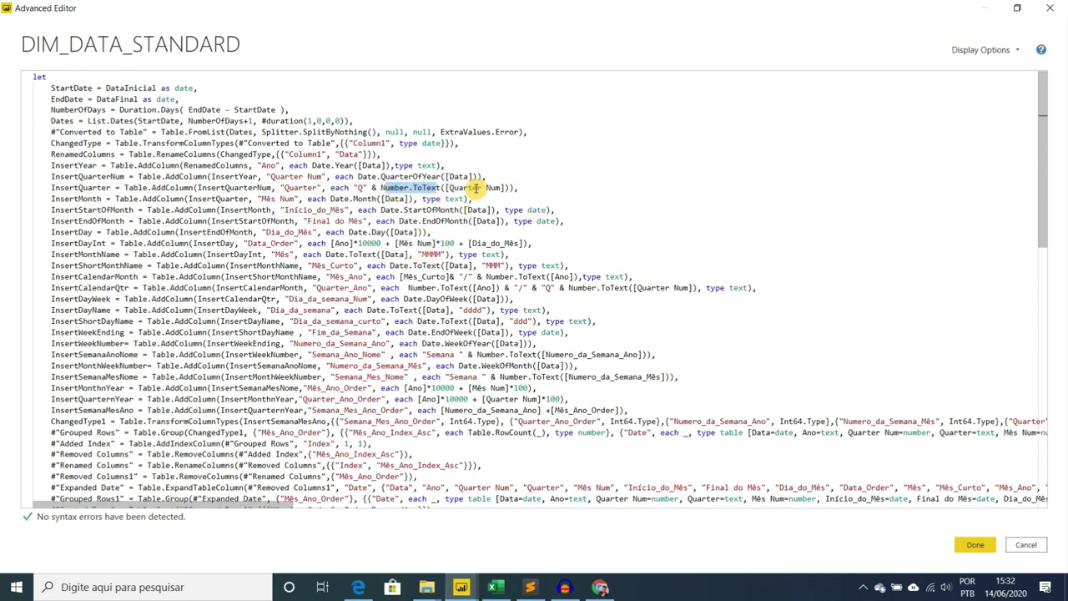
pyautogui.click(464, 188)
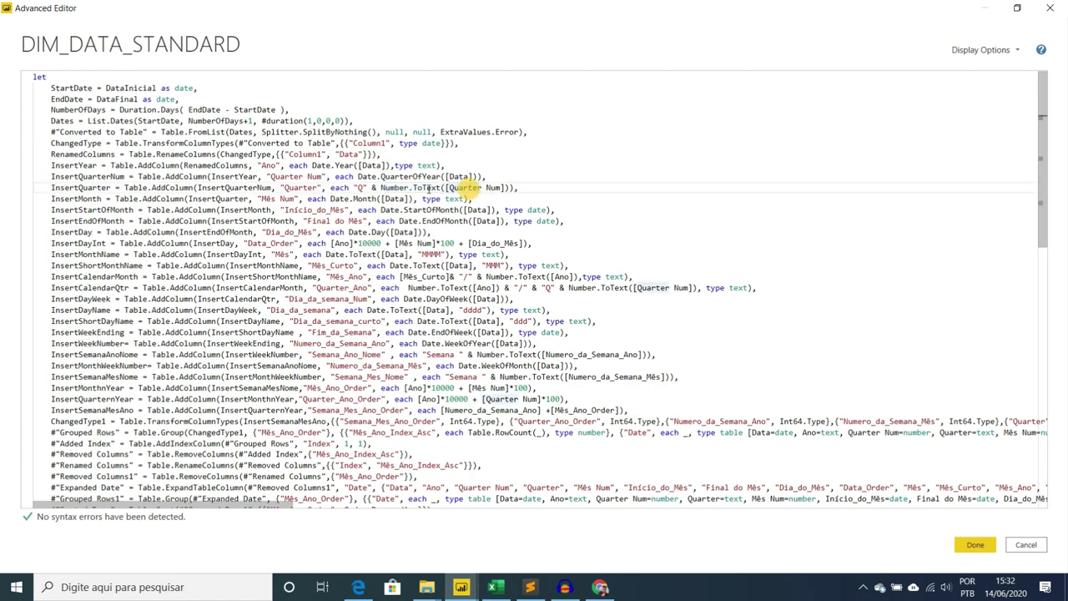
pyautogui.click(368, 188)
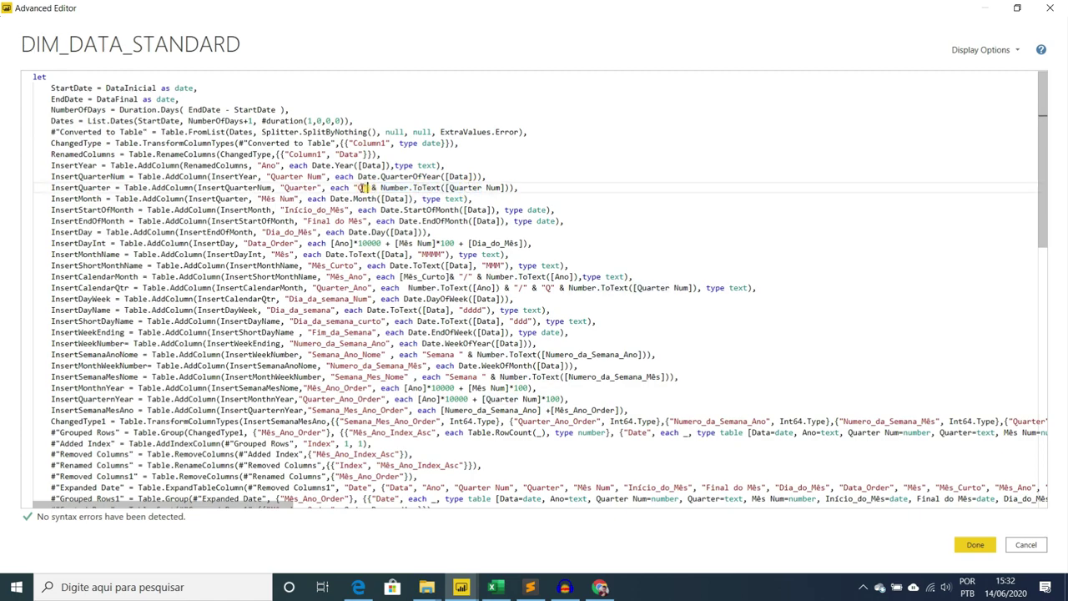
pyautogui.click(479, 183)
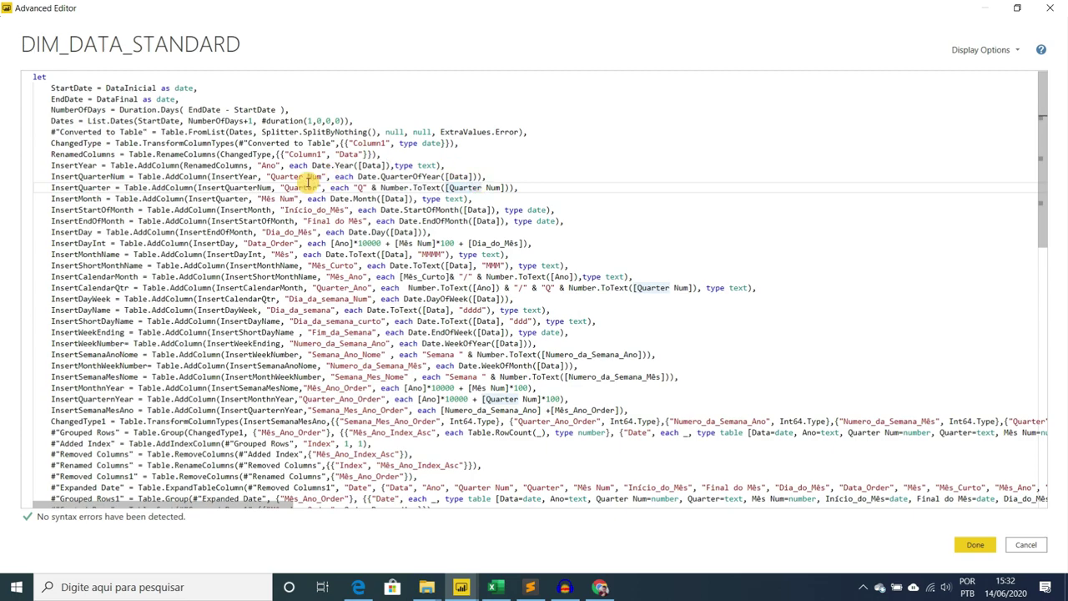
pyautogui.scroll(-1, 284, 217)
pyautogui.scroll(1, 286, 224)
pyautogui.scroll(-1, 287, 224)
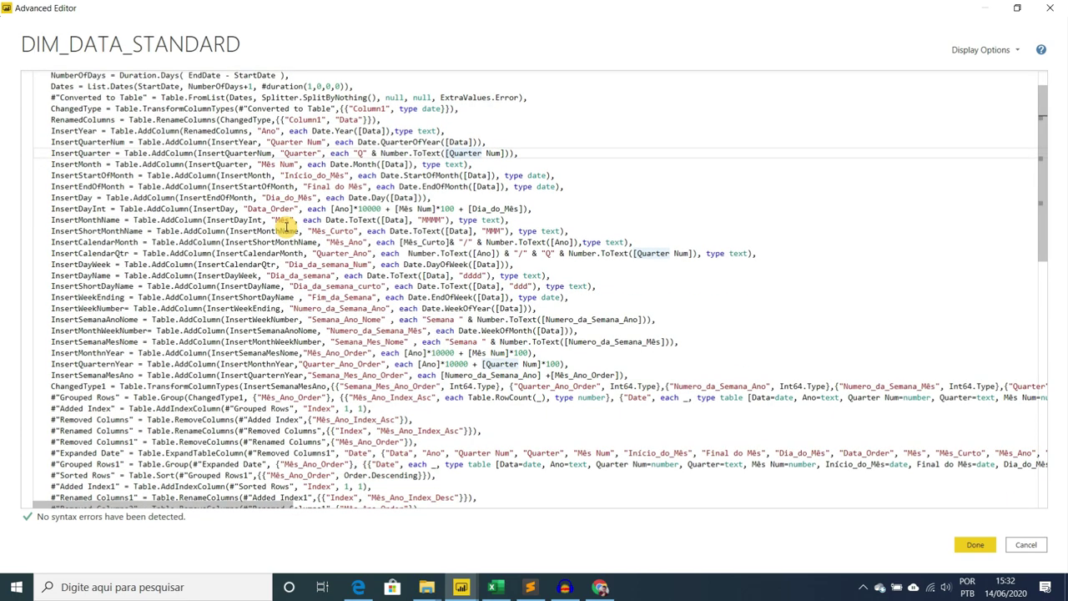
pyautogui.scroll(1, 259, 221)
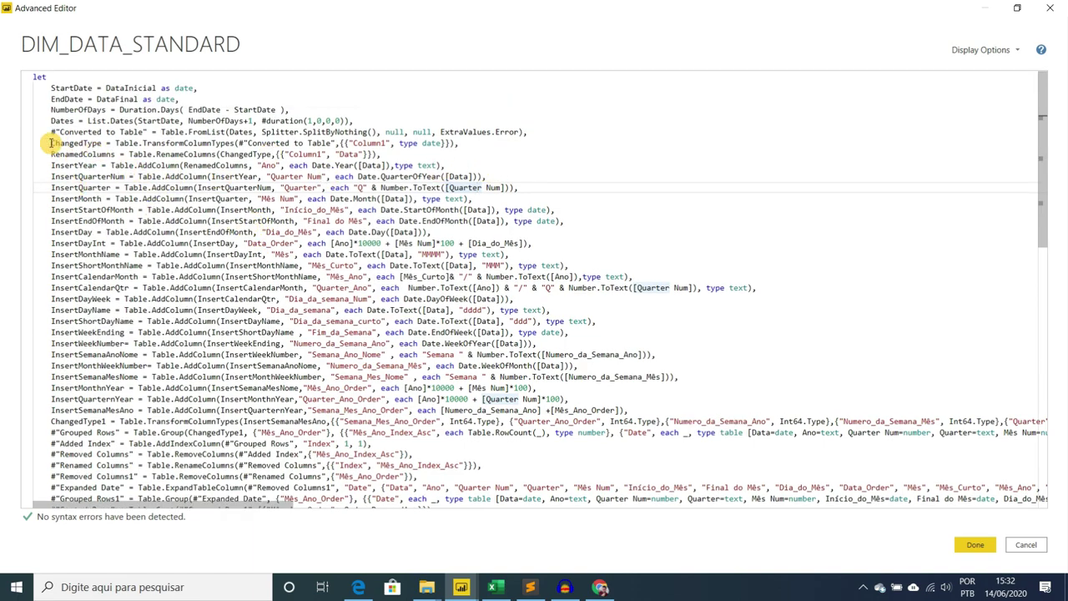
# Copy the DIM_DATA_STANDARD code from the InsertYear line through the final Sorted Rows3 output and close the editor without changes.
pyautogui.click(401, 155)
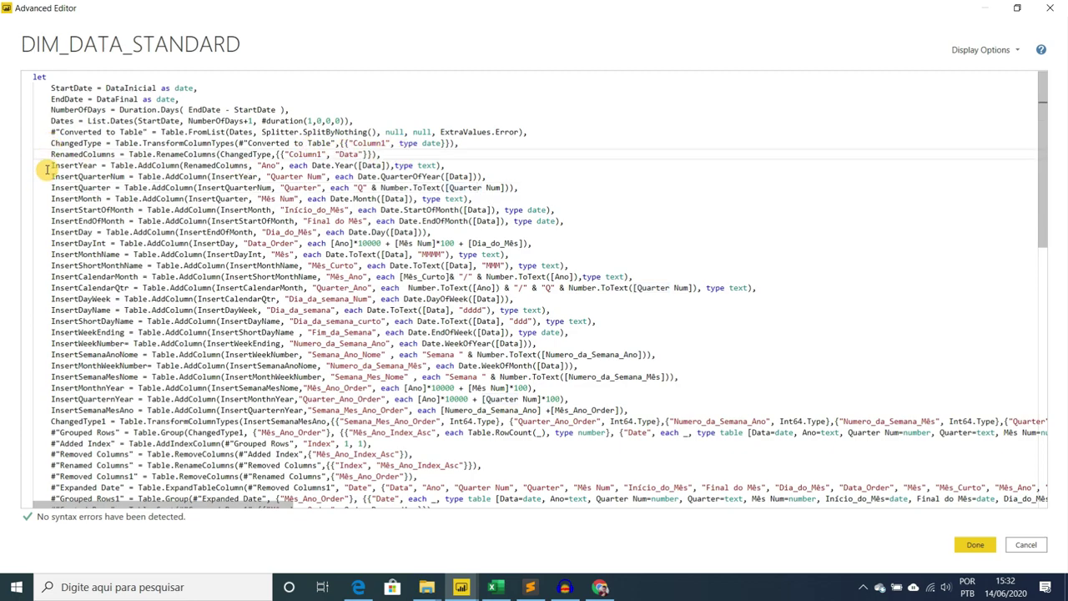
pyautogui.moveTo(50, 166); pyautogui.dragTo(346, 508)
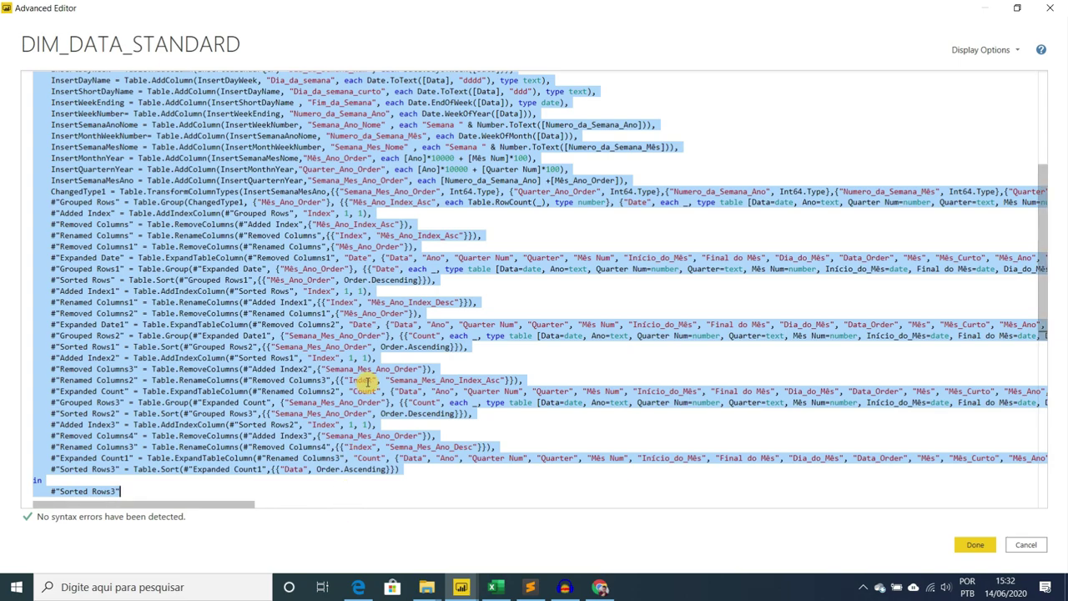
pyautogui.hotkey('ctrl', 'c')
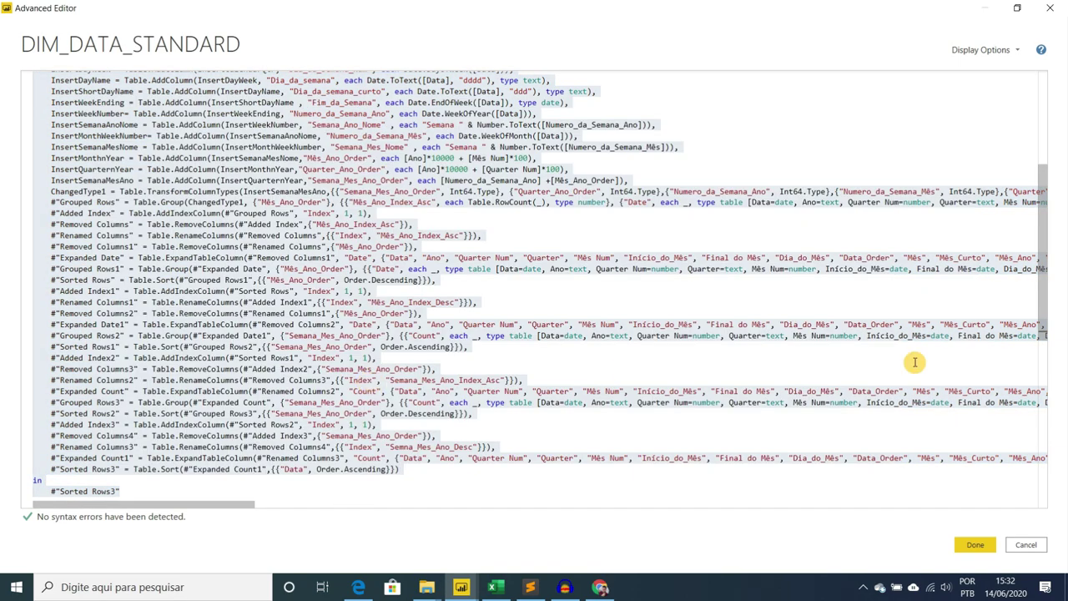
pyautogui.click(1027, 546)
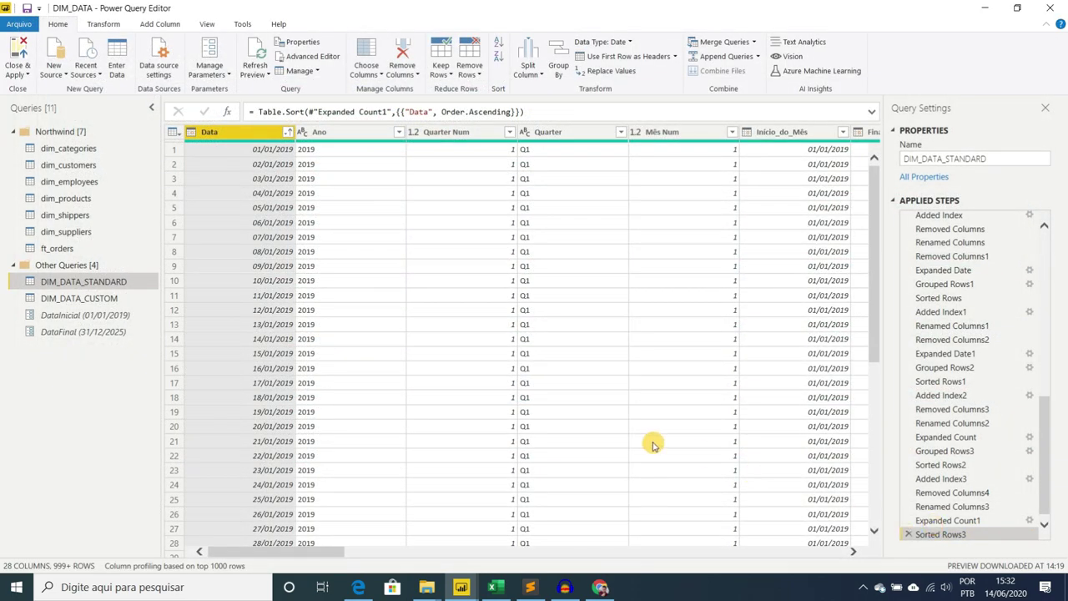
# Switch back to Query1's Advanced Editor and delete the in keyword with its Sorted Rows output.
pyautogui.moveTo(475, 591)
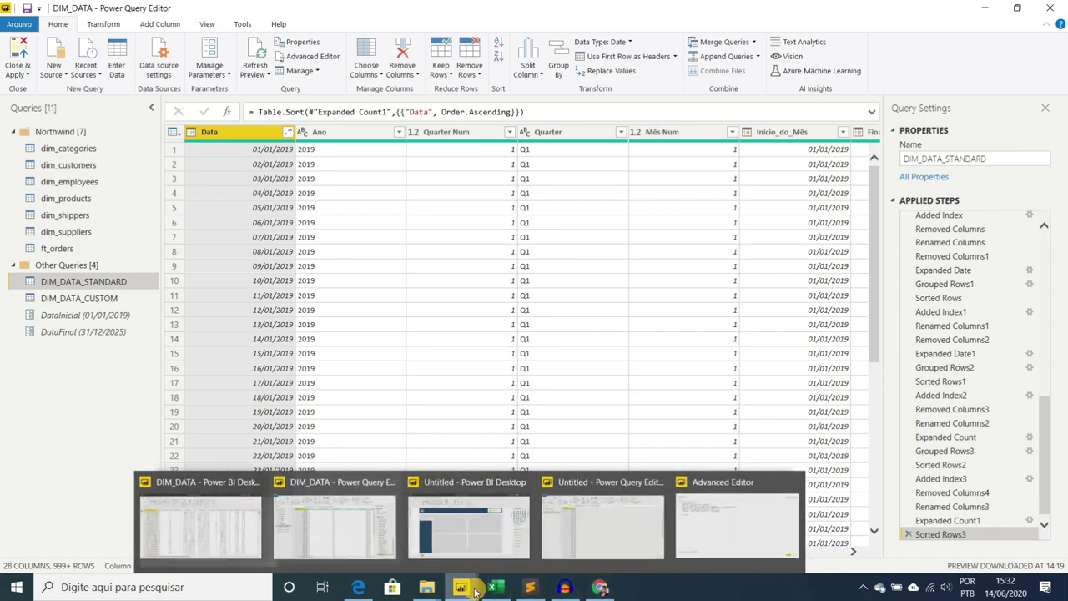
pyautogui.click(722, 536)
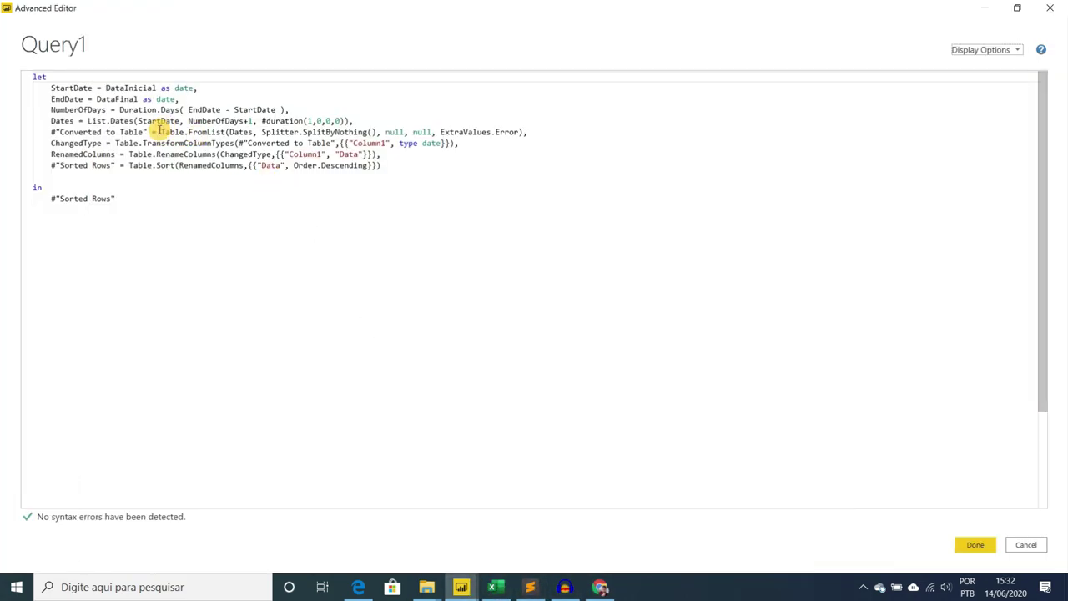
pyautogui.moveTo(143, 200); pyautogui.dragTo(19, 179)
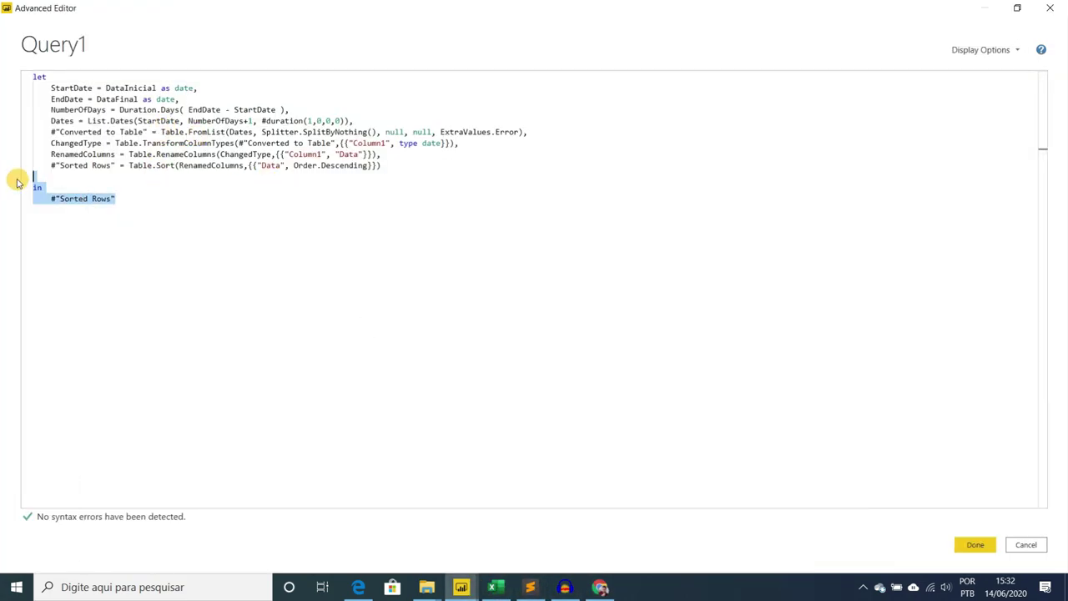
pyautogui.press('Delete')
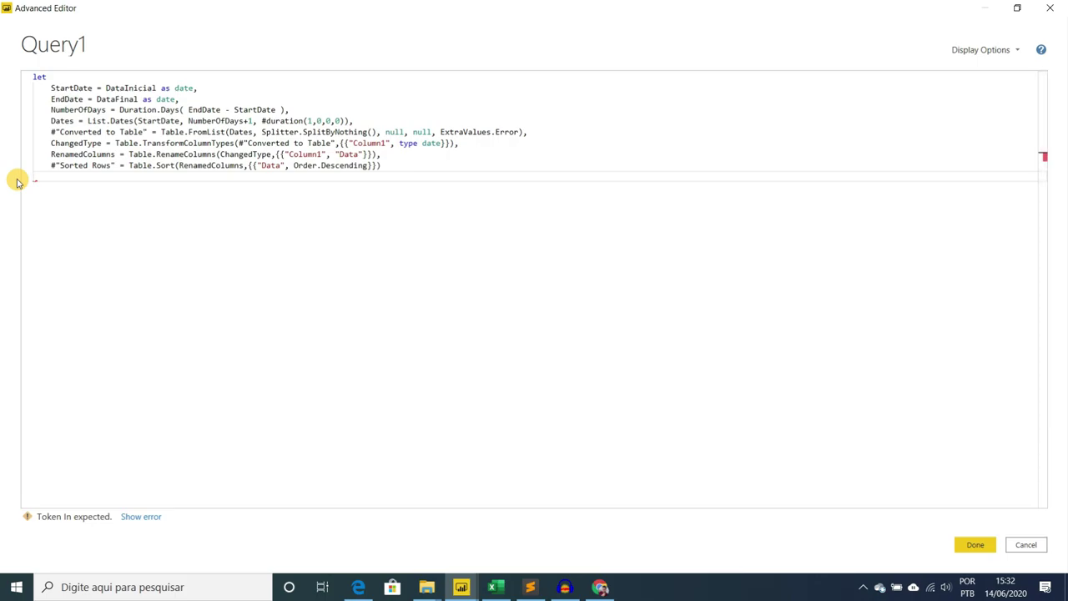
# Replace the #"Sorted Rows" line of Query1's code with the copied DIM_DATA_STANDARD code, directly below the RenamedColumns line.
pyautogui.press('BackSpace')
pyautogui.press('BackSpace')
pyautogui.press('BackSpace')
pyautogui.press('BackSpace')
pyautogui.press('BackSpace')
pyautogui.press('BackSpace')
pyautogui.press('BackSpace')
pyautogui.press('BackSpace')
pyautogui.press('BackSpace')
pyautogui.press('BackSpace')
pyautogui.press('BackSpace')
pyautogui.press('BackSpace')
pyautogui.press('BackSpace')
pyautogui.press('BackSpace')
pyautogui.press('BackSpace')
pyautogui.press('BackSpace')
pyautogui.press('BackSpace')
pyautogui.press('BackSpace')
pyautogui.press('BackSpace')
pyautogui.press('BackSpace')
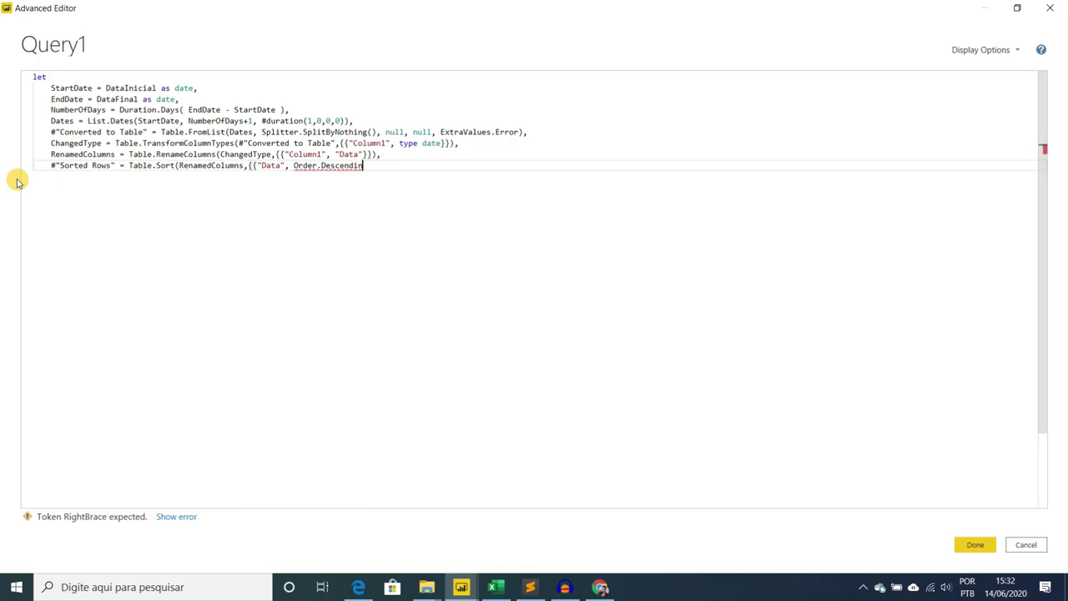
pyautogui.press('BackSpace')
pyautogui.press('BackSpace')
pyautogui.press('BackSpace')
pyautogui.press('BackSpace')
pyautogui.press('BackSpace')
pyautogui.press('BackSpace')
pyautogui.press('BackSpace')
pyautogui.press('BackSpace')
pyautogui.press('BackSpace')
pyautogui.press('BackSpace')
pyautogui.press('BackSpace')
pyautogui.press('BackSpace')
pyautogui.press('BackSpace')
pyautogui.press('BackSpace')
pyautogui.press('BackSpace')
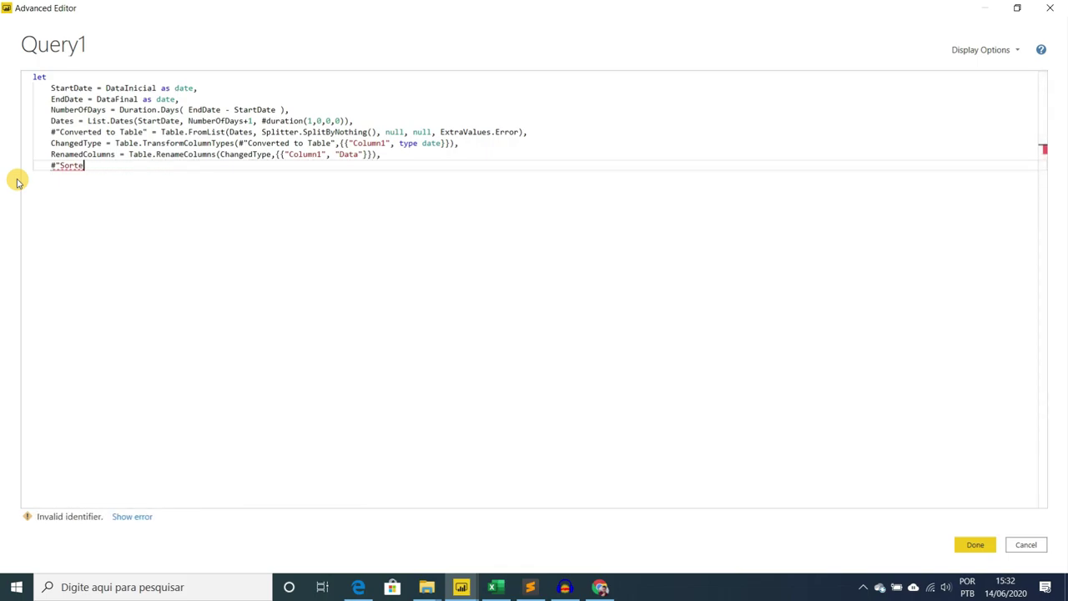
pyautogui.press('BackSpace')
pyautogui.press('BackSpace')
pyautogui.press('BackSpace')
pyautogui.press('BackSpace')
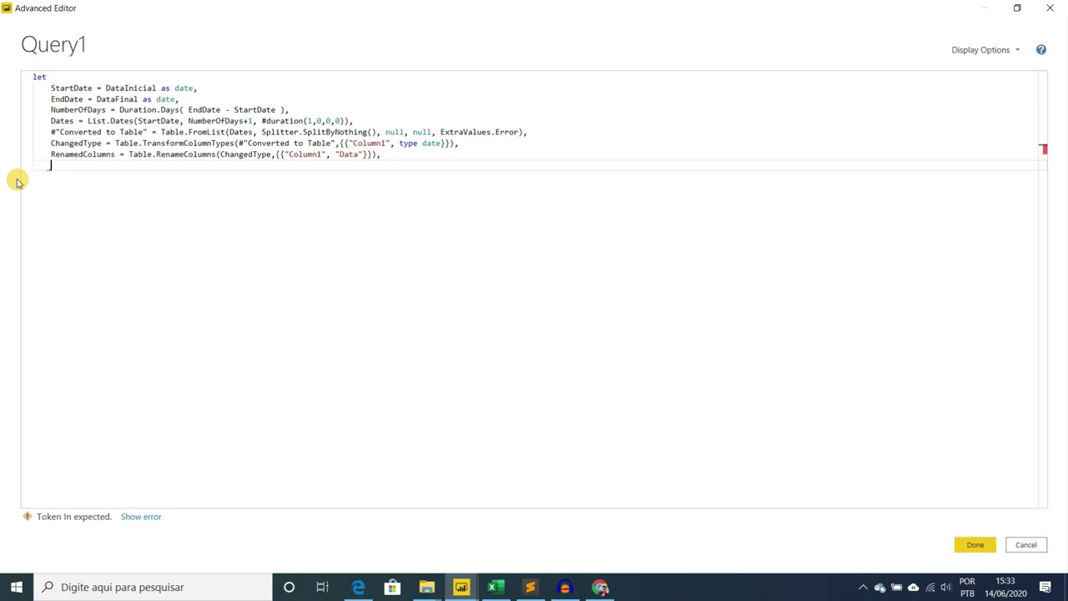
pyautogui.hotkey('ctrl', 'v')
pyautogui.scroll(5, 568, 321)
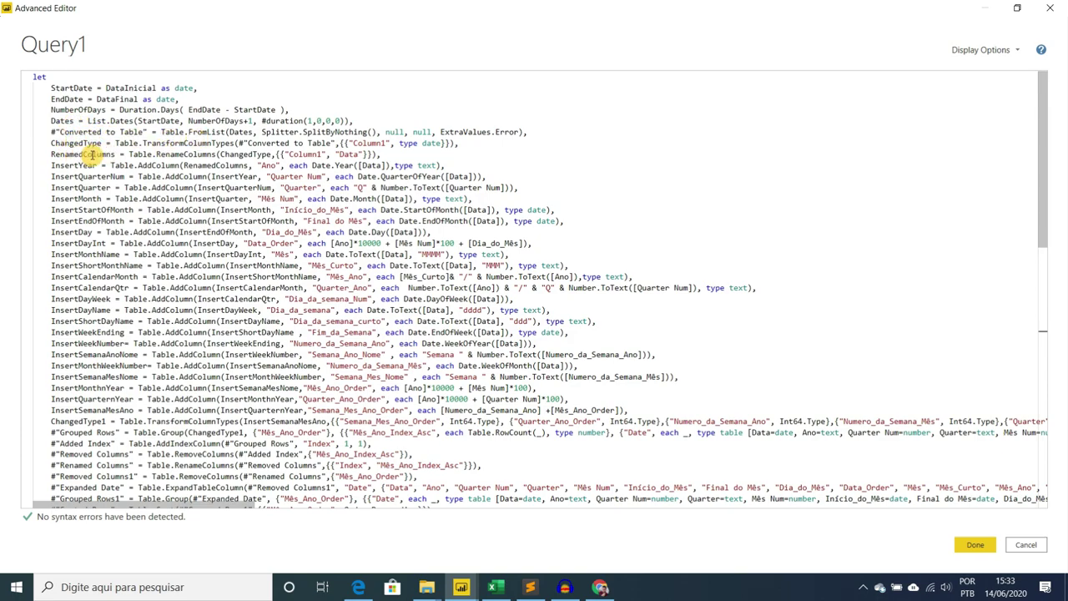
# Examine how the pasted InsertYear line references the RenamedColumns step, and look through the rest of the pasted code.
pyautogui.moveTo(391, 154); pyautogui.dragTo(24, 156)
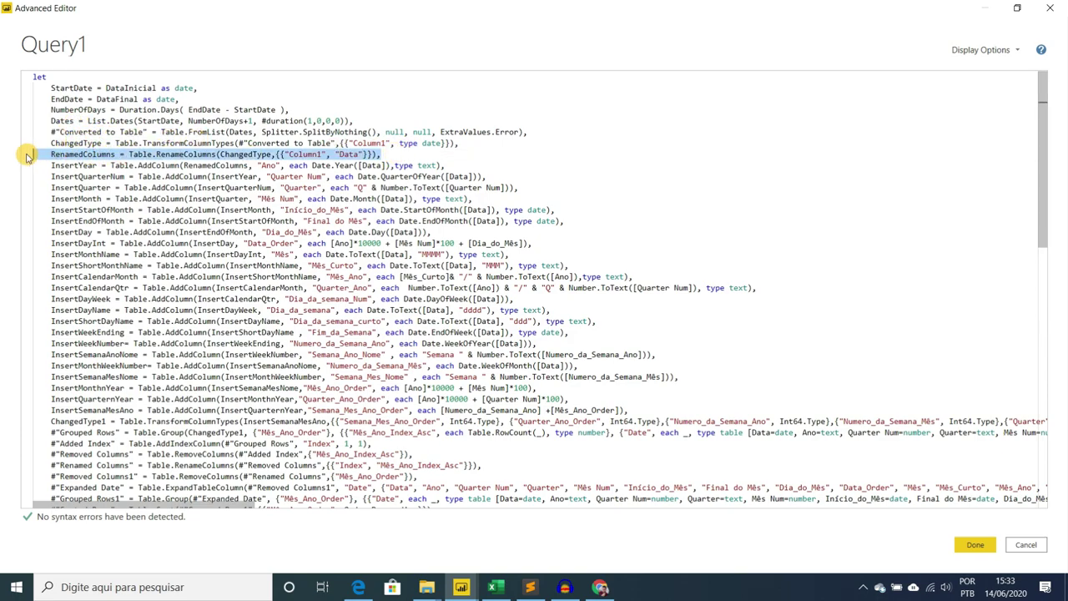
pyautogui.click(93, 187)
pyautogui.click(156, 220)
pyautogui.click(94, 154)
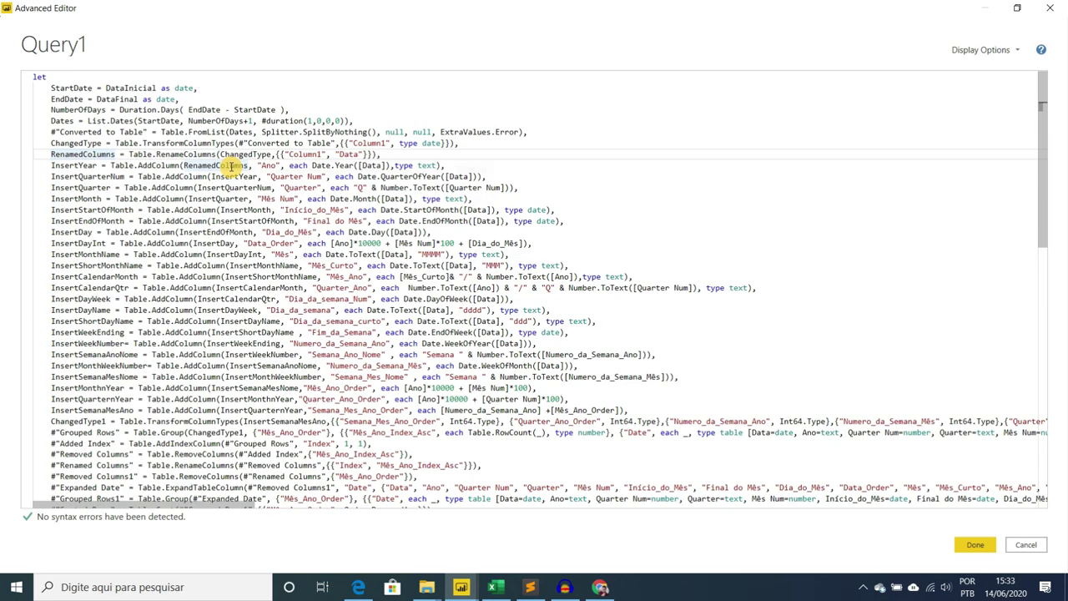
pyautogui.moveTo(231, 166)
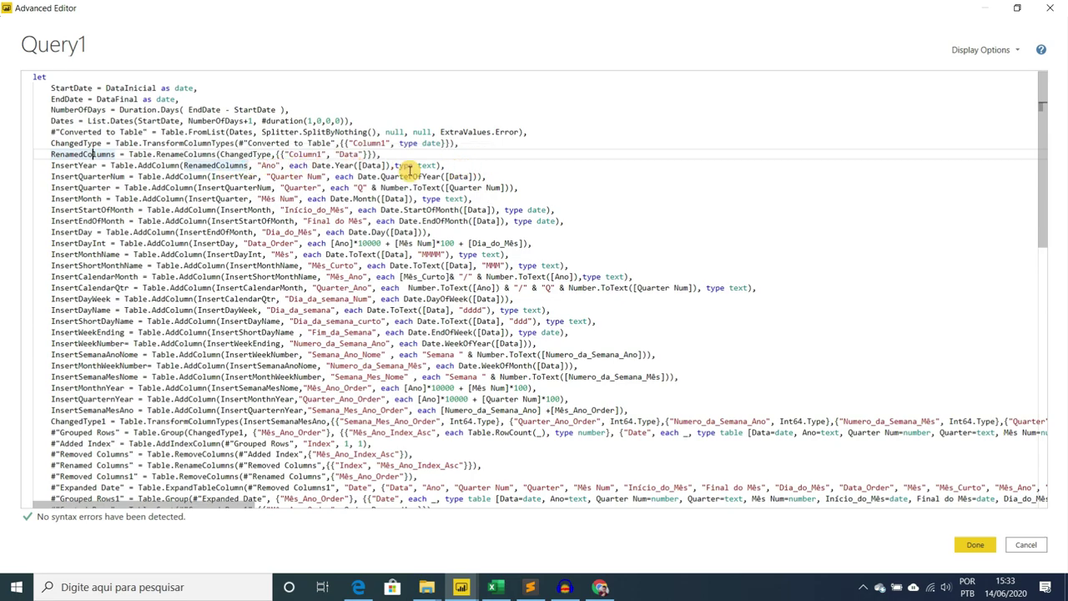
pyautogui.doubleClick(79, 155)
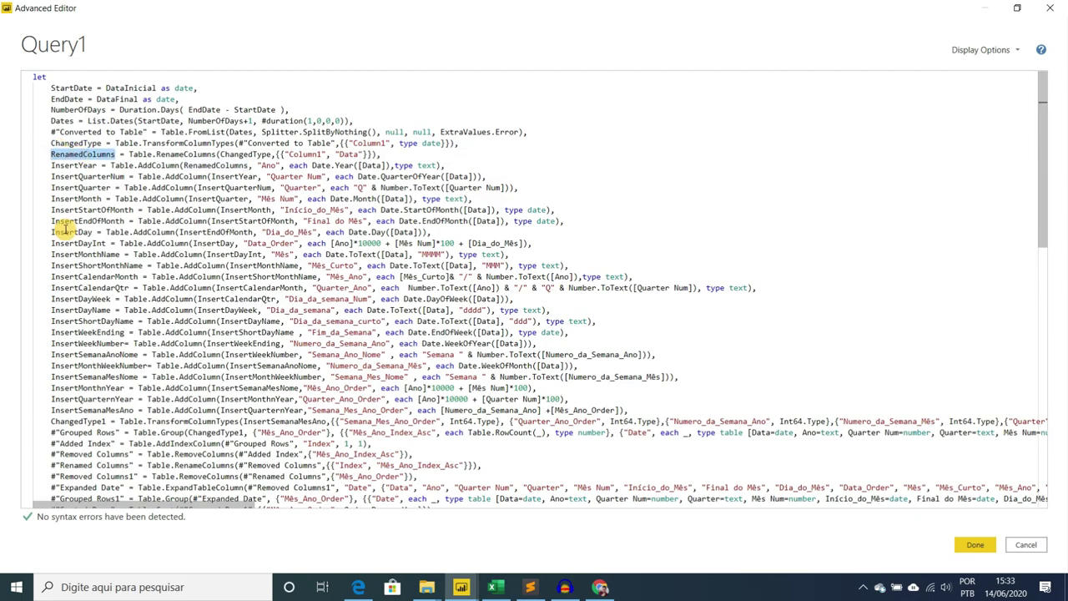
pyautogui.scroll(-10, 150, 221)
pyautogui.scroll(-1, 150, 221)
pyautogui.scroll(4, 151, 222)
pyautogui.scroll(-4, 150, 221)
# Apply the extended code to Query1, review the generated columns and rename the query as DIM_DATA_STANDARD.
pyautogui.click(976, 545)
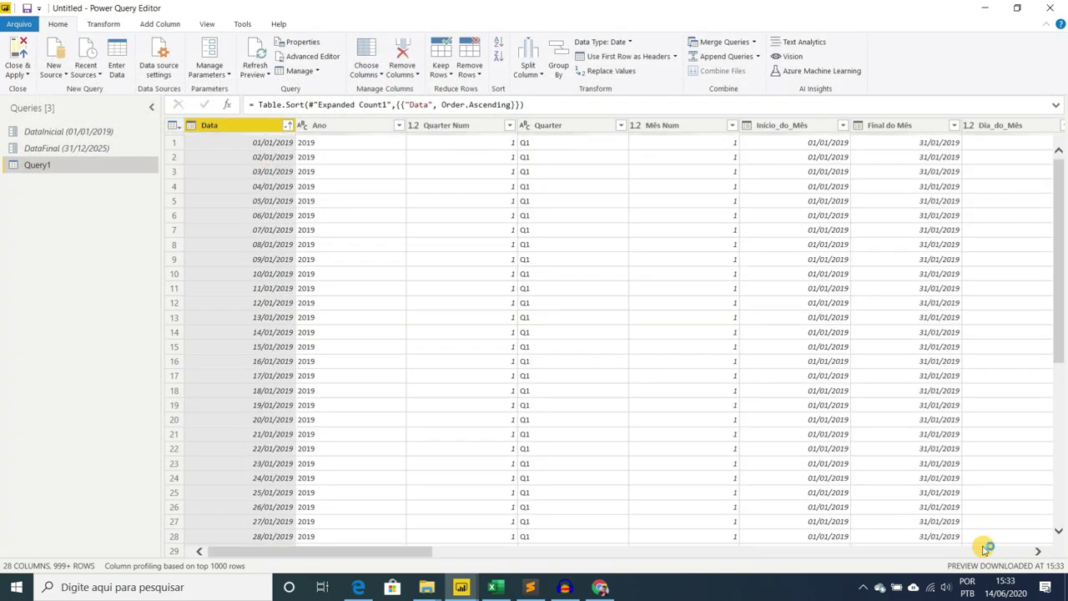
pyautogui.moveTo(393, 551); pyautogui.dragTo(997, 553)
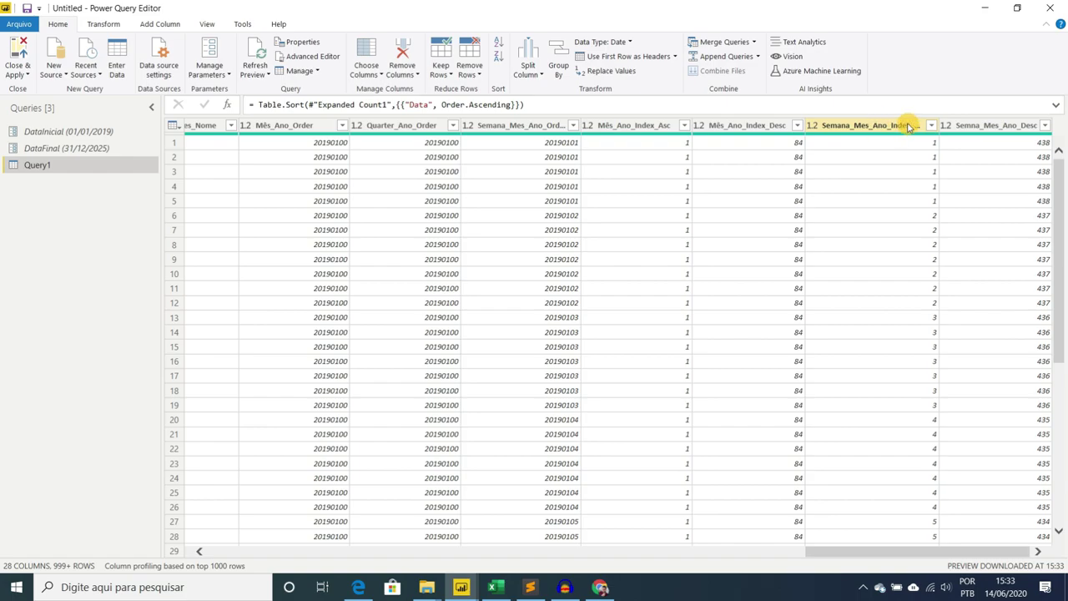
pyautogui.moveTo(948, 551); pyautogui.dragTo(248, 551)
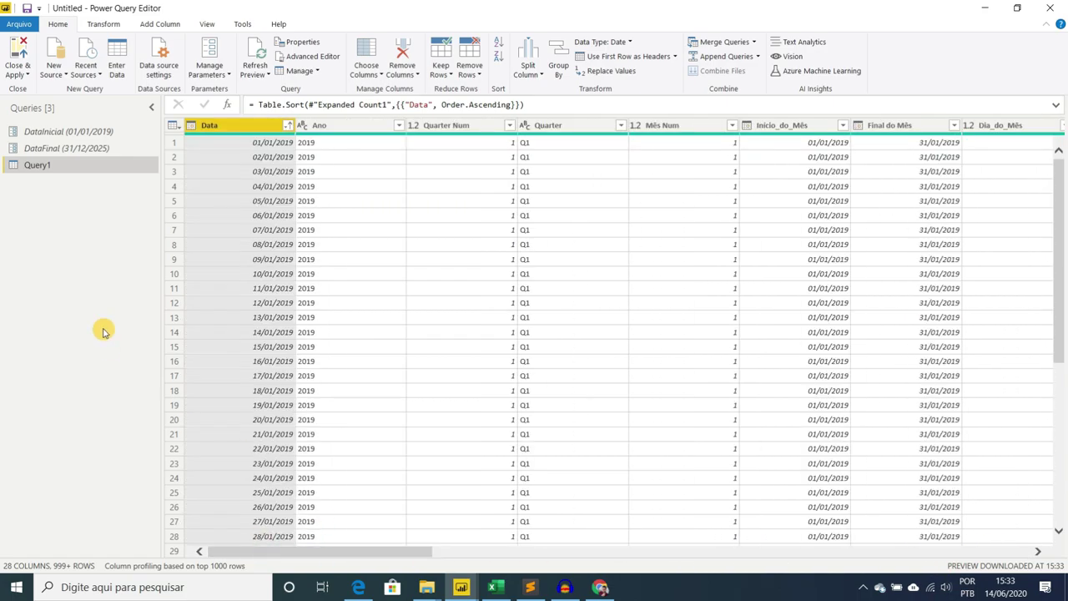
pyautogui.doubleClick(77, 171)
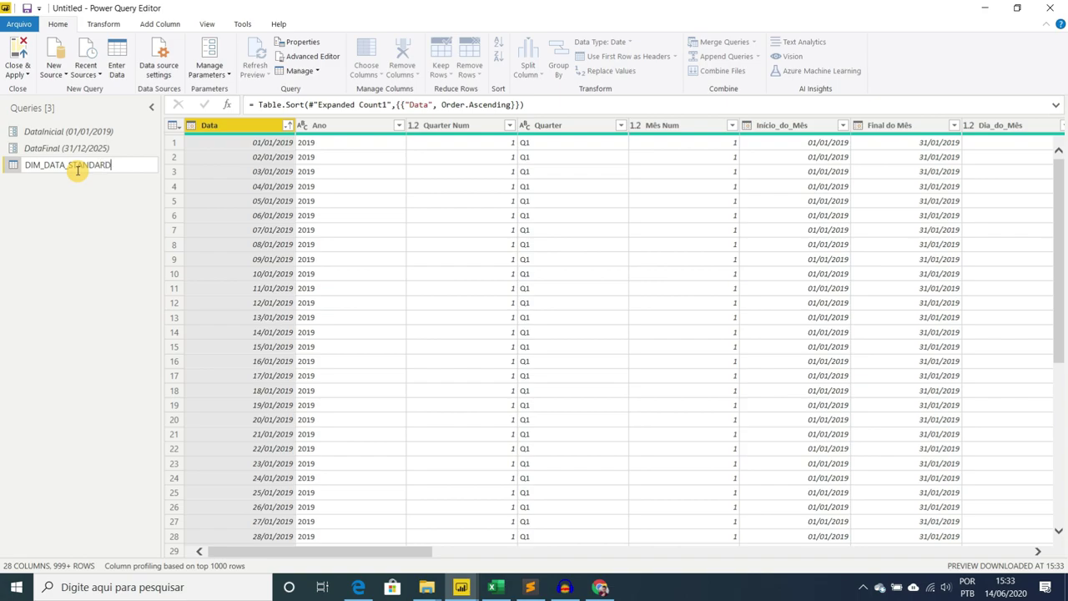
pyautogui.press('Return')
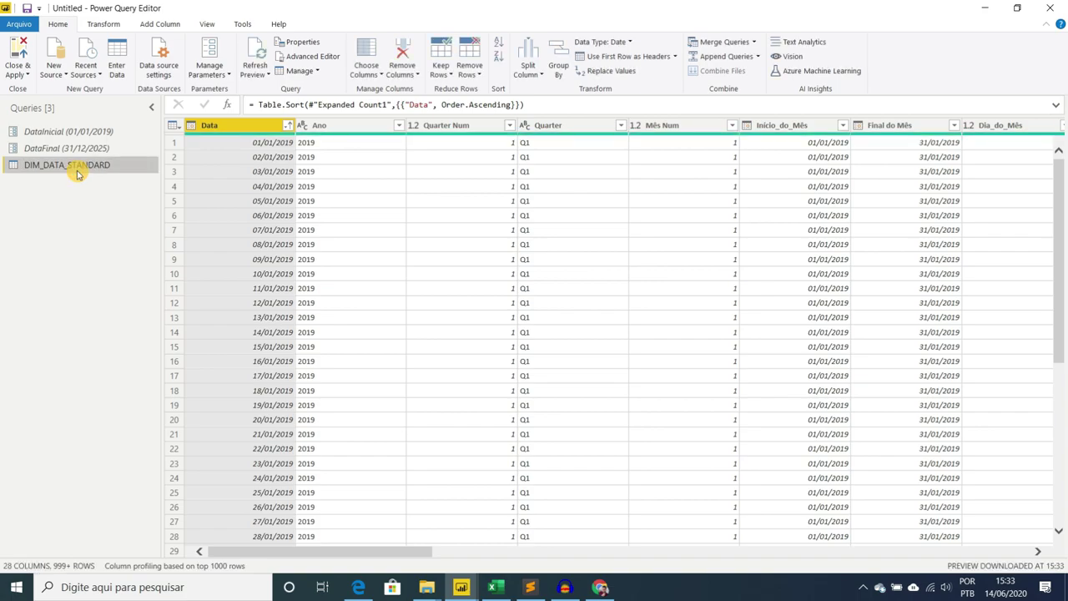
# Review the DataInicial and DataFinal parameters and set DataFinal to 31/12/2022.
pyautogui.click(103, 148)
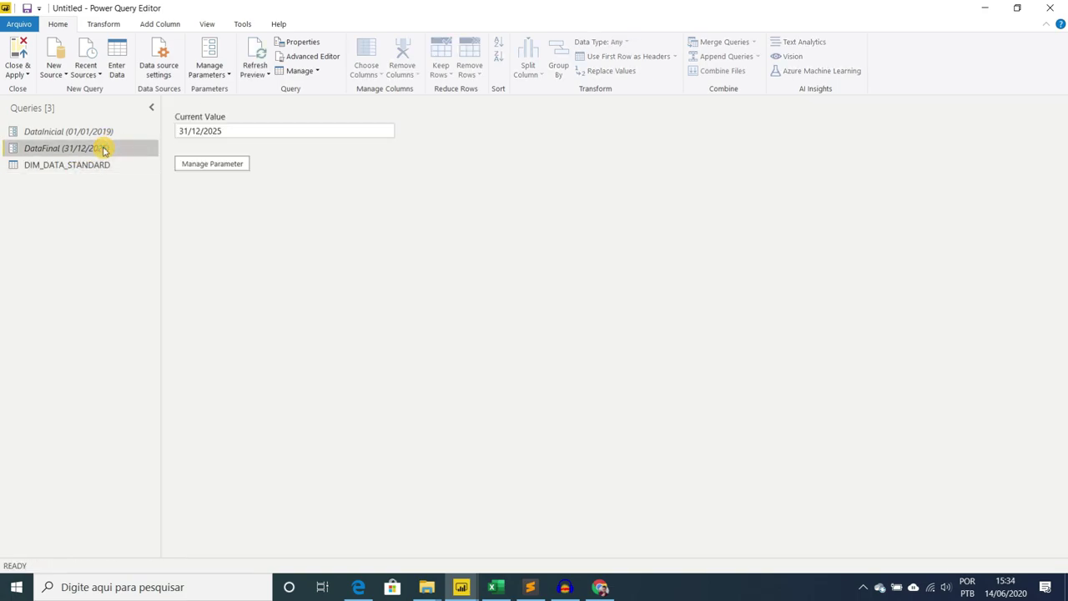
pyautogui.click(104, 131)
pyautogui.click(100, 147)
pyautogui.click(102, 131)
pyautogui.click(105, 148)
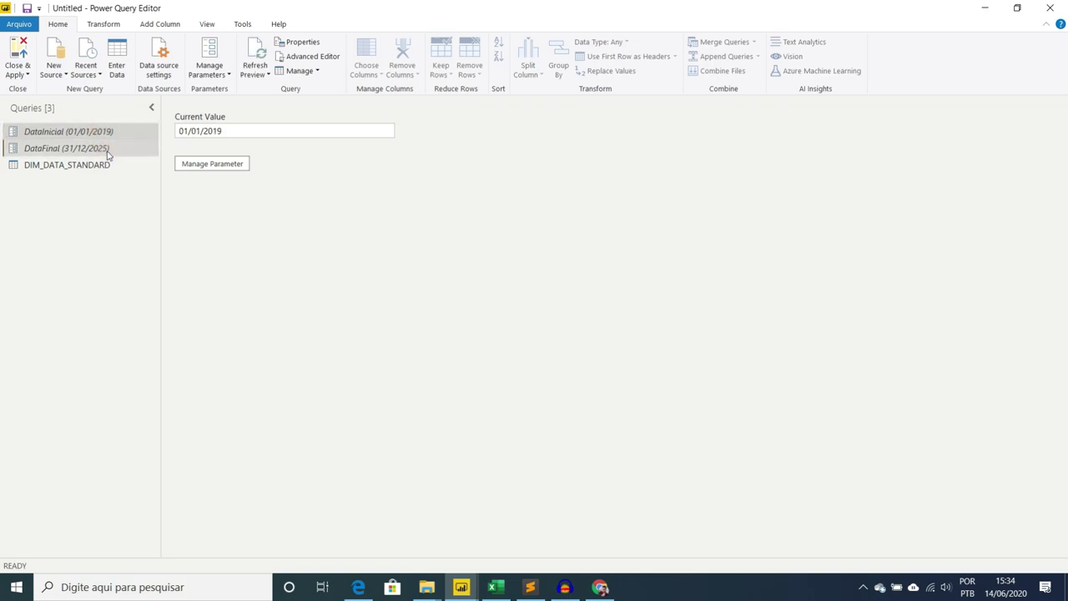
pyautogui.click(225, 133)
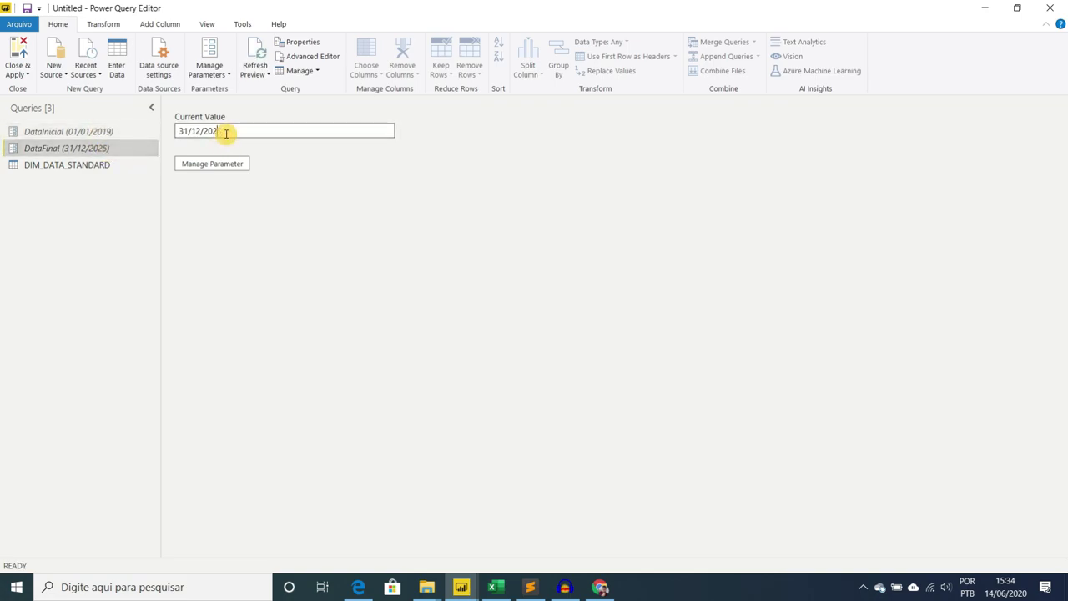
pyautogui.write('2')
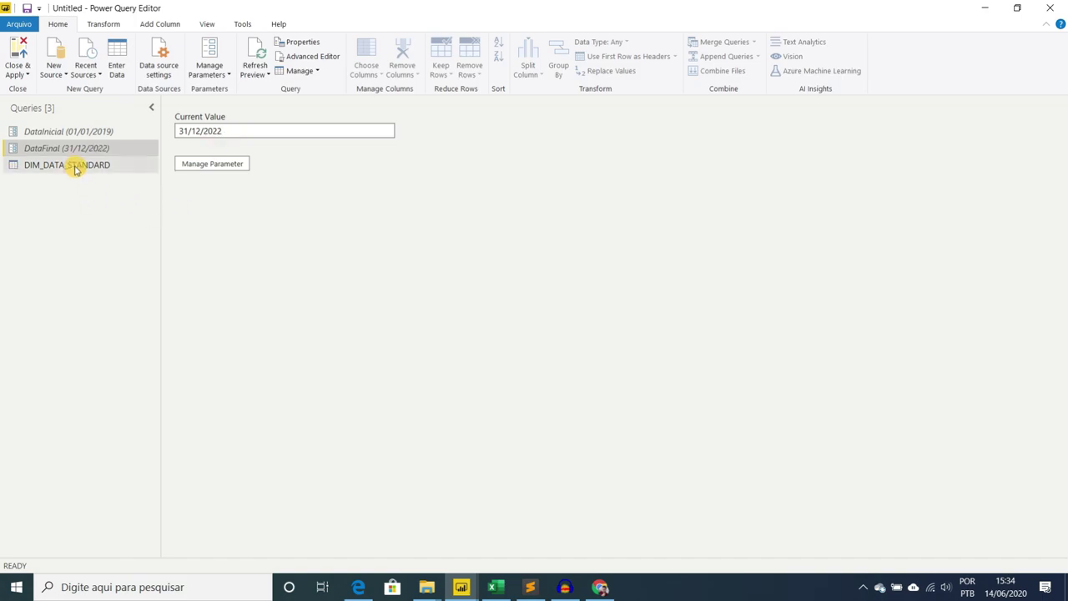
# Check the last date in DIM_DATA_STANDARD by sorting the Data column descending, and restore the ascending order.
pyautogui.click(73, 164)
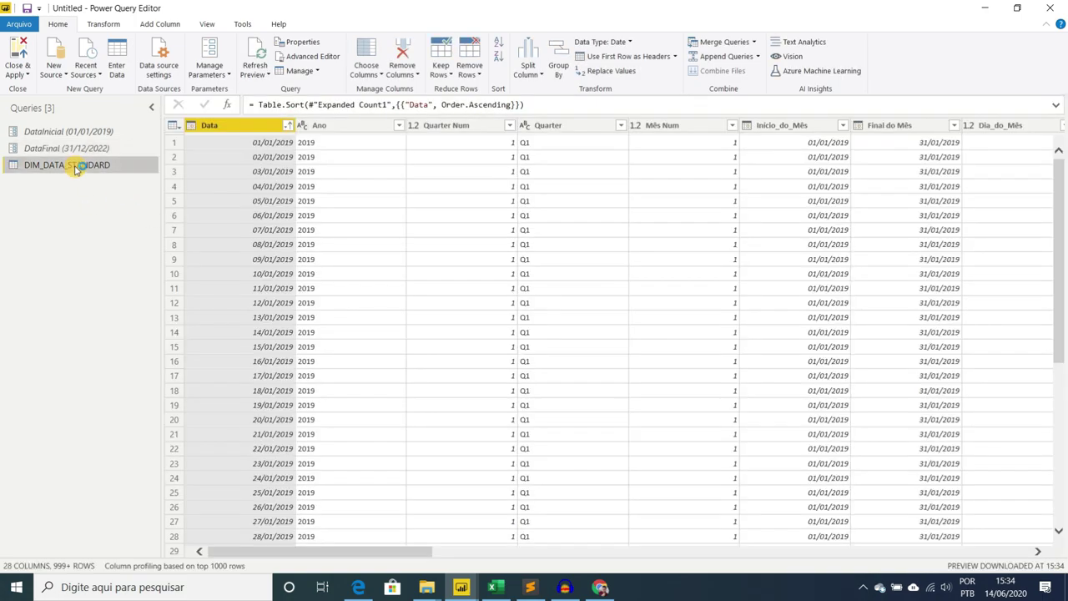
pyautogui.click(288, 126)
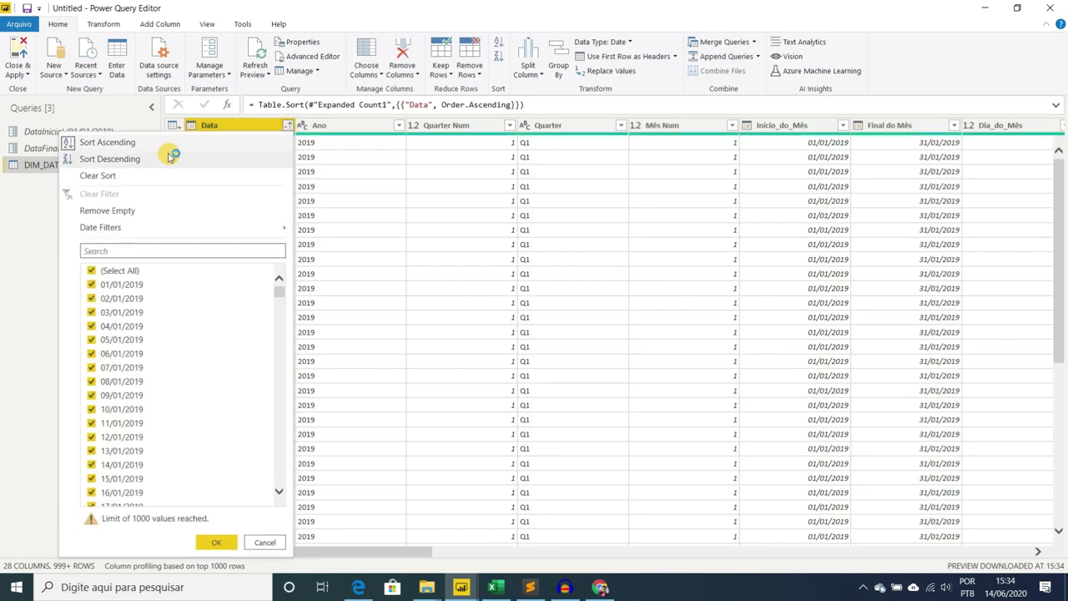
pyautogui.click(202, 211)
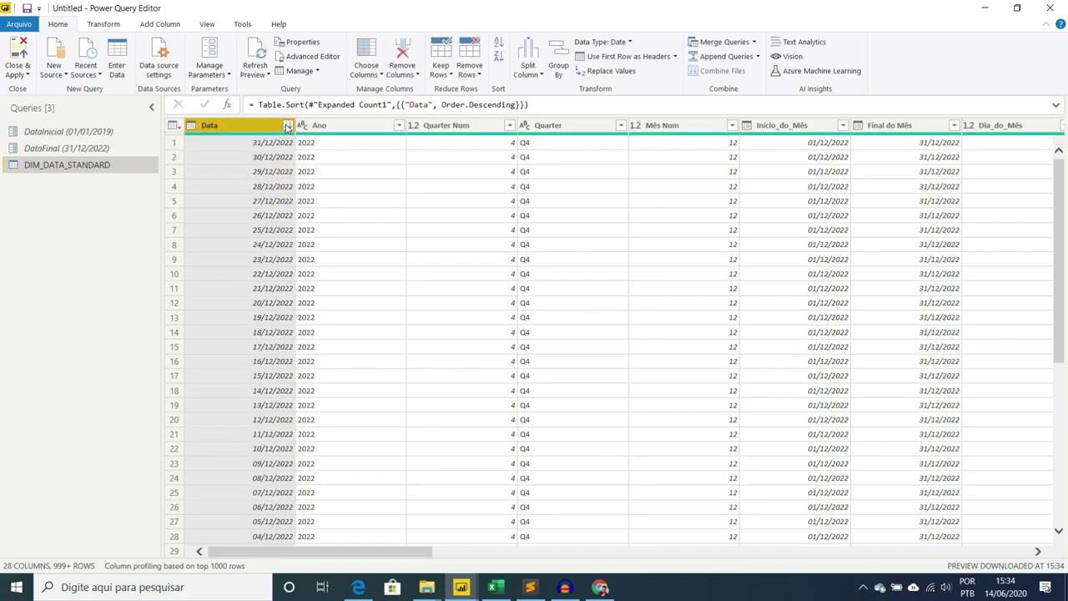
pyautogui.click(288, 126)
pyautogui.click(219, 143)
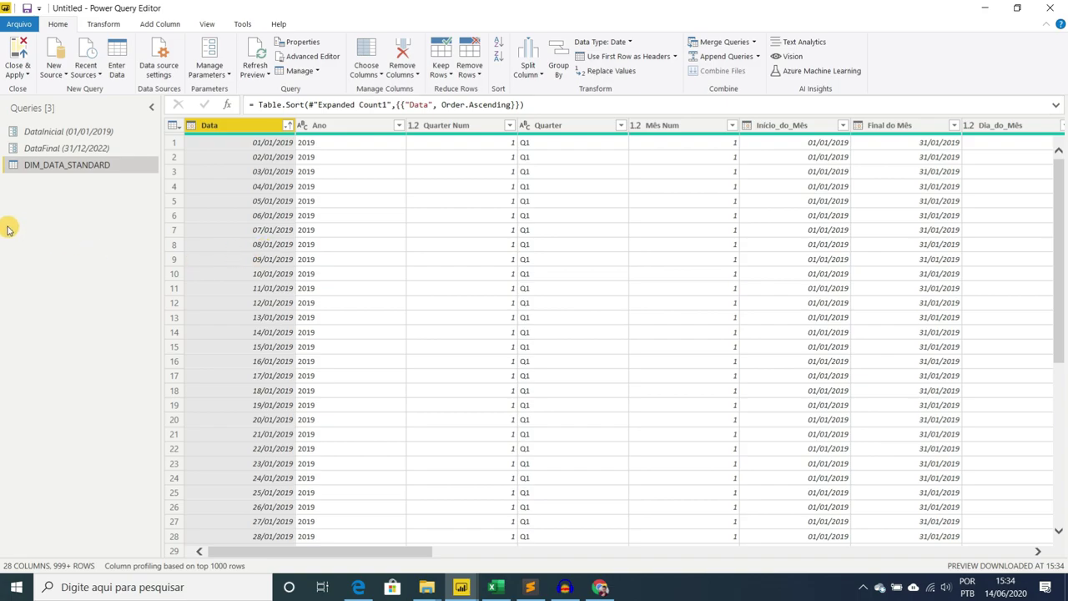
# Import the ft_orders table from the Northwind Excel workbook in the 9.DIM_DATA folder.
pyautogui.click(26, 75)
pyautogui.click(56, 74)
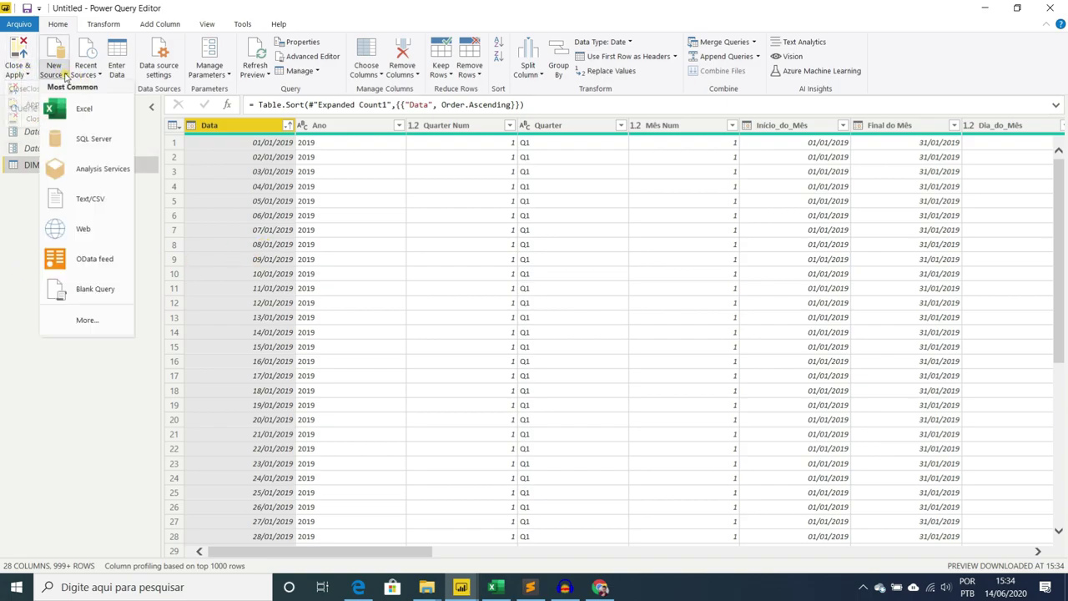
pyautogui.click(76, 111)
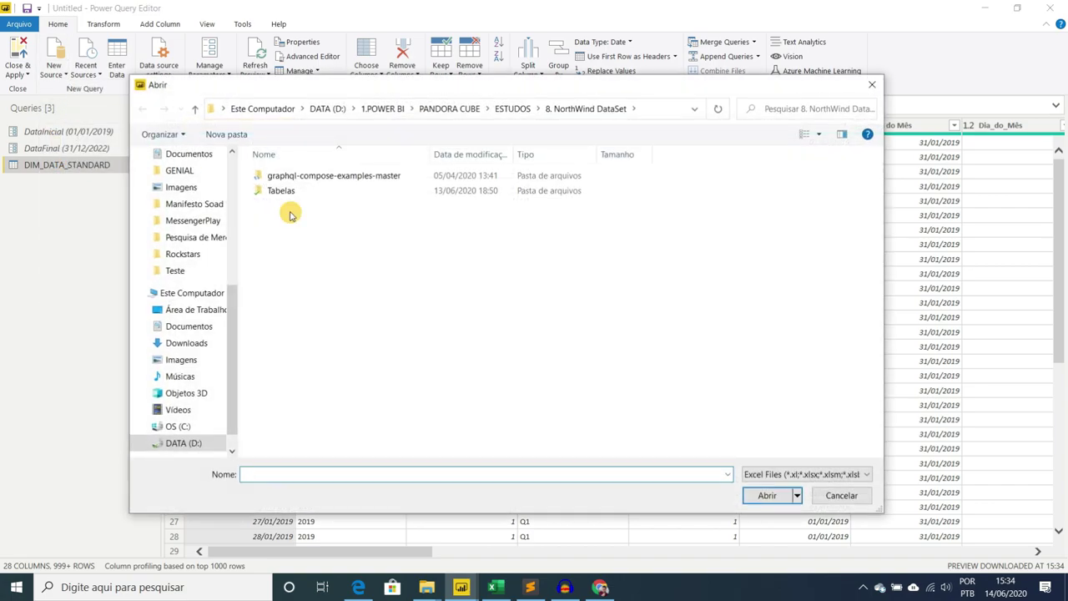
pyautogui.click(197, 110)
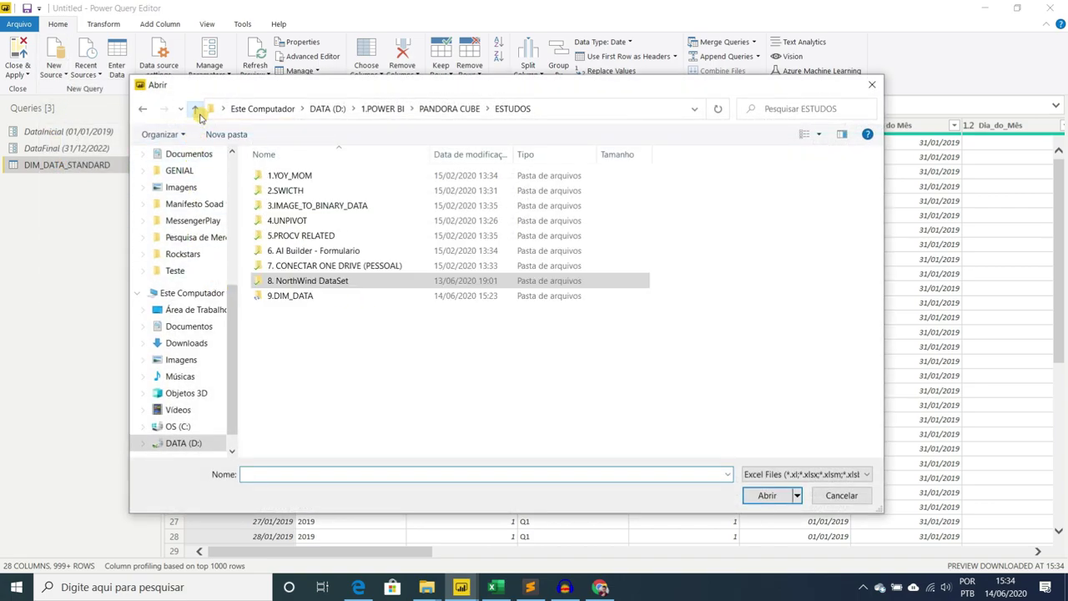
pyautogui.doubleClick(318, 297)
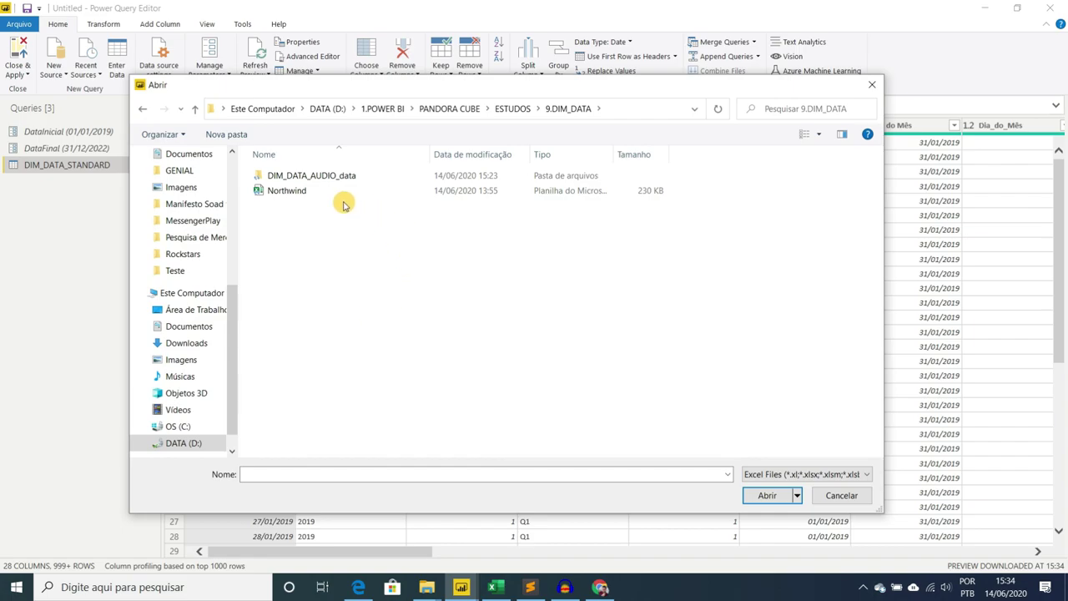
pyautogui.click(296, 191)
pyautogui.click(761, 496)
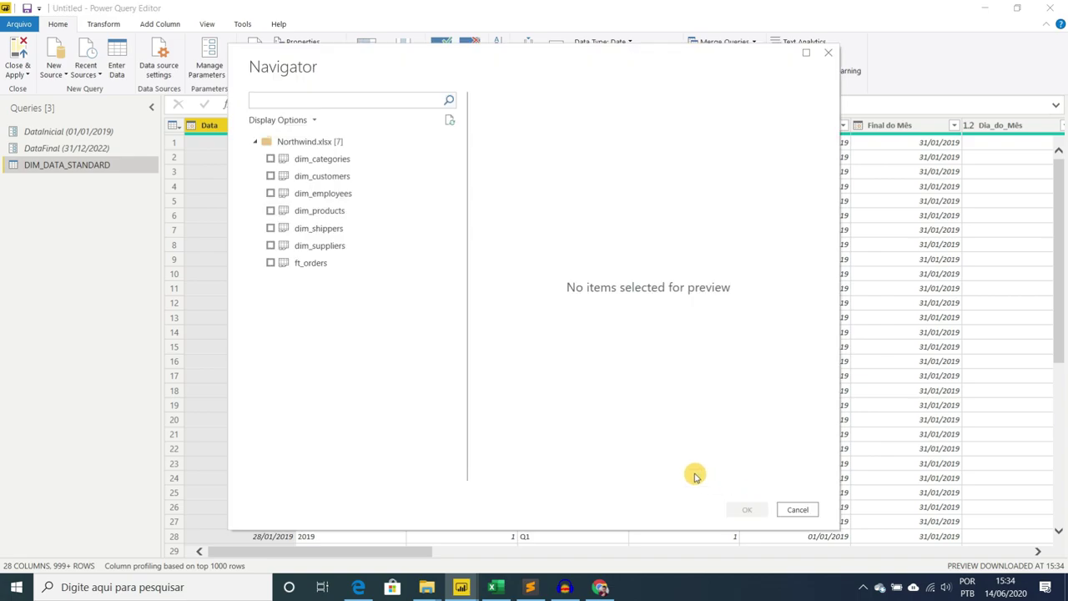
pyautogui.click(270, 262)
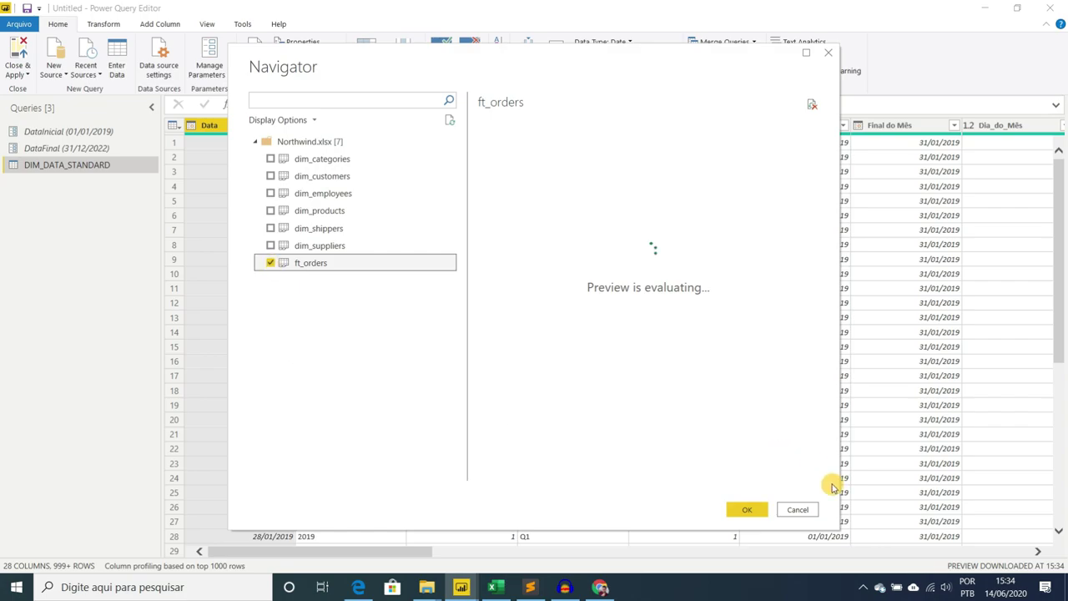
pyautogui.click(745, 509)
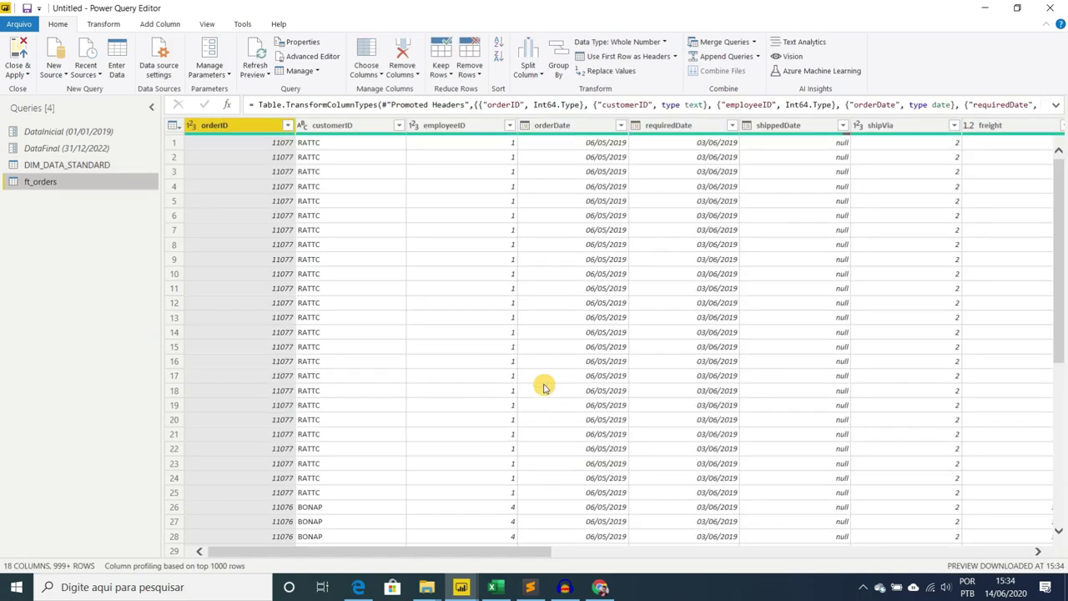
# Check the date range of ft_orders by sorting orderDate in both directions, leaving it in ascending order.
pyautogui.moveTo(463, 552); pyautogui.dragTo(294, 561)
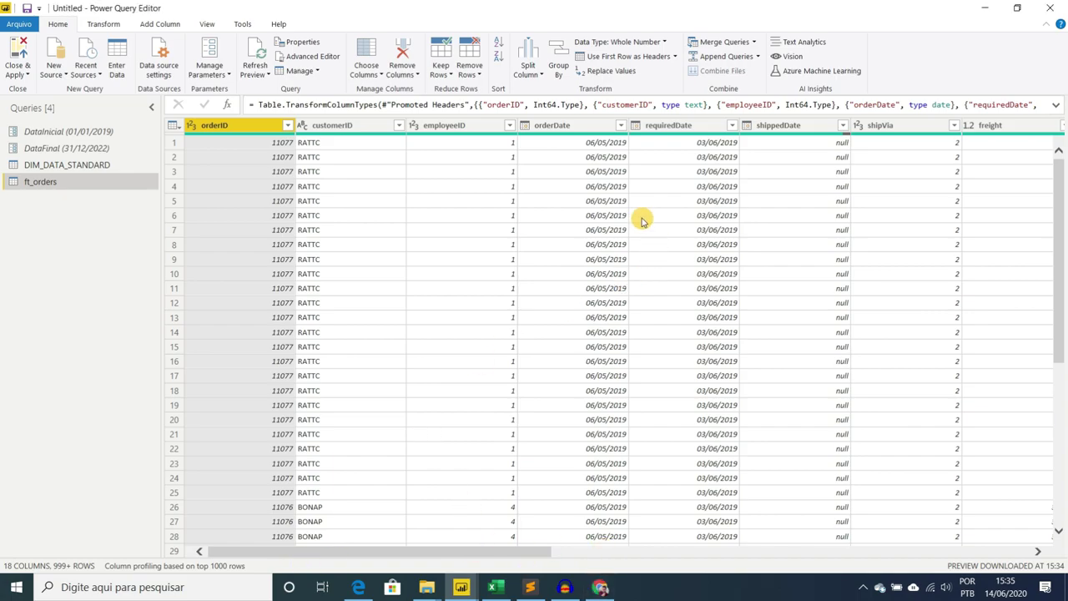
pyautogui.click(570, 125)
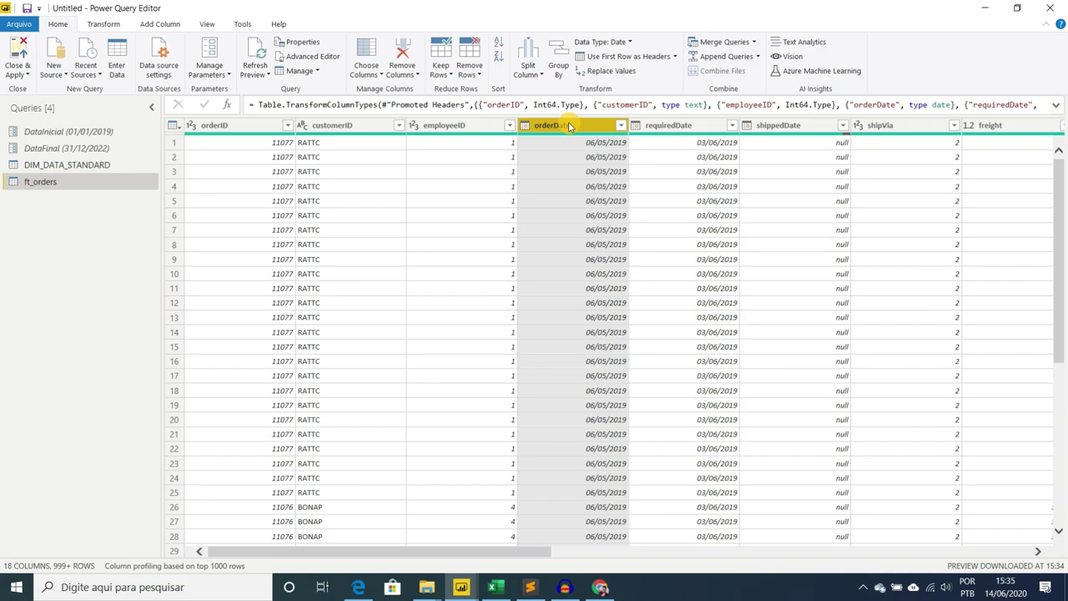
pyautogui.click(622, 125)
pyautogui.click(497, 143)
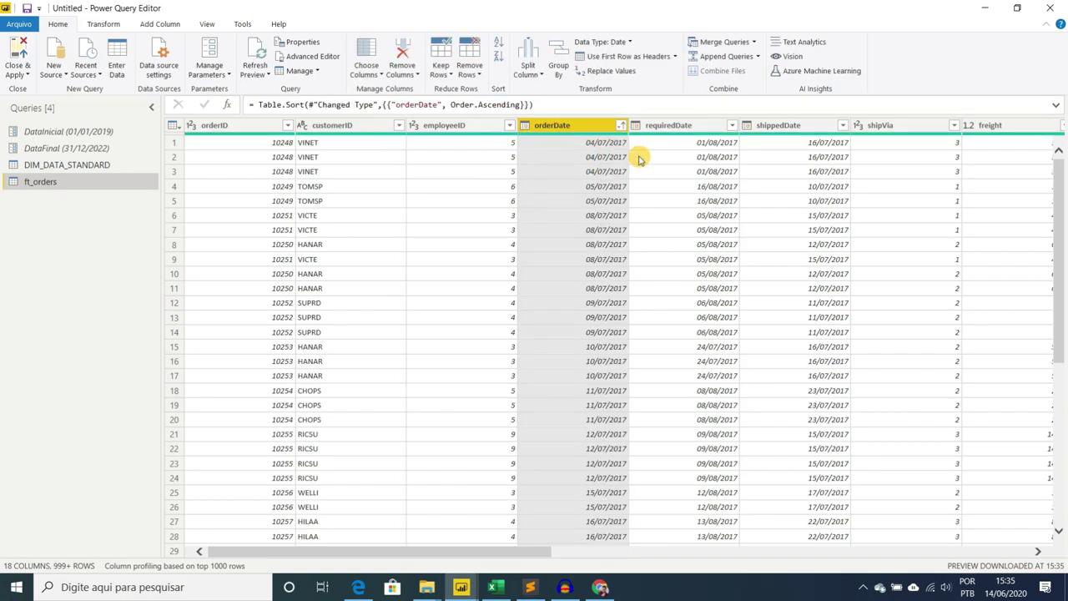
pyautogui.click(621, 125)
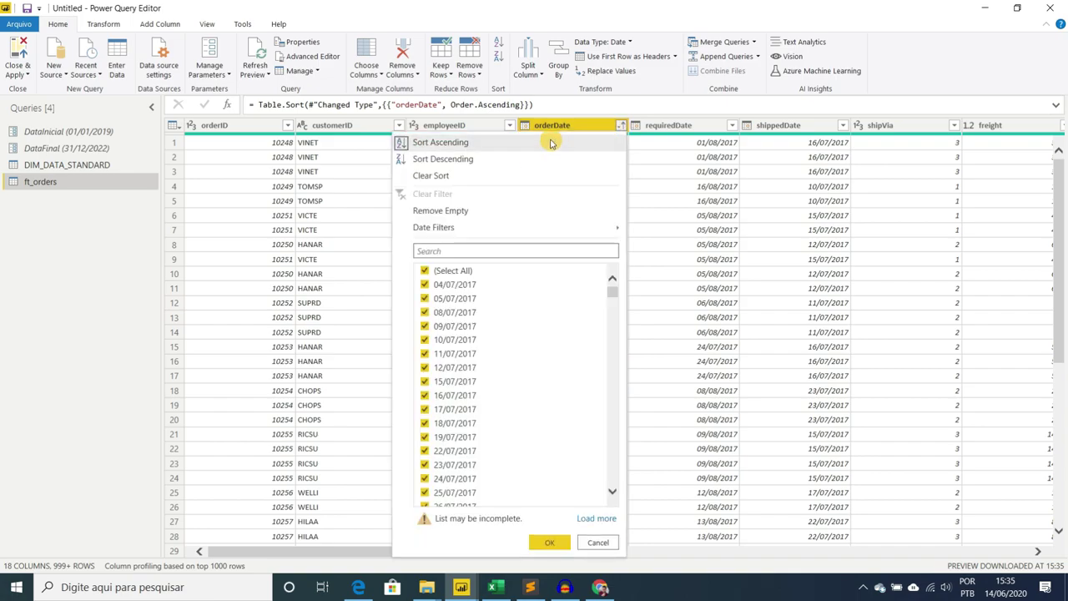
pyautogui.click(515, 159)
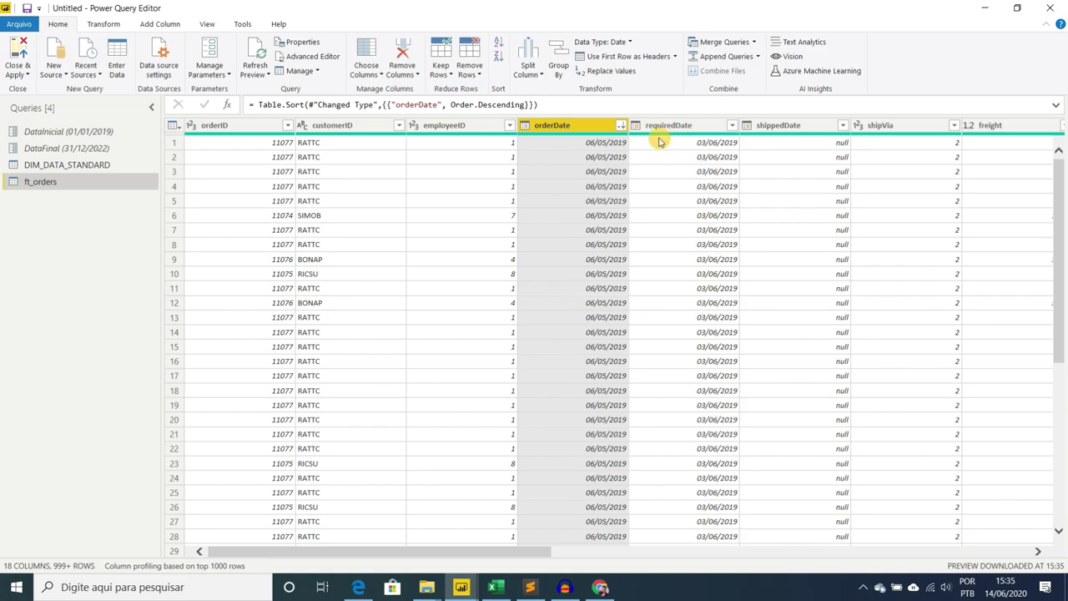
pyautogui.click(621, 125)
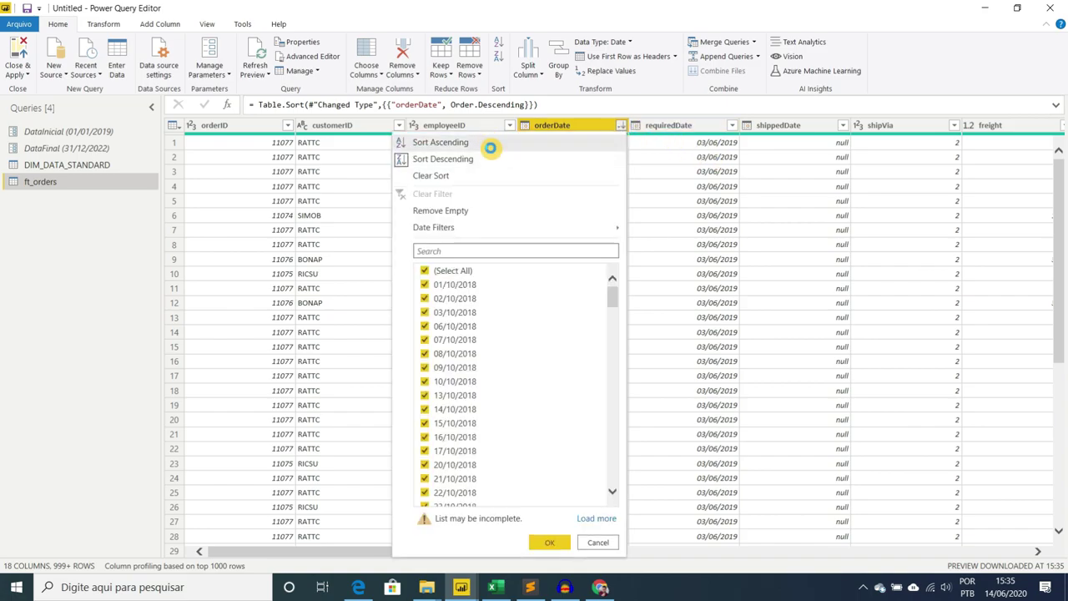
pyautogui.click(491, 144)
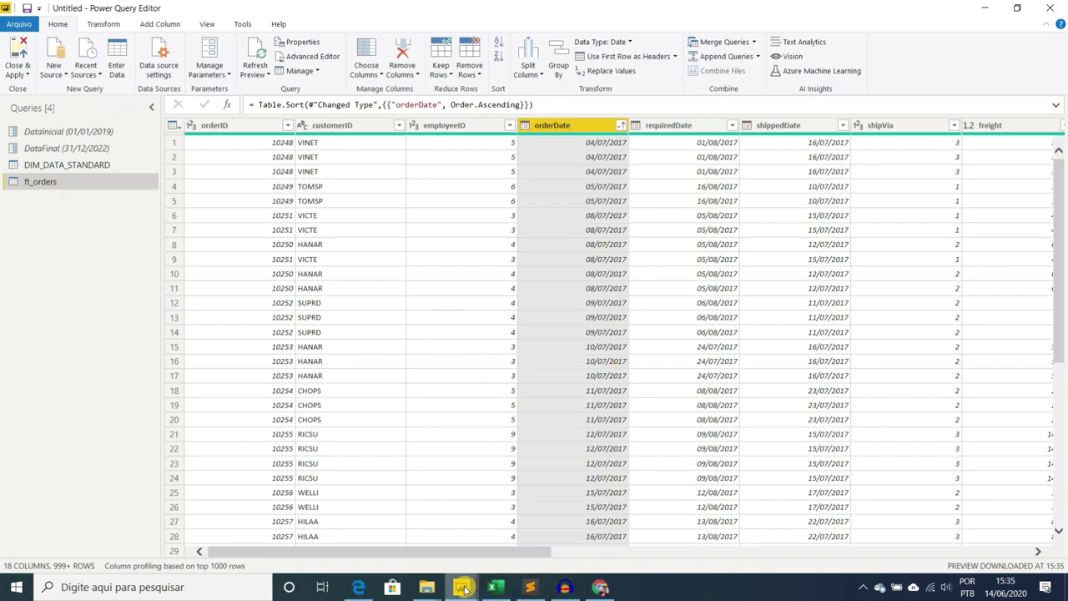
# Copy the opening code of DIM_DATA_CUSTOM, from let through the RenamedColumns line, from the DIM_DATA file's query editor.
pyautogui.moveTo(464, 589)
pyautogui.click(255, 523)
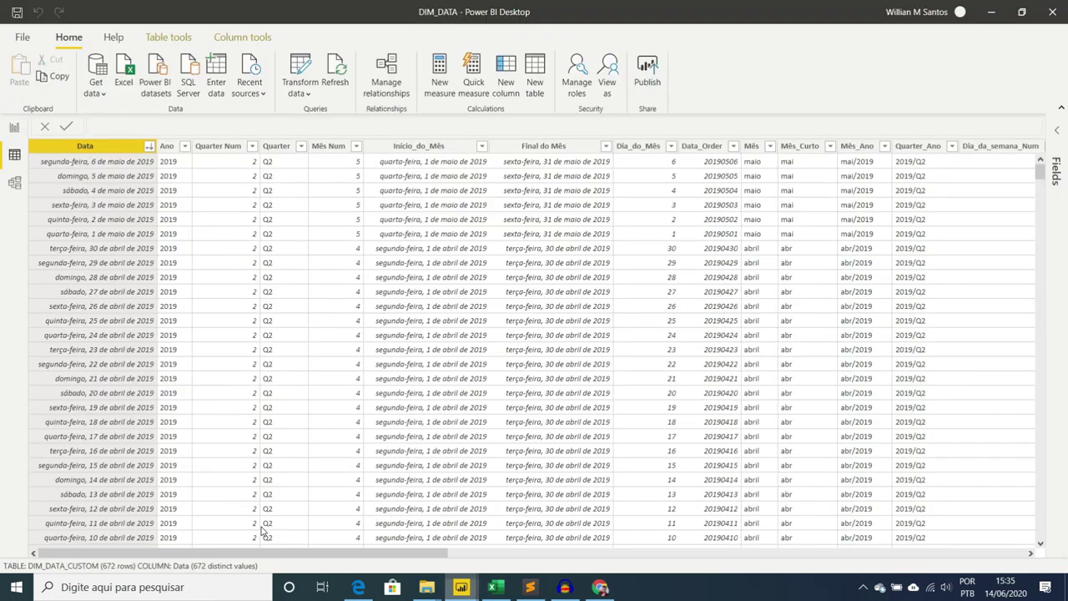
pyautogui.moveTo(451, 587)
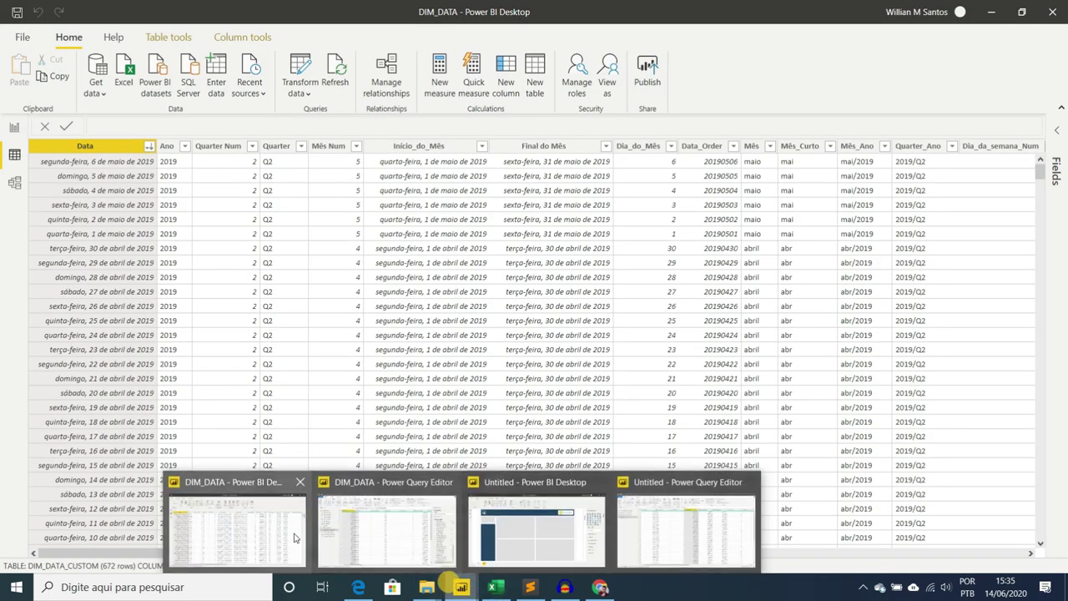
pyautogui.click(370, 527)
pyautogui.click(107, 300)
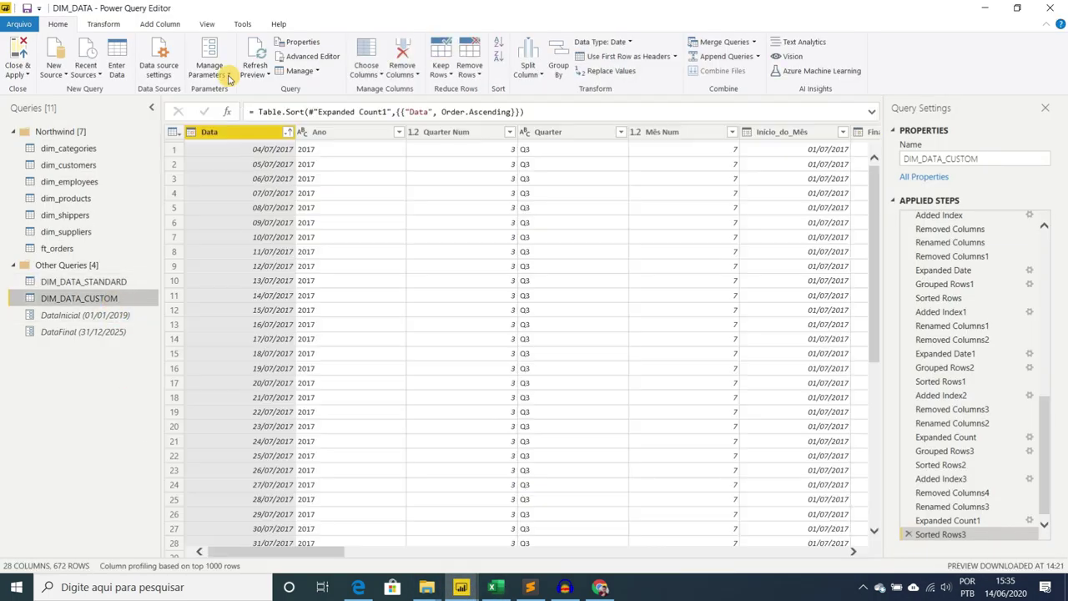
pyautogui.click(288, 57)
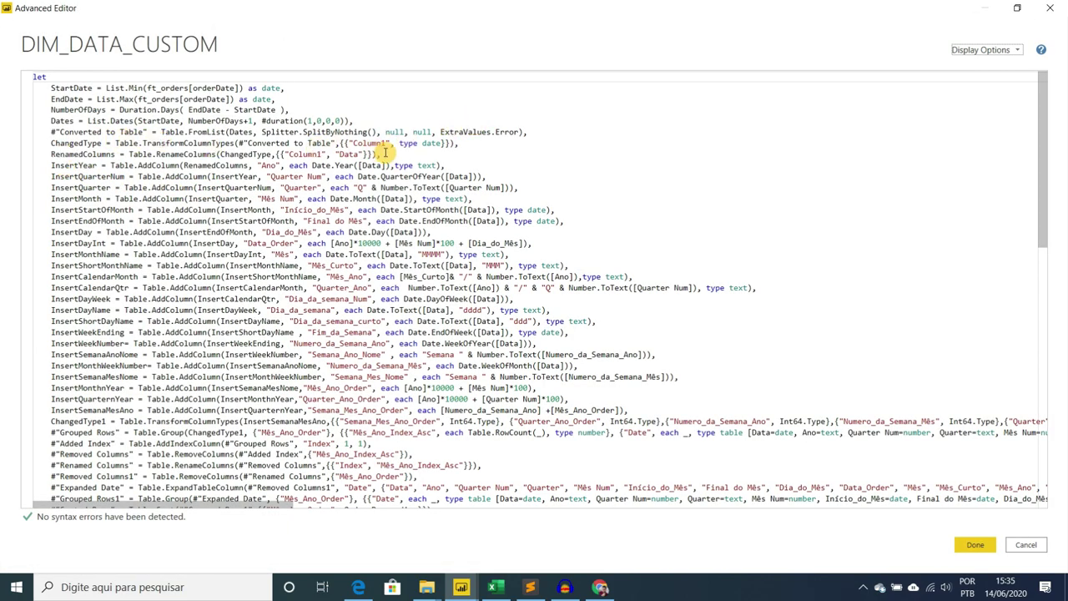
pyautogui.moveTo(381, 155); pyautogui.dragTo(36, 80)
pyautogui.hotkey('ctrl', 'c')
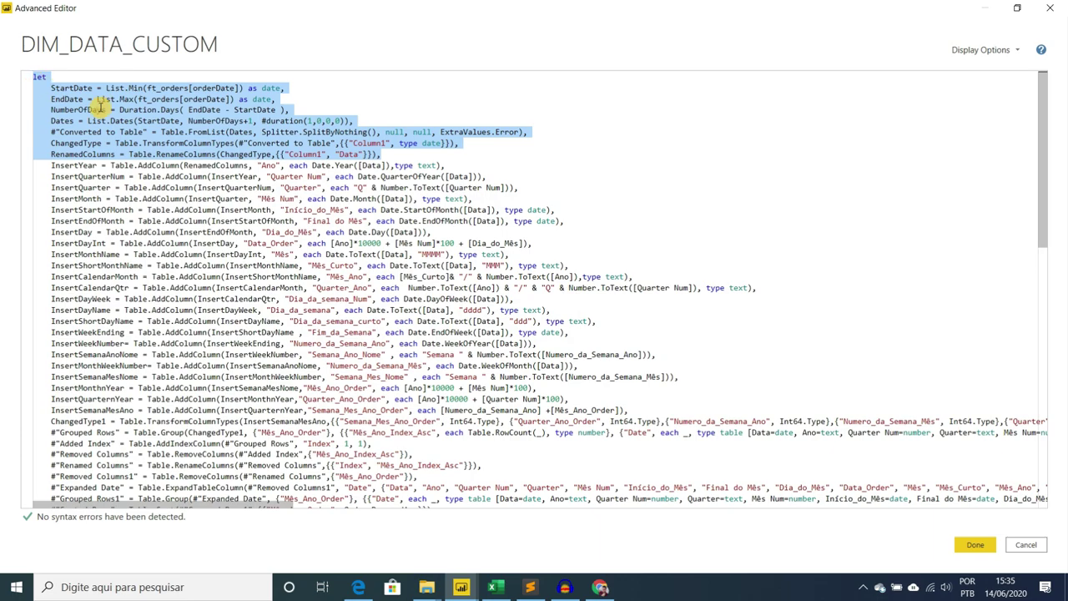
pyautogui.click(1027, 544)
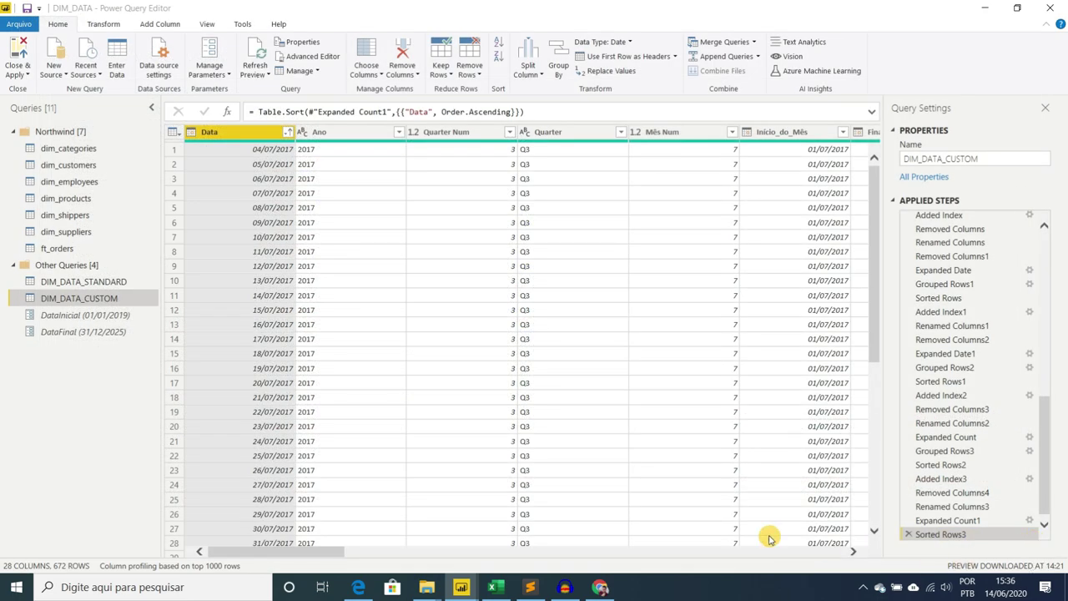
pyautogui.click(985, 7)
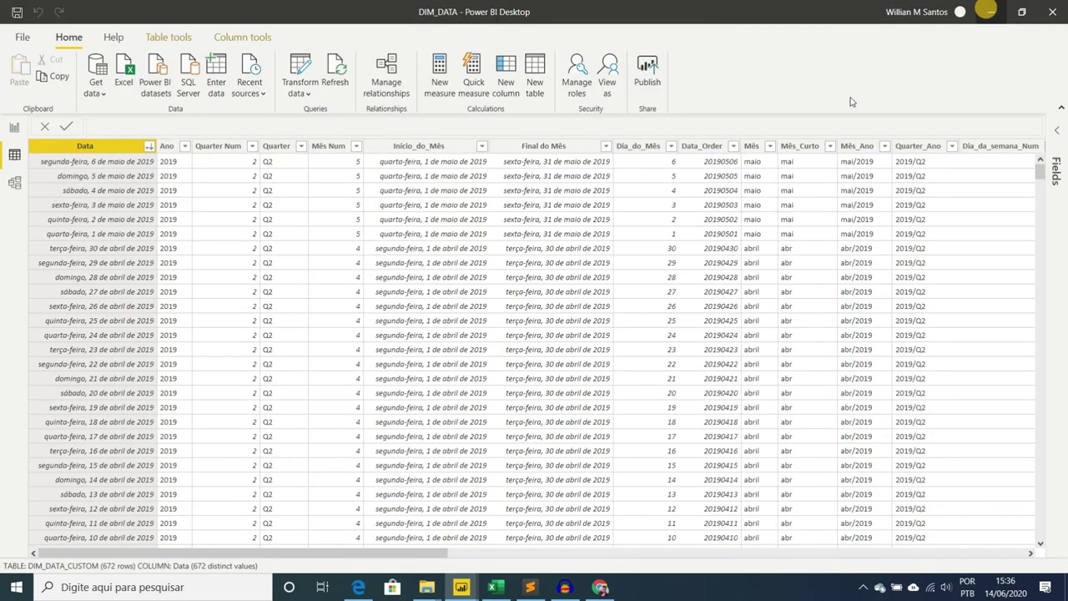
# Return to the Untitled file's Power Query Editor and create a blank query.
pyautogui.moveTo(464, 595)
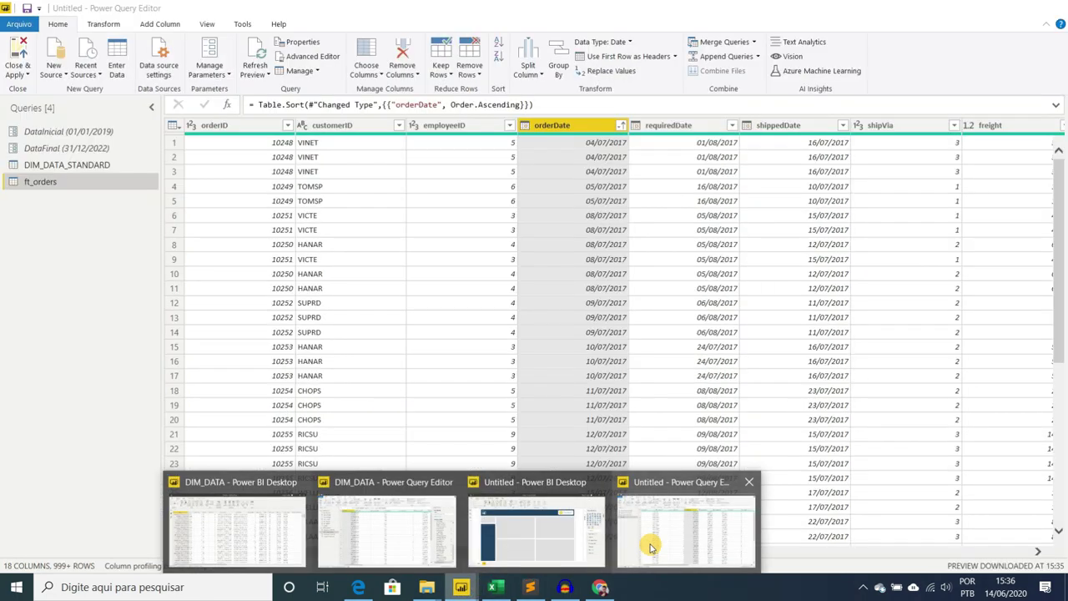
pyautogui.click(651, 544)
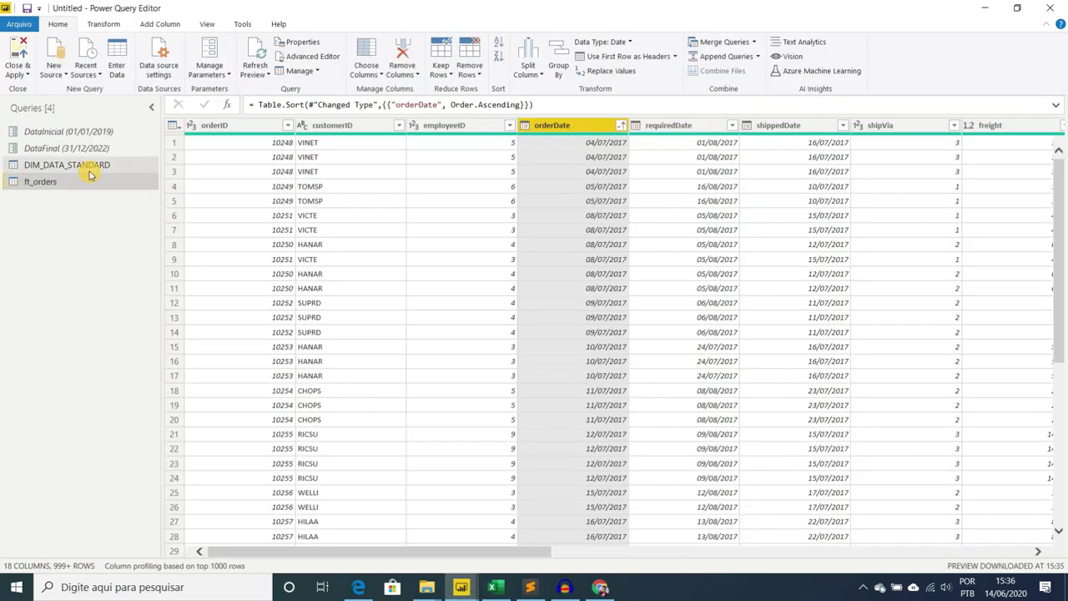
pyautogui.click(63, 79)
pyautogui.click(102, 287)
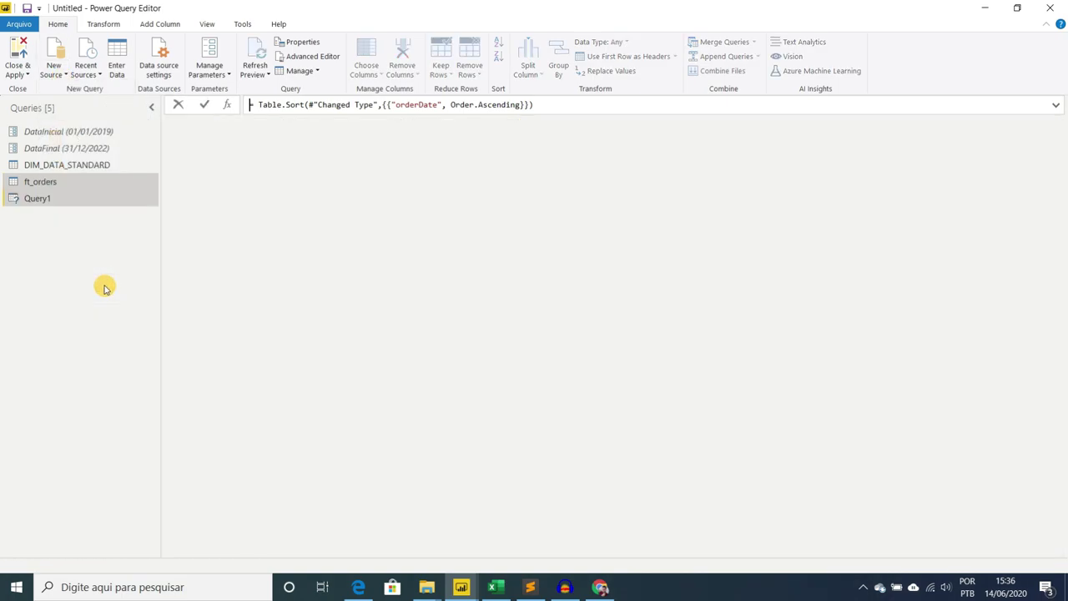
# Replace the blank query's code with the copied lines, removing the comma after RenamedColumns and adding an in line.
pyautogui.click(313, 56)
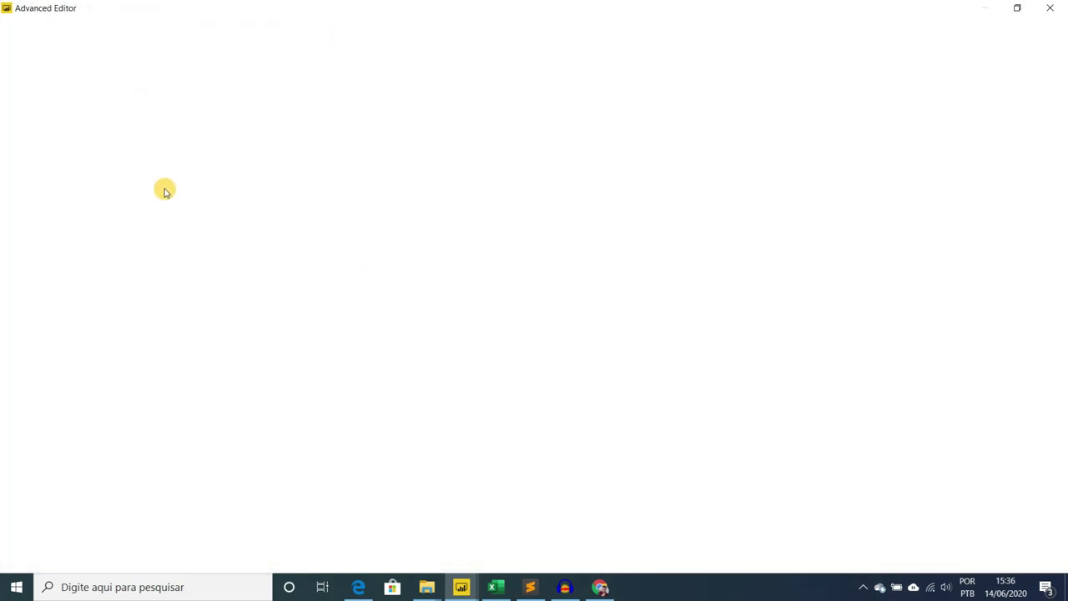
pyautogui.hotkey('ctrl', 'a')
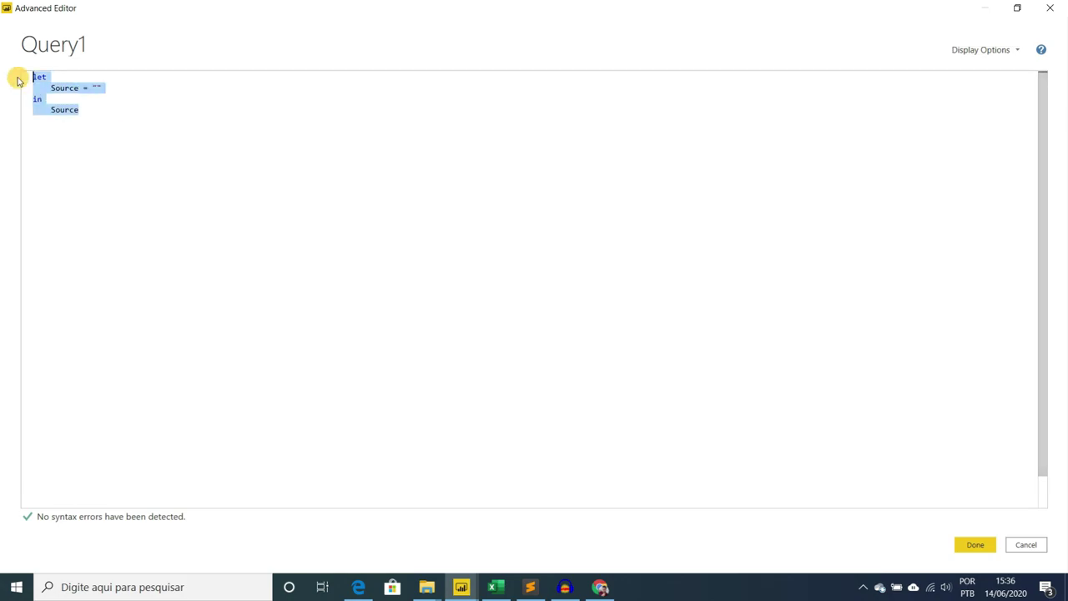
pyautogui.hotkey('ctrl', 'v')
pyautogui.press('BackSpace')
pyautogui.press('Return')
pyautogui.press('Return')
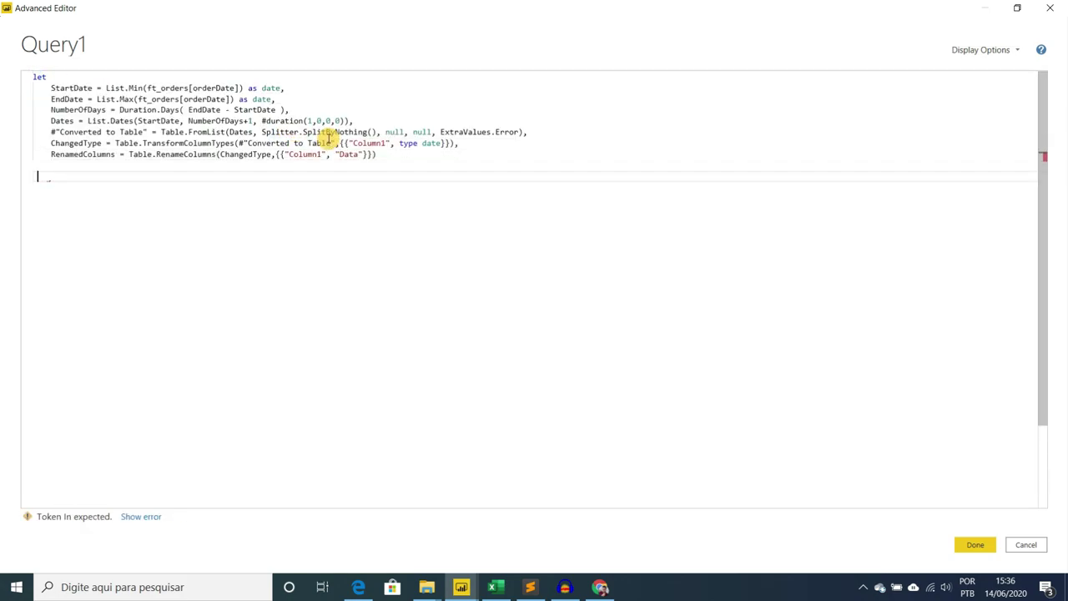
pyautogui.write('in')
pyautogui.press('Escape')
pyautogui.press('Return')
pyautogui.press('Return')
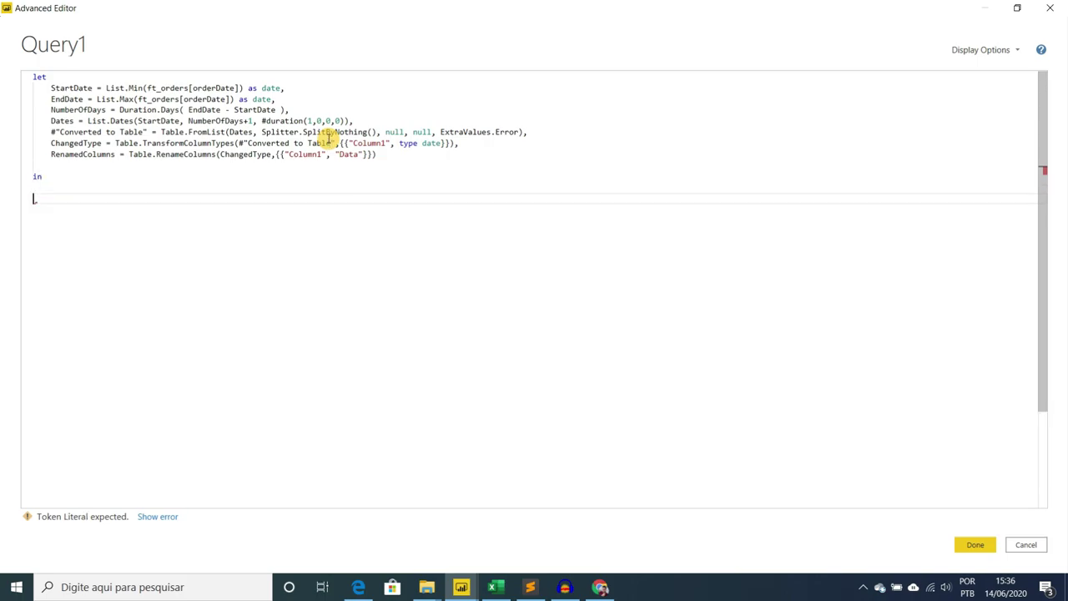
# Shrink the code window beside the query list and examine how StartDate and EndDate use List.Min and List.Max on ft_orders[orderDate].
pyautogui.click(1018, 8)
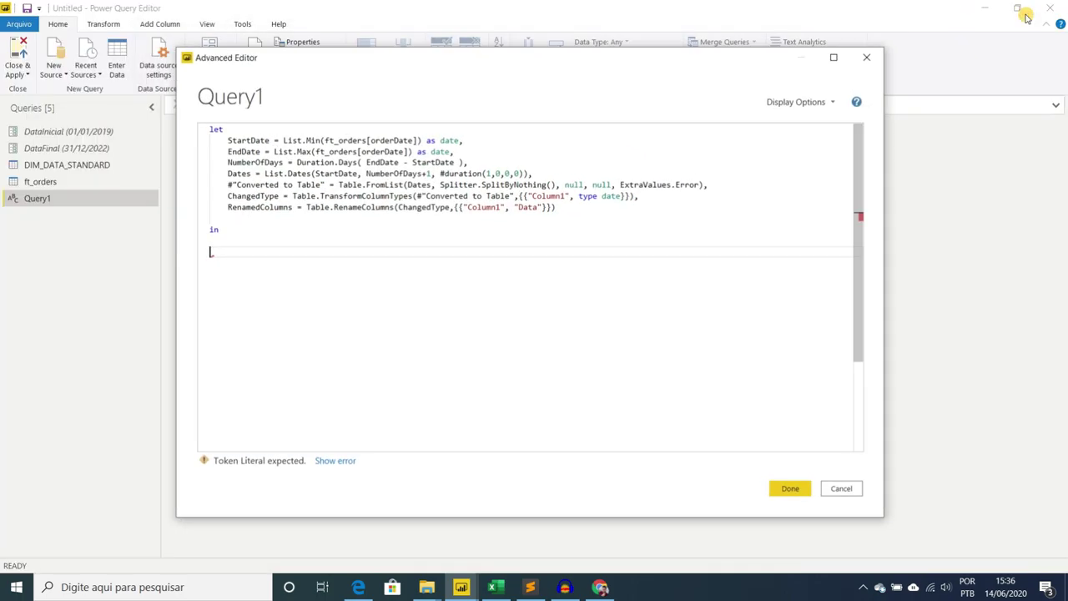
pyautogui.moveTo(885, 517); pyautogui.dragTo(974, 523)
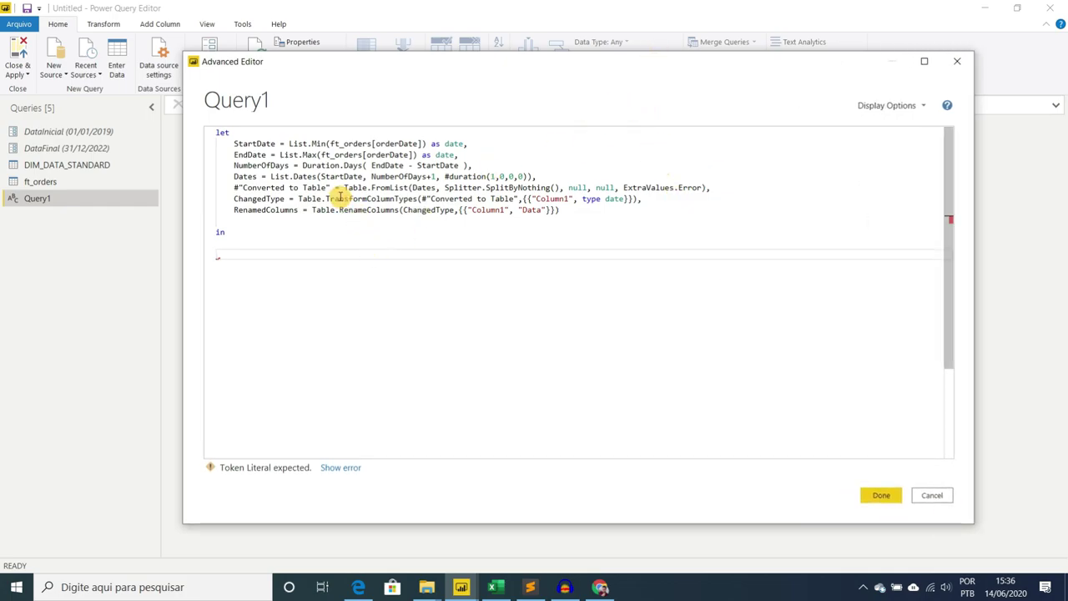
pyautogui.doubleClick(259, 139)
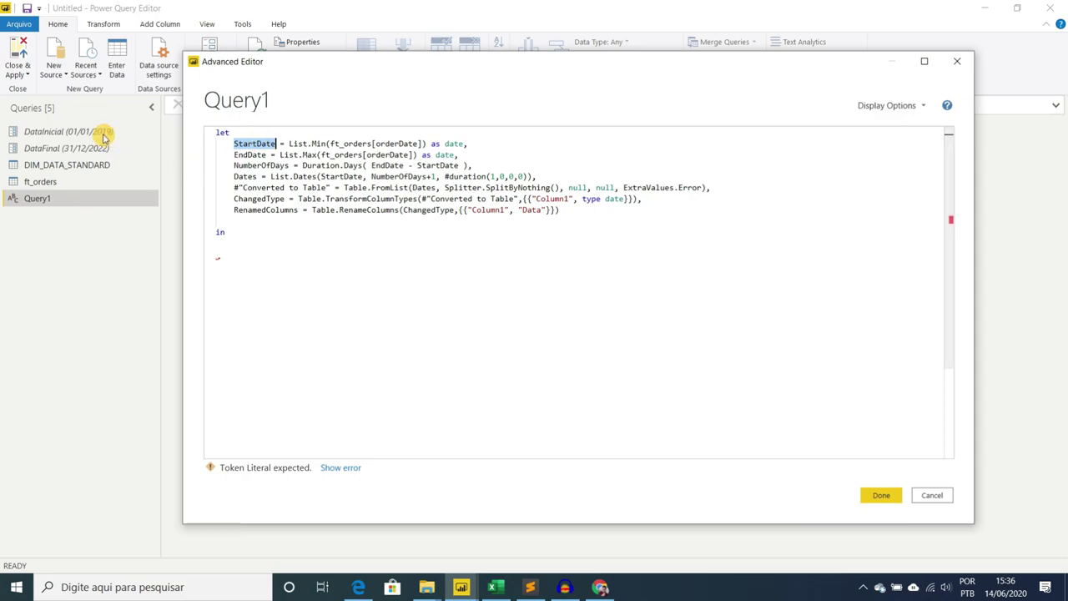
pyautogui.doubleClick(250, 154)
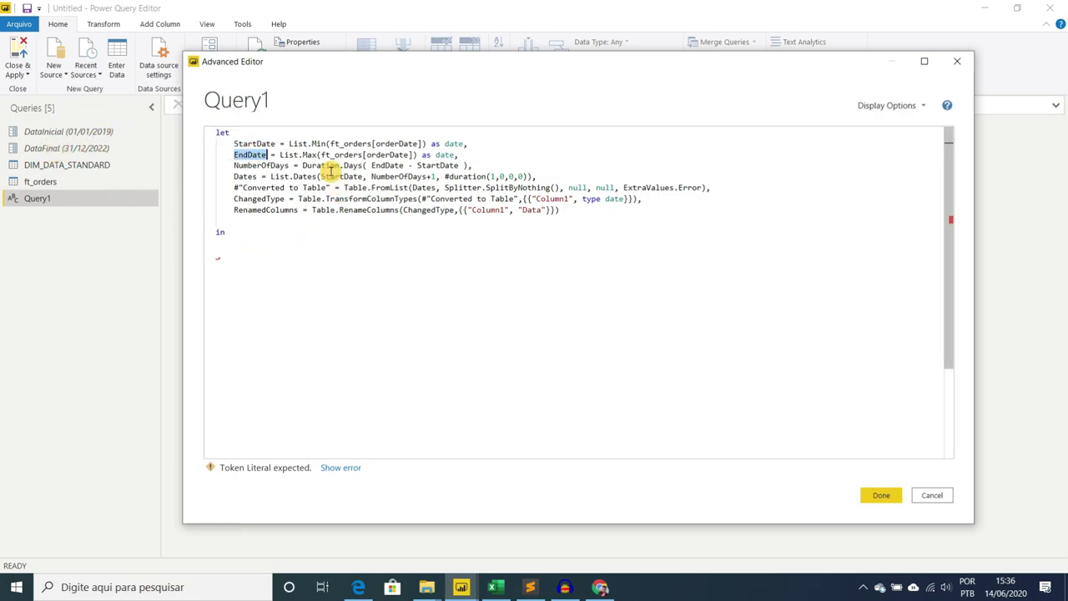
pyautogui.click(294, 143)
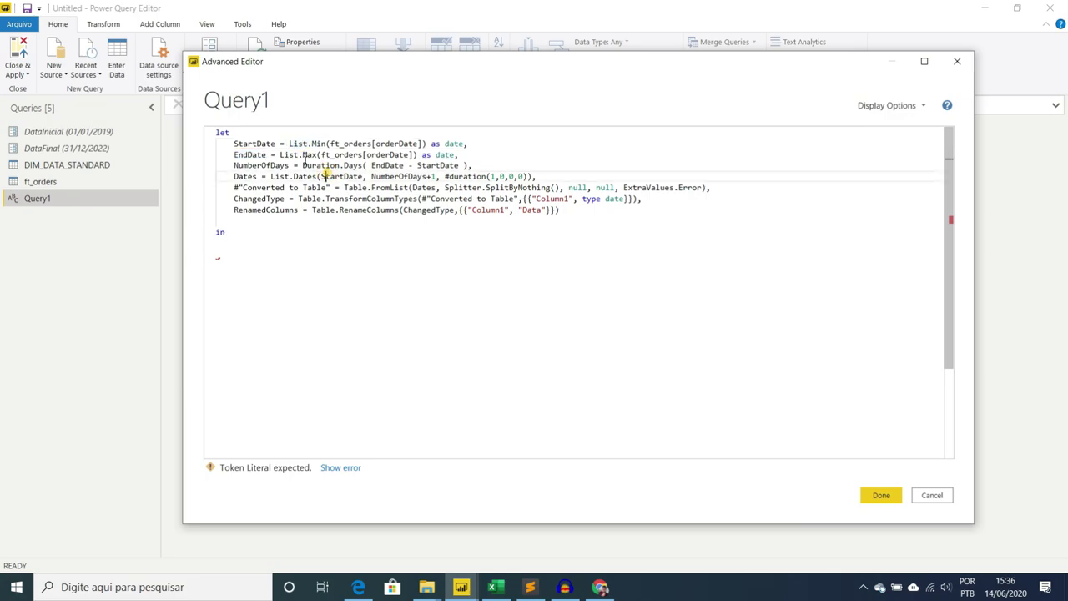
pyautogui.moveTo(289, 143); pyautogui.dragTo(321, 144)
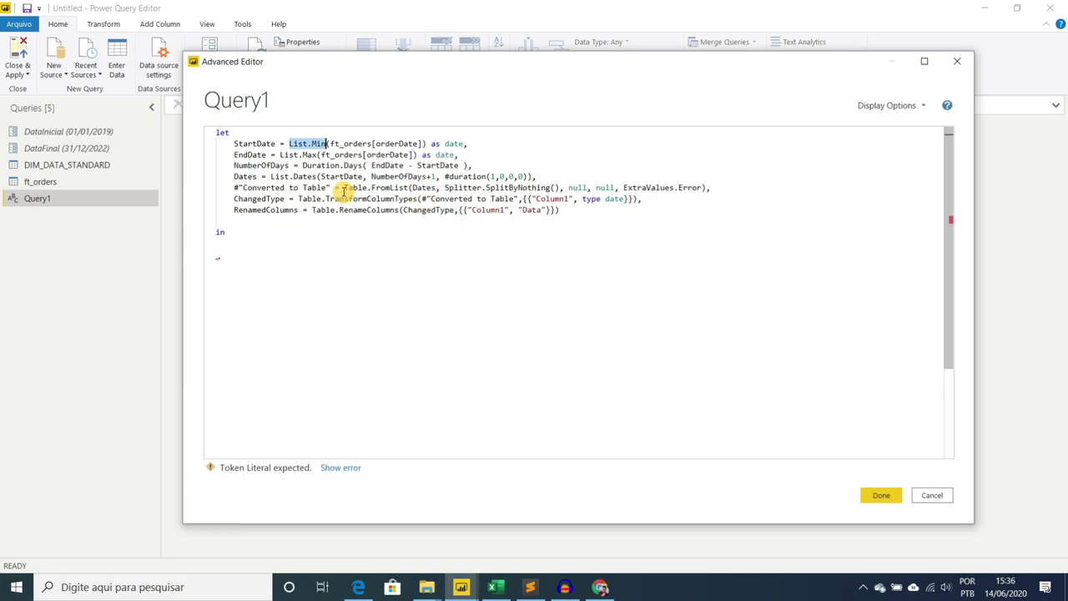
pyautogui.doubleClick(352, 144)
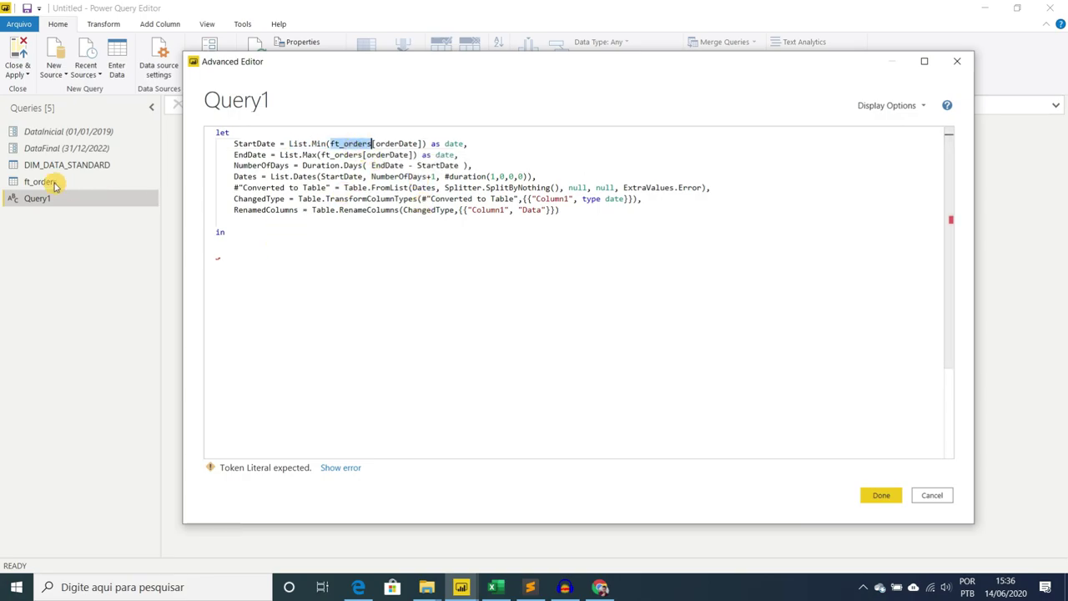
pyautogui.doubleClick(397, 144)
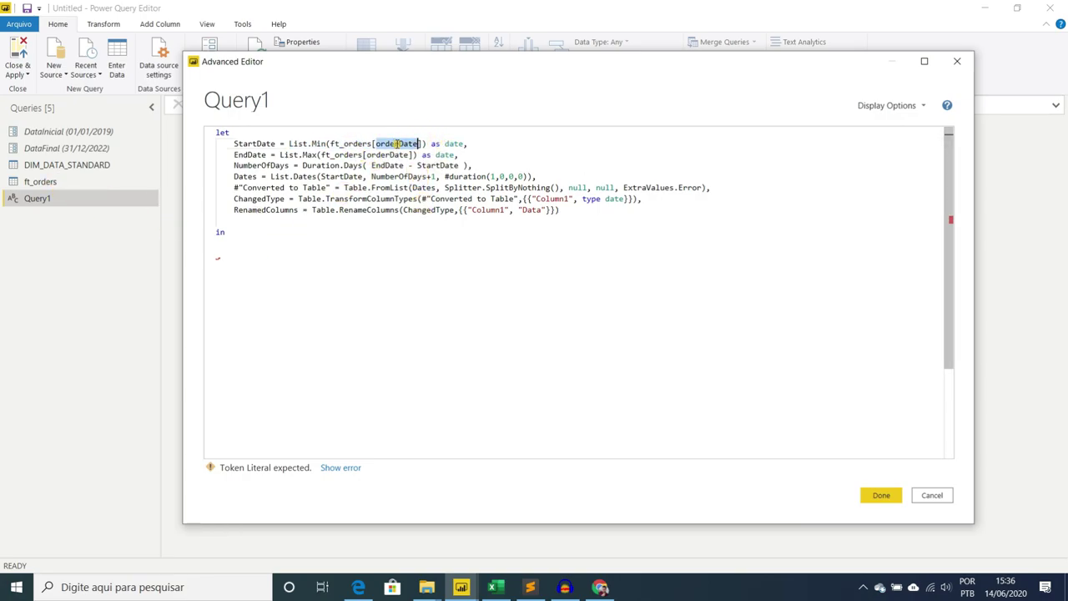
pyautogui.click(474, 143)
pyautogui.click(253, 155)
pyautogui.doubleClick(309, 154)
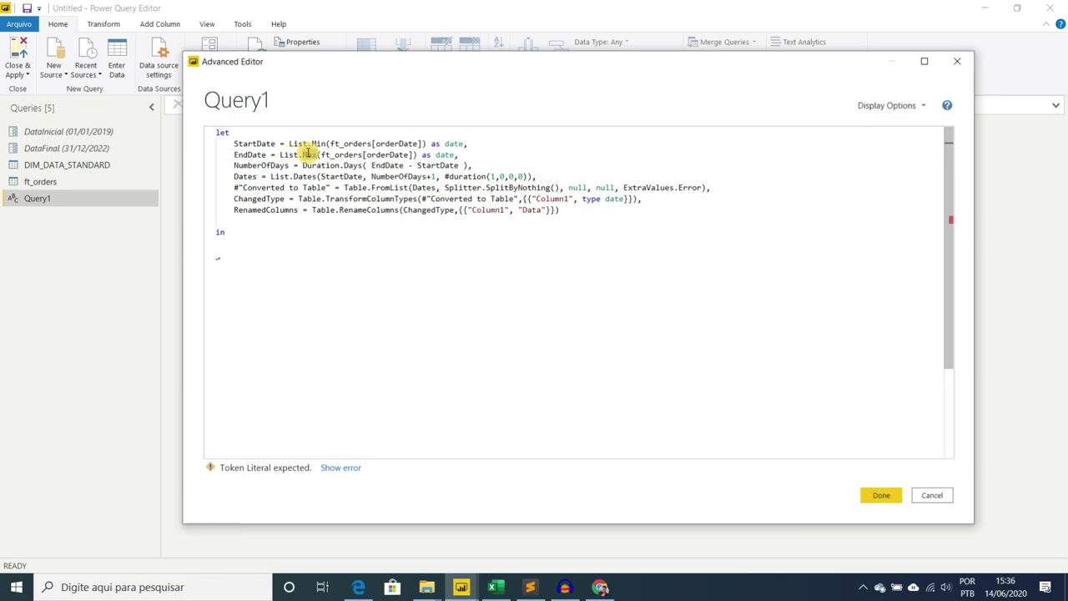
pyautogui.moveTo(353, 151)
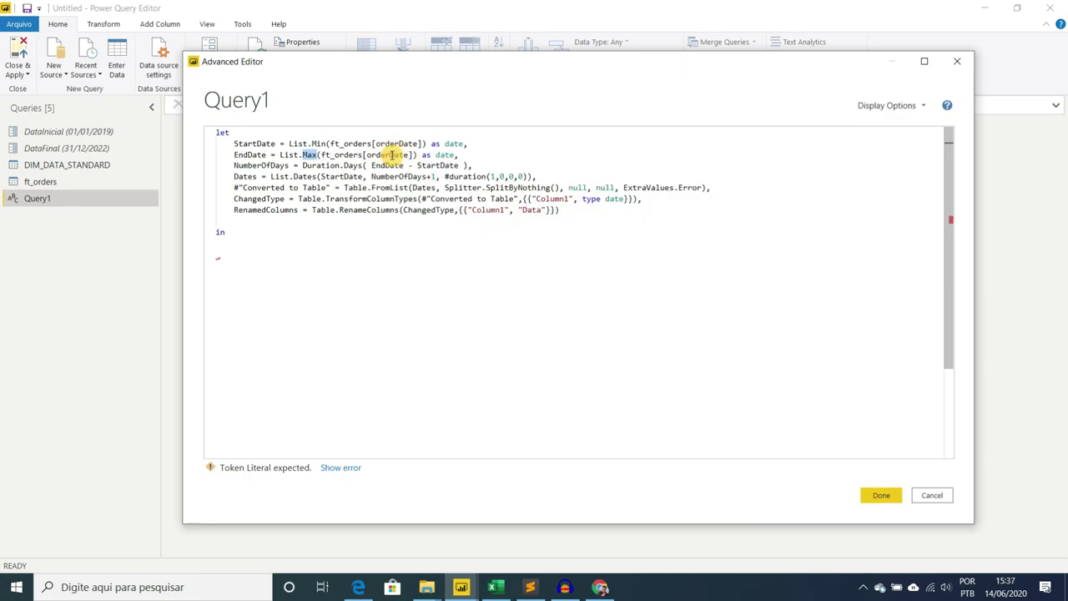
pyautogui.doubleClick(345, 154)
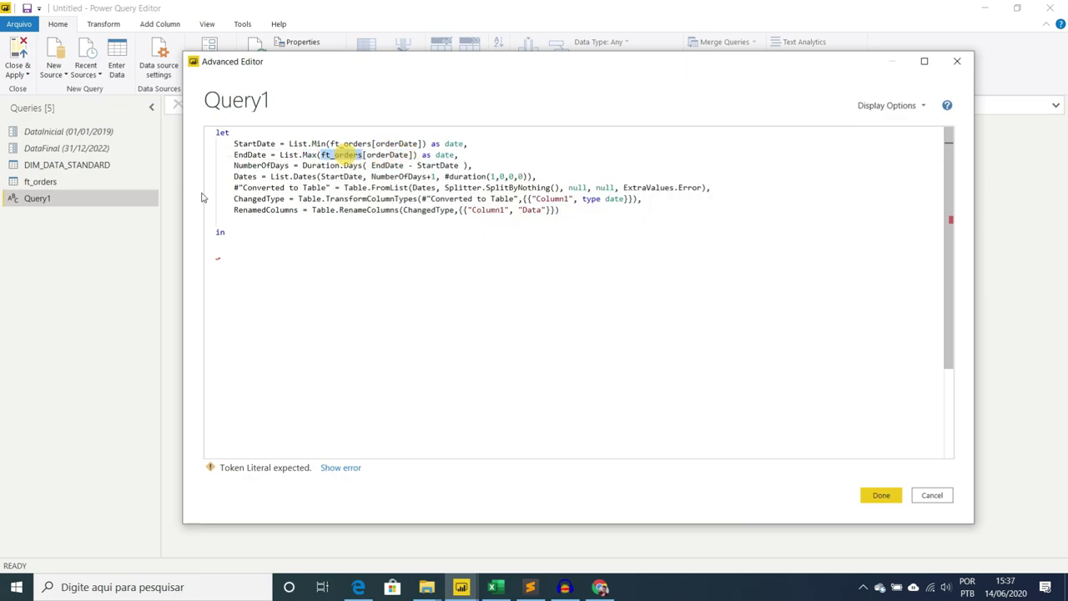
pyautogui.click(386, 155)
pyautogui.doubleClick(387, 155)
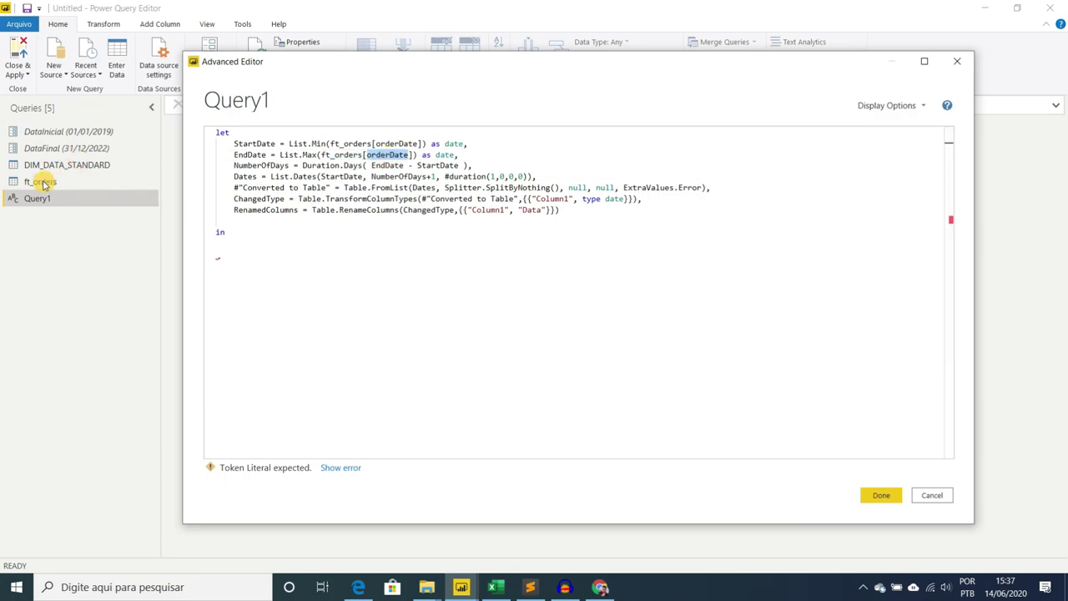
pyautogui.click(459, 155)
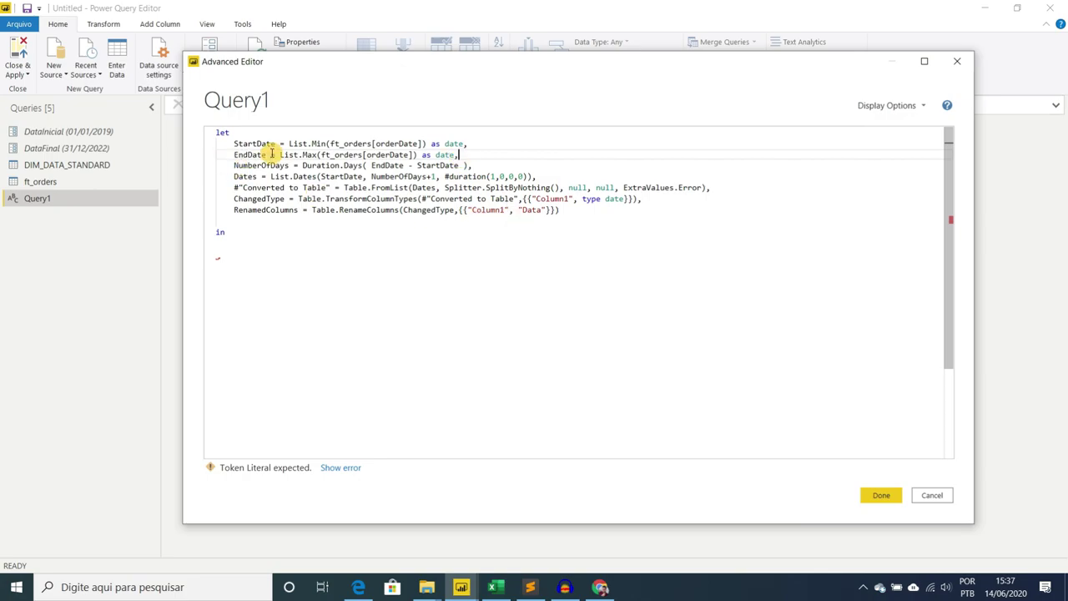
# Complete the code with an indented RenamedColumns as the in result, and apply it to the query.
pyautogui.click(230, 232)
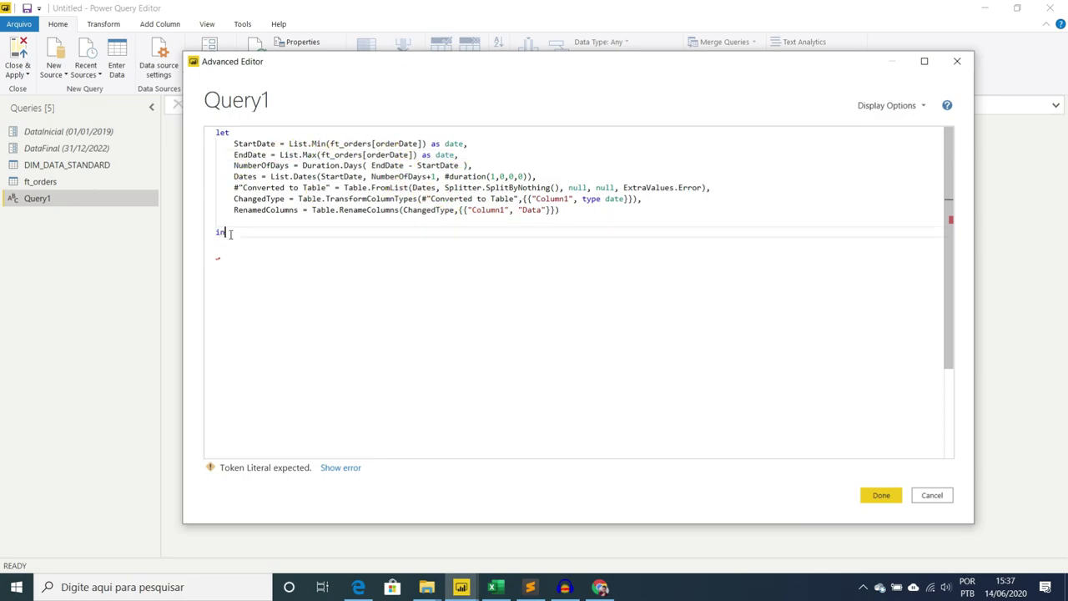
pyautogui.press('Return')
pyautogui.press('Return')
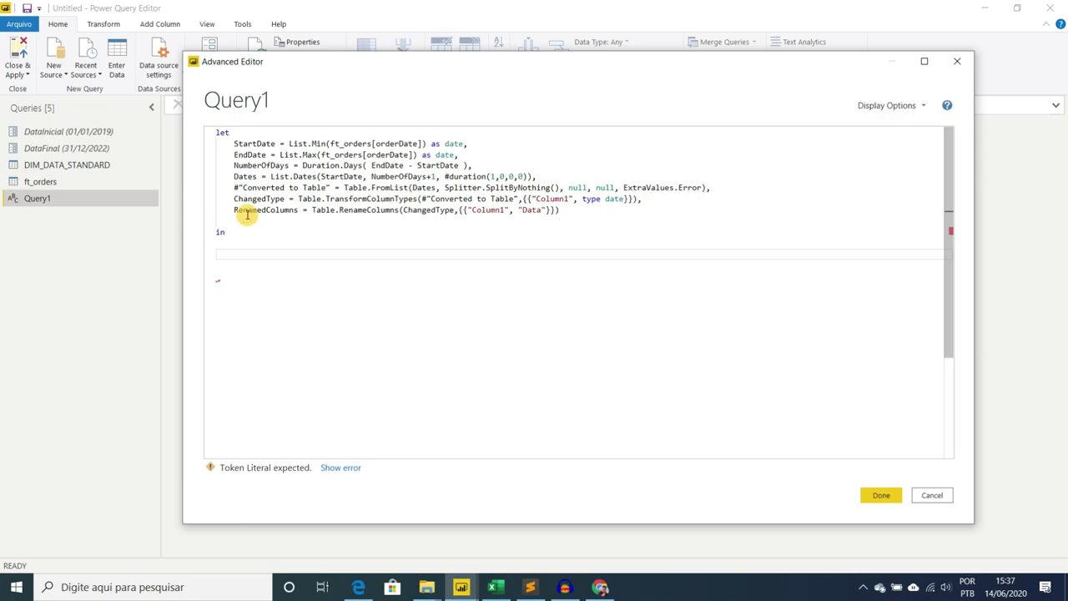
pyautogui.doubleClick(261, 210)
pyautogui.hotkey('ctrl', 'c')
pyautogui.click(226, 243)
pyautogui.hotkey('ctrl', 'v')
pyautogui.click(275, 232)
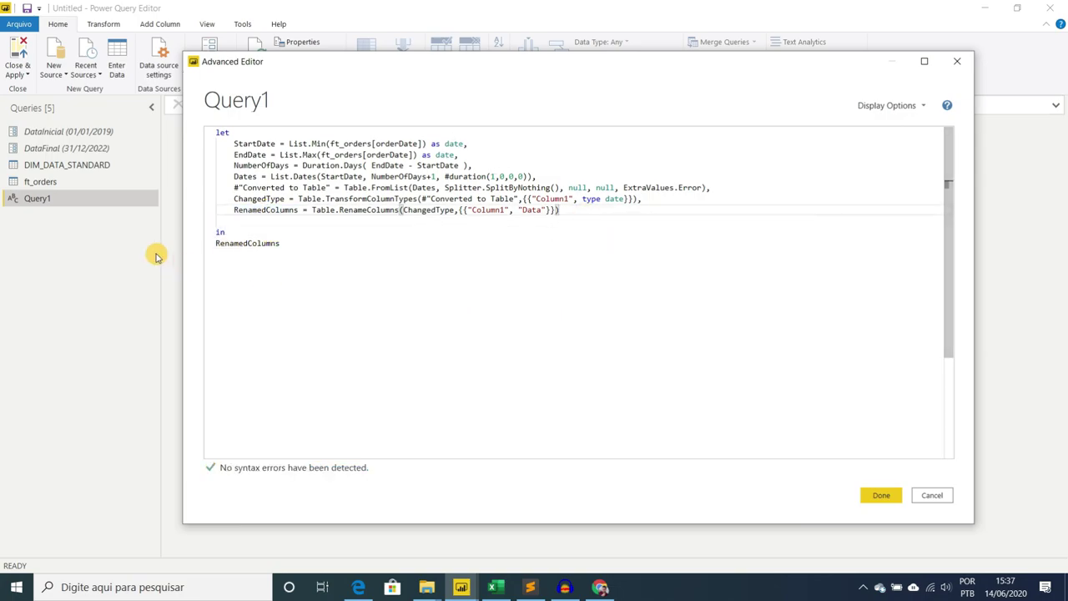
pyautogui.click(215, 243)
pyautogui.press('Return')
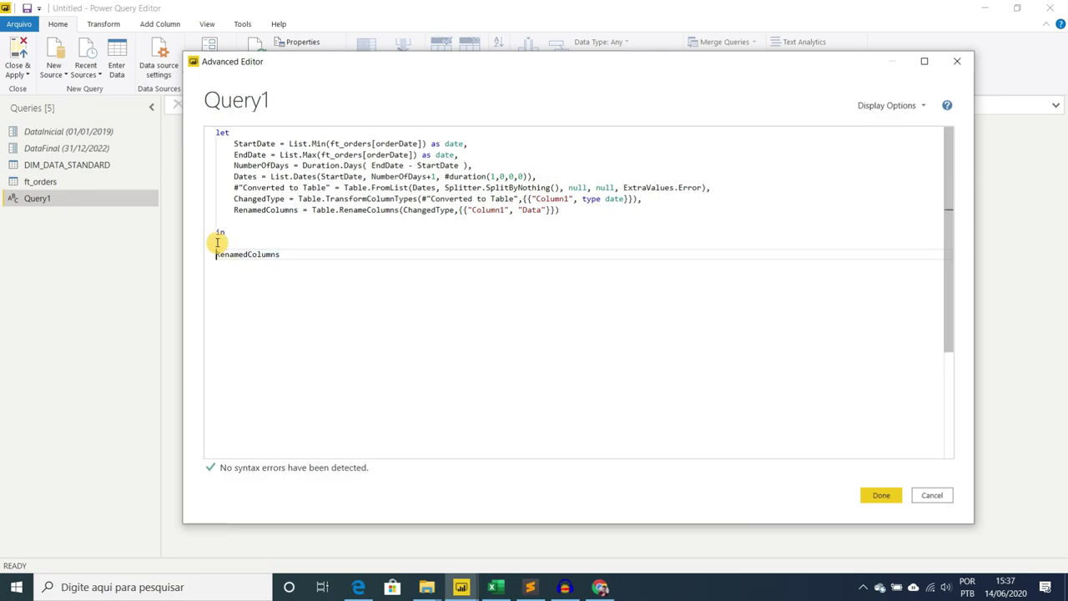
pyautogui.press('Tab')
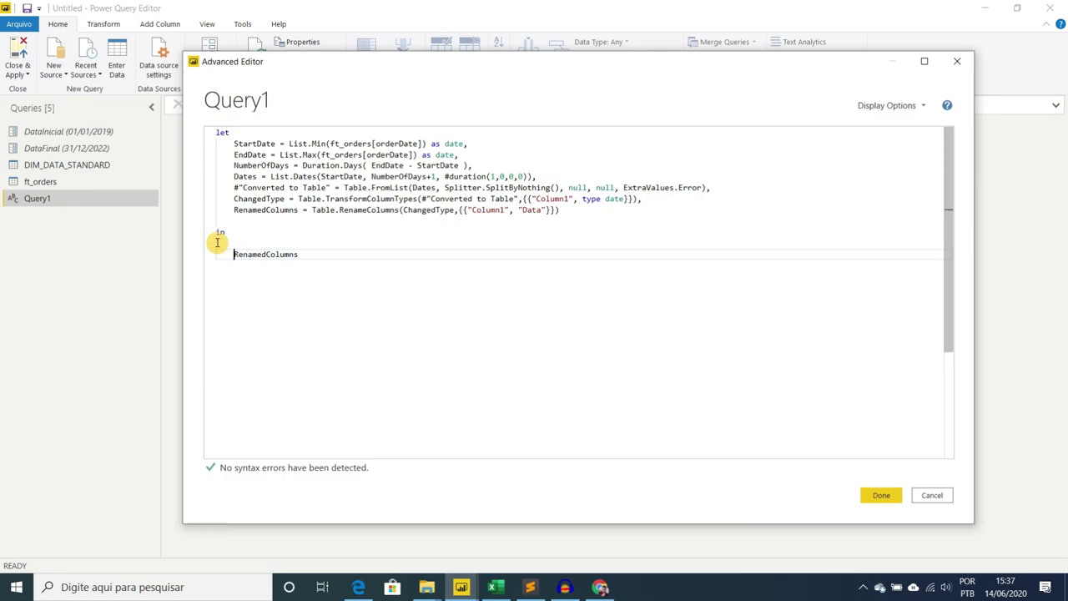
pyautogui.click(880, 501)
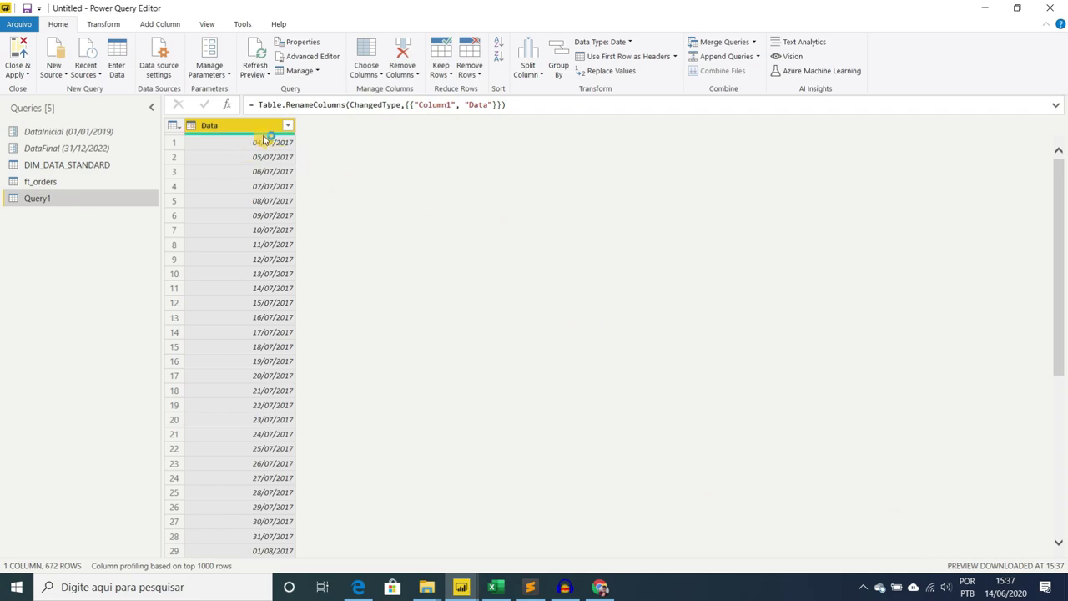
# Sort the new query's Data column descending to check its last date.
pyautogui.click(288, 125)
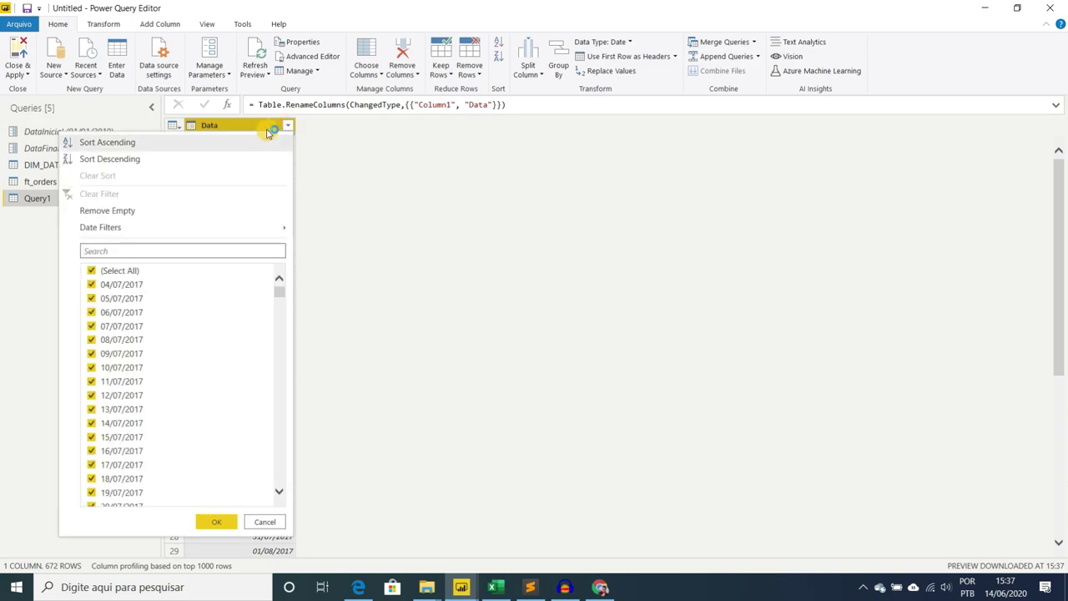
pyautogui.click(166, 158)
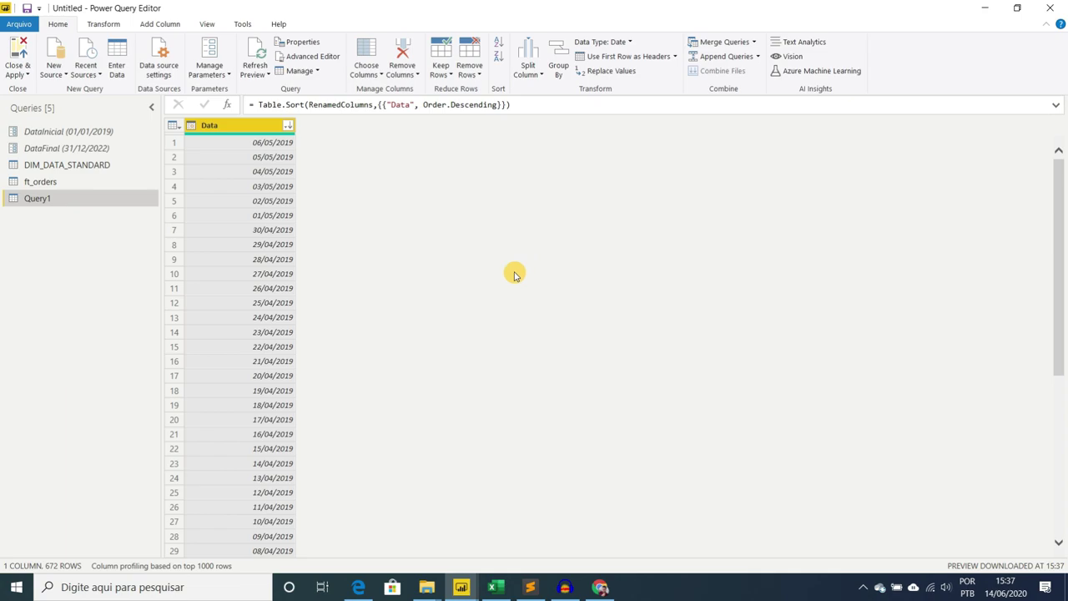
# Switch to the Northwind workbook in Excel and, on the ft_orders sheet, add filters and sort orderDate from oldest to newest.
pyautogui.click(495, 588)
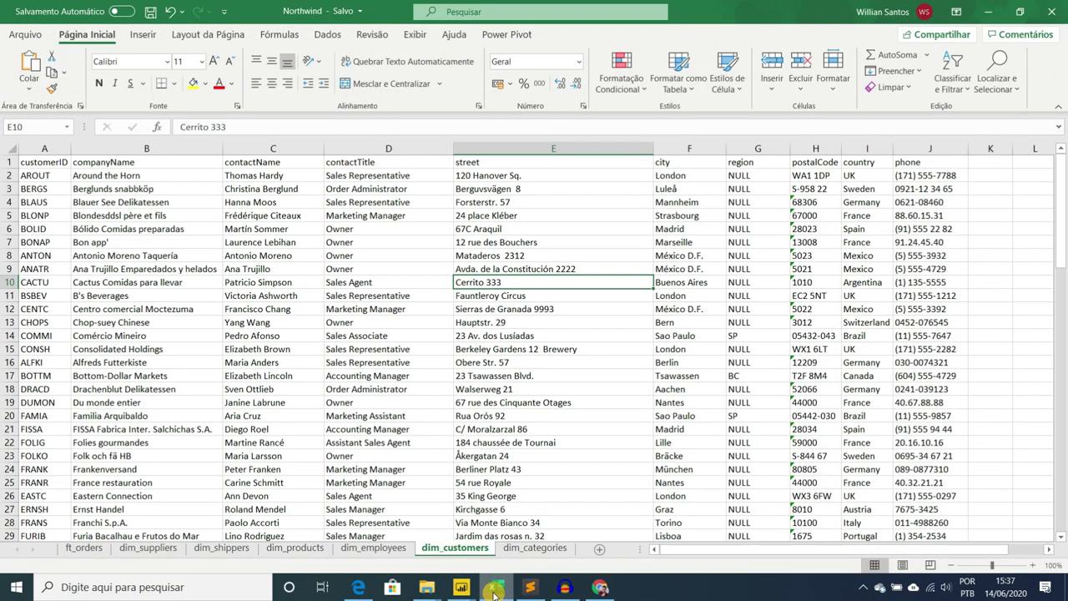
pyautogui.click(84, 549)
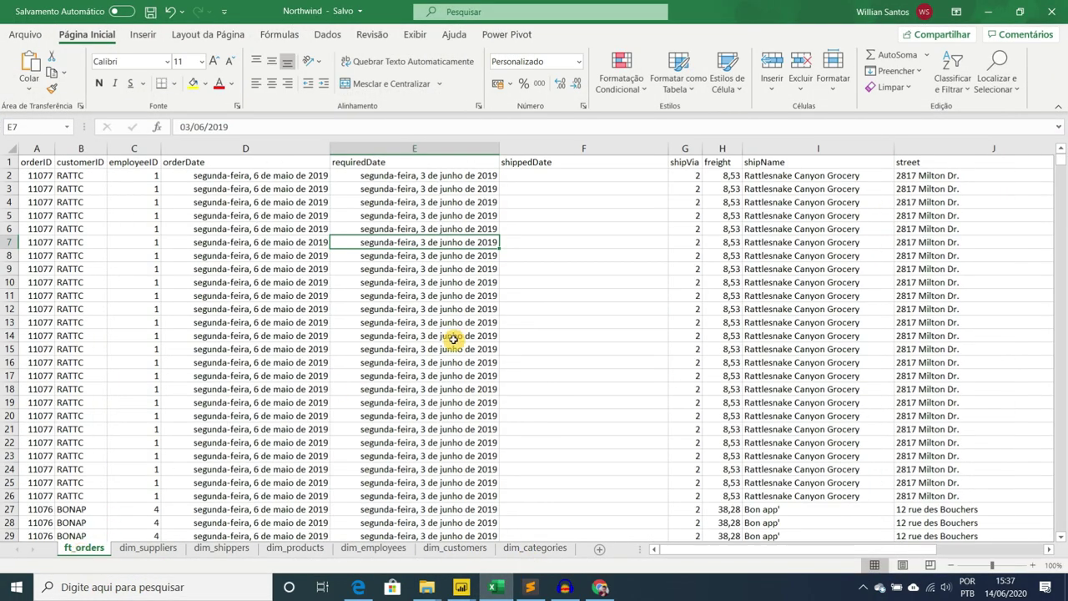
pyautogui.click(144, 232)
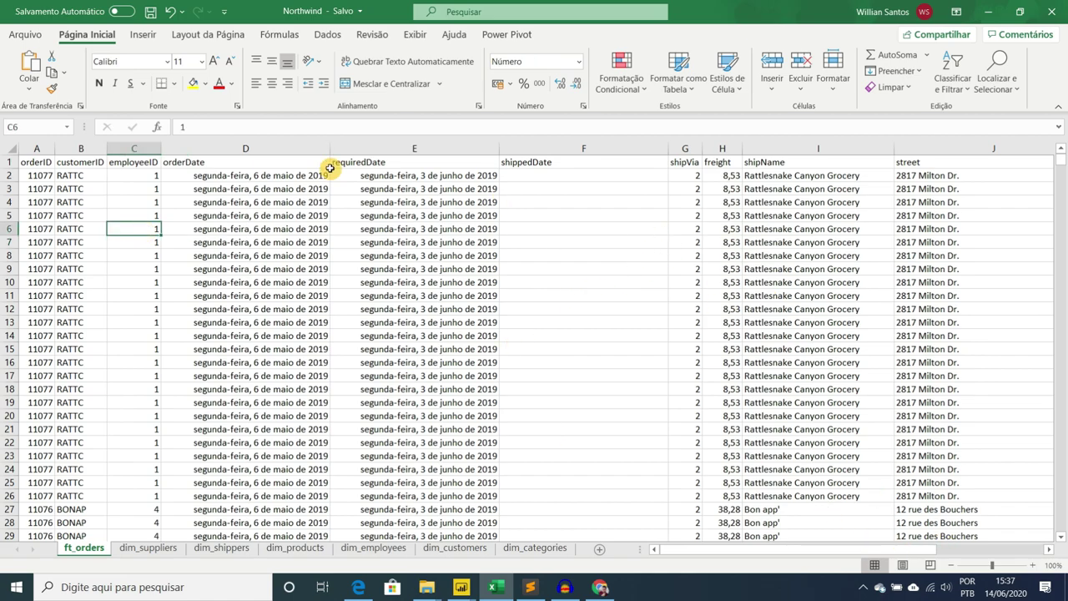
pyautogui.click(207, 162)
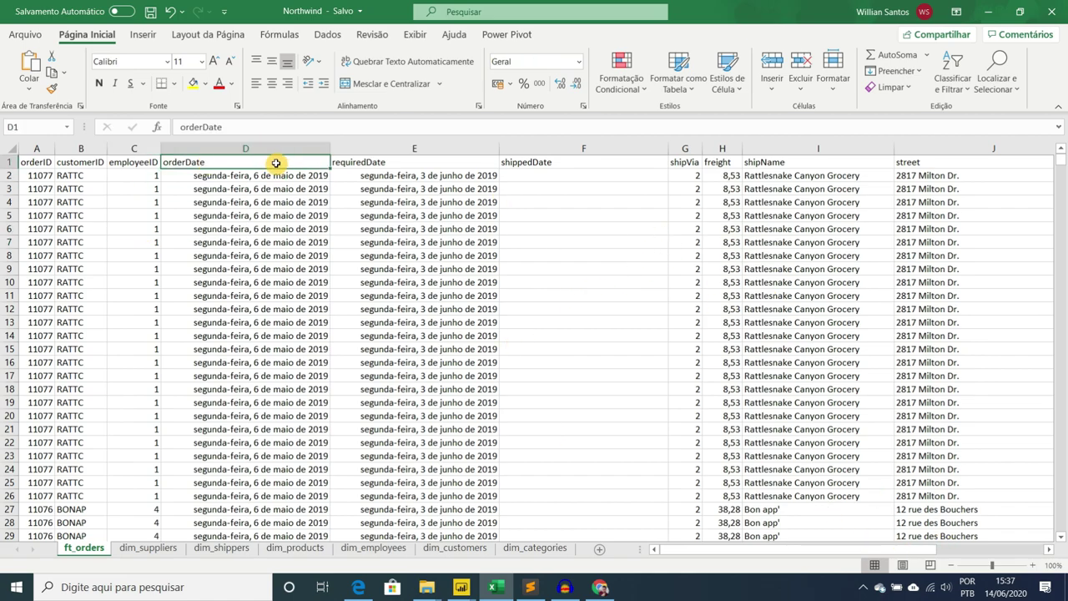
pyautogui.click(964, 83)
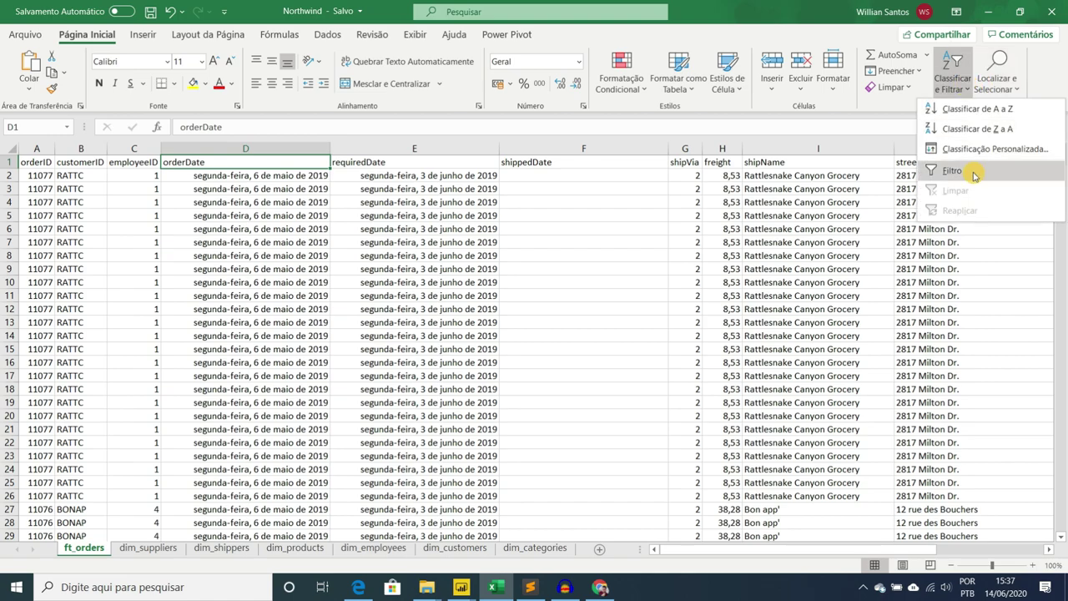
pyautogui.click(972, 172)
pyautogui.click(324, 162)
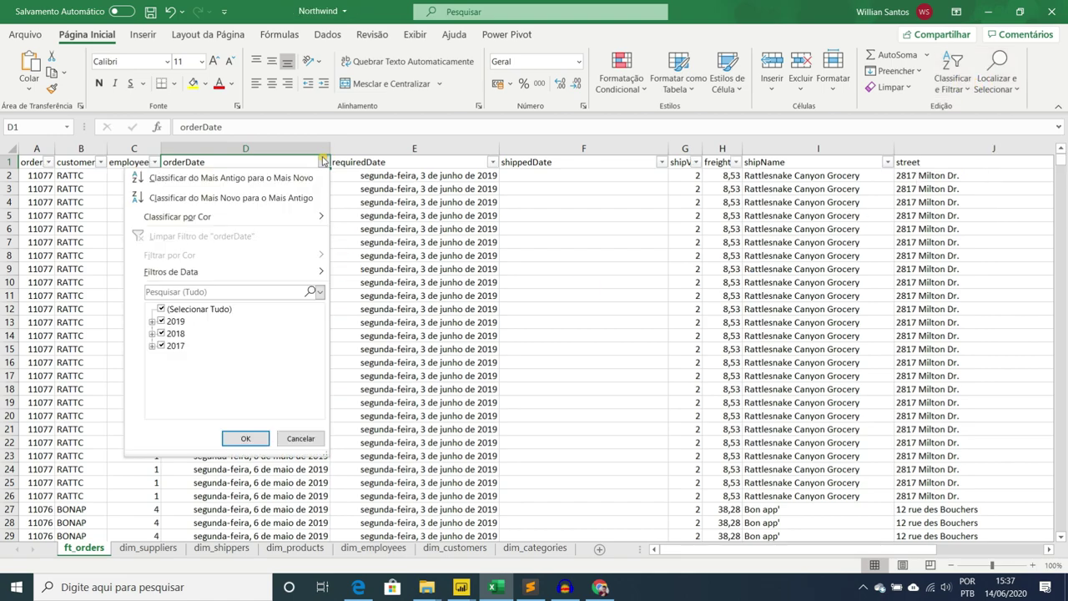
pyautogui.click(239, 178)
# Copy rows 2152 to 2156 into the first empty row below the orders, row 2157, and fill the pasted rows yellow.
pyautogui.click(269, 174)
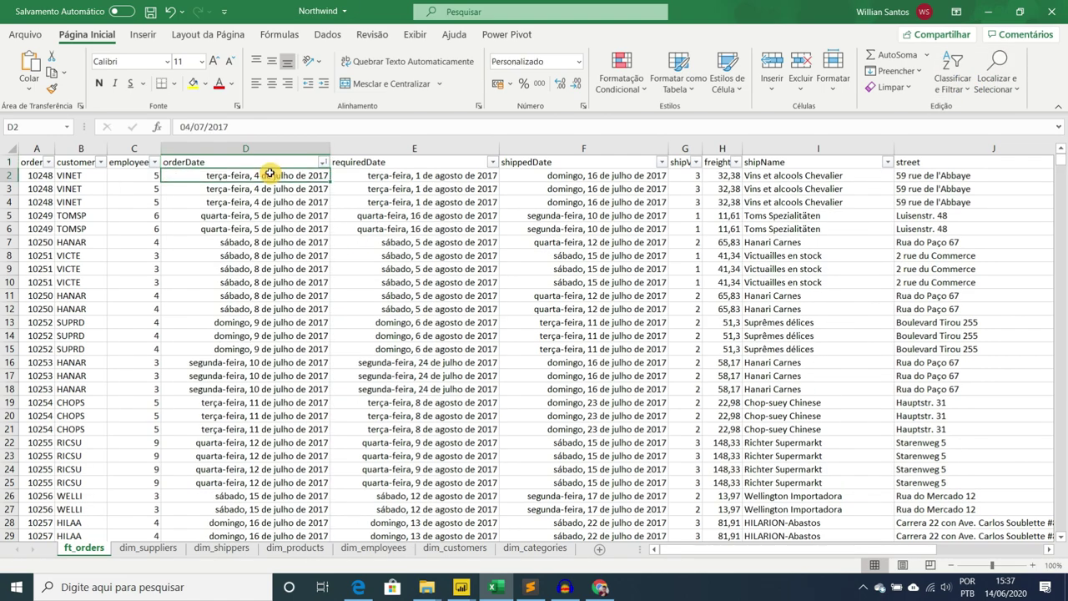
pyautogui.hotkey('ctrl', 'Down')
pyautogui.press('Down')
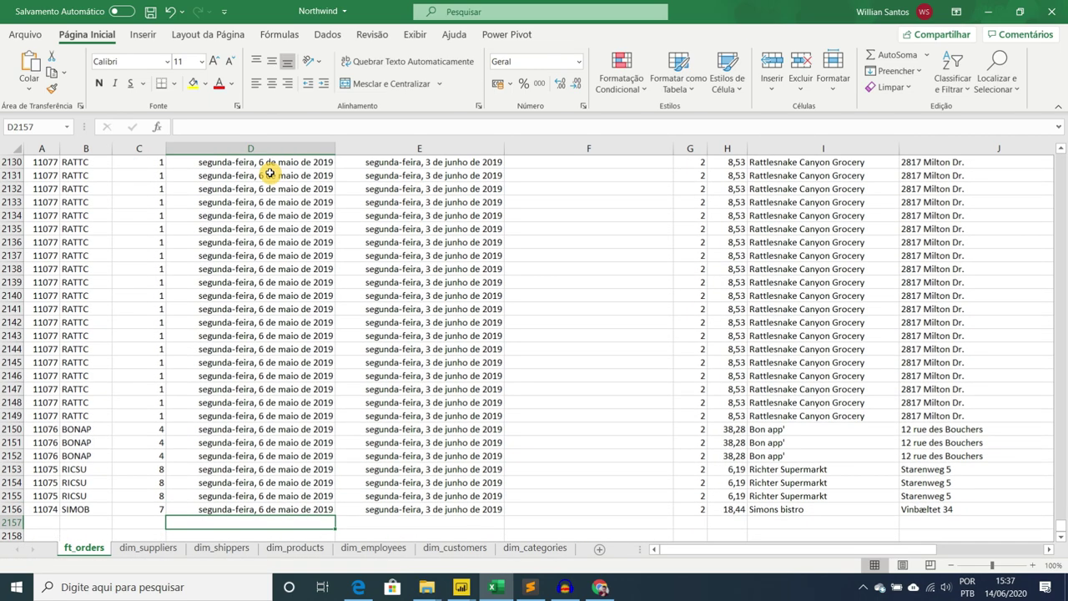
pyautogui.hotkey('ctrl', 'Left')
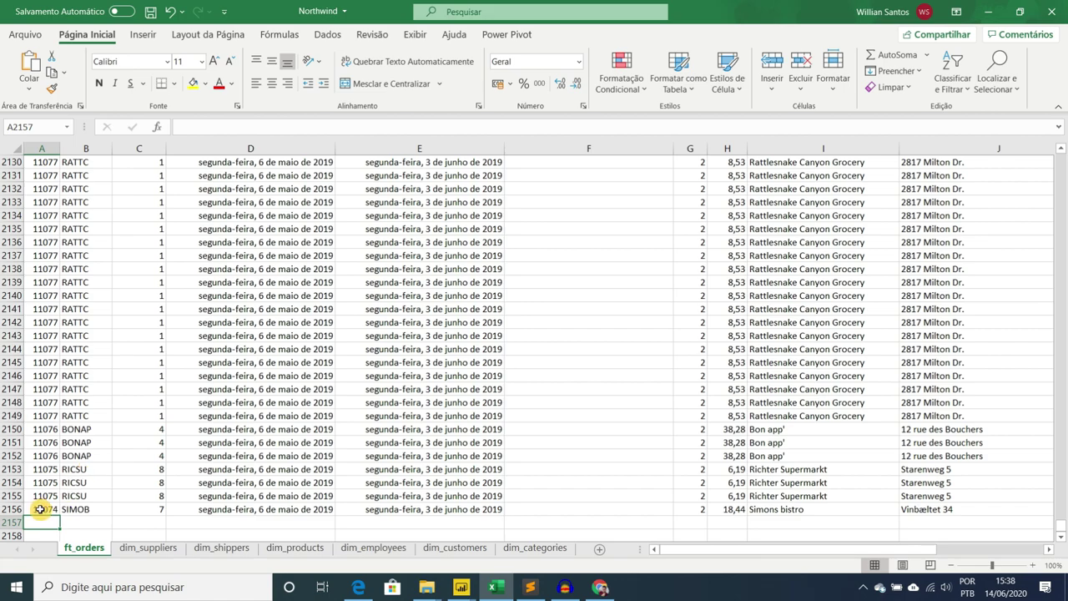
pyautogui.moveTo(41, 508); pyautogui.dragTo(37, 473)
pyautogui.click(12, 456)
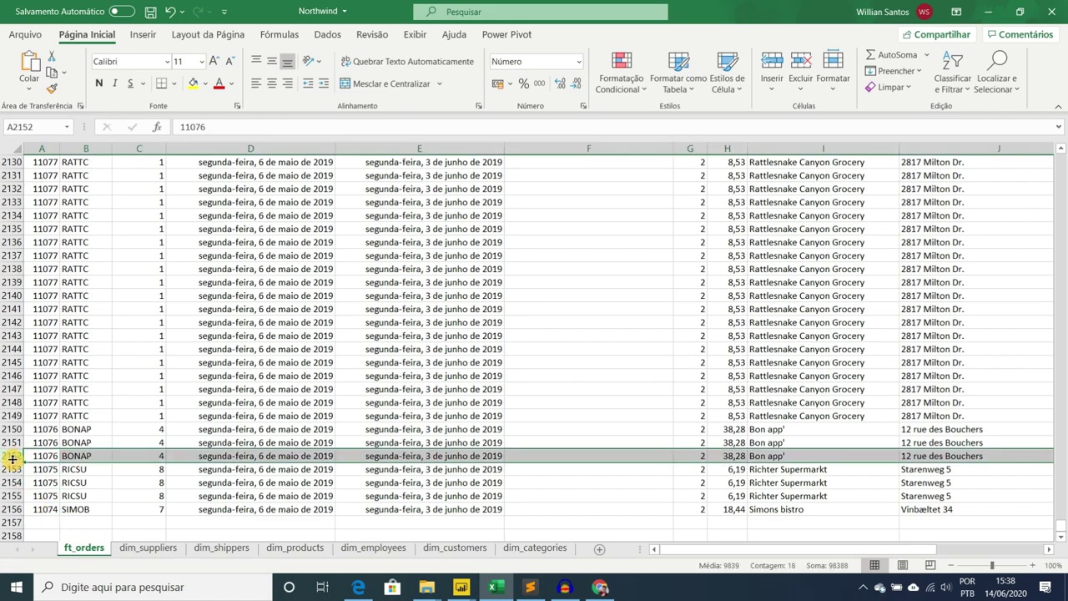
pyautogui.keyDown('shift'); pyautogui.click(10, 509); pyautogui.keyUp('shift')
pyautogui.hotkey('ctrl', 'c')
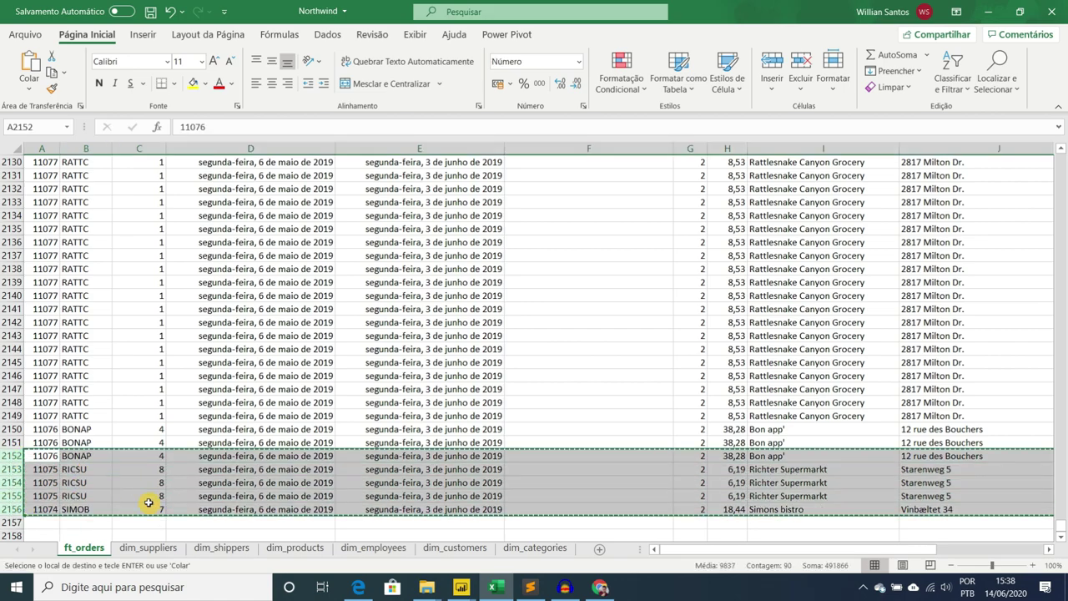
pyautogui.click(42, 521)
pyautogui.hotkey('ctrl', 'v')
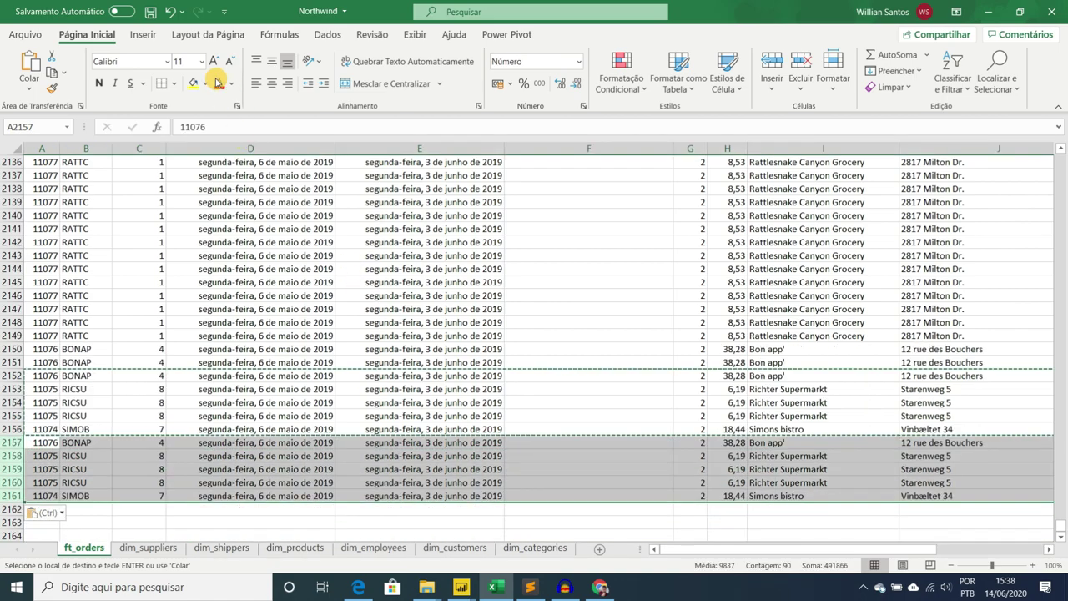
pyautogui.click(192, 83)
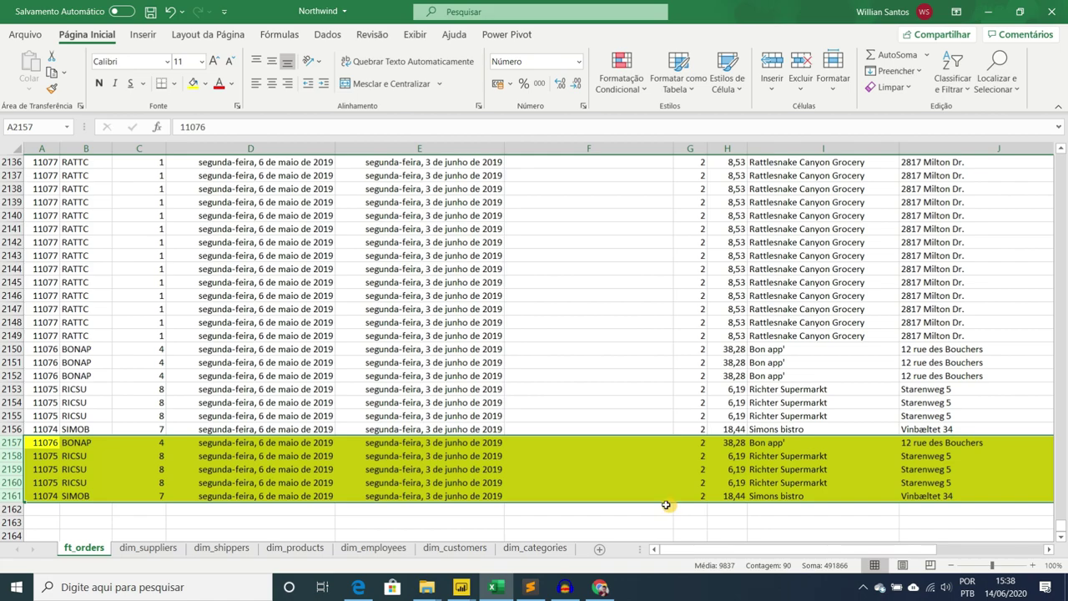
# Set orderDate in rows 2157, 2158 and 2159 to 07/05/2019, 08/05/2019 and 10/05/2019 respectively.
pyautogui.click(262, 456)
pyautogui.click(206, 443)
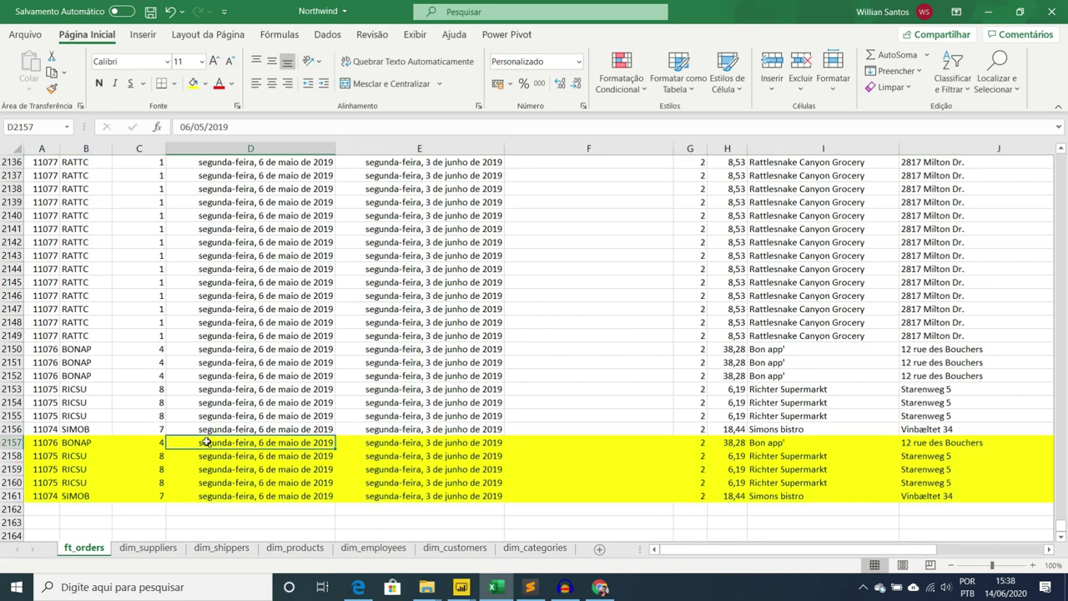
pyautogui.doubleClick(189, 127)
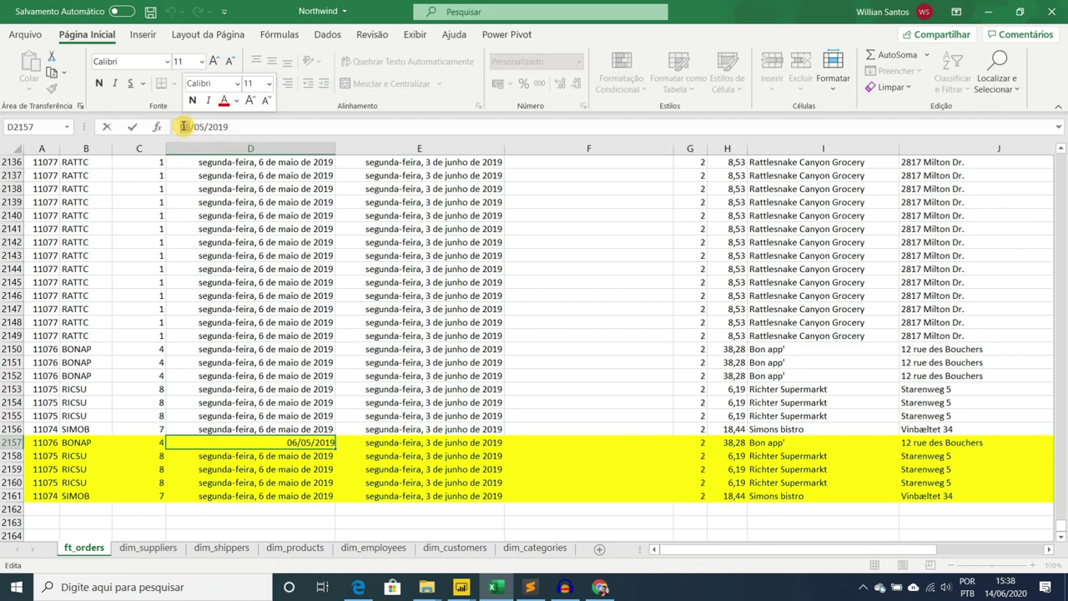
pyautogui.write('0')
pyautogui.press('Return')
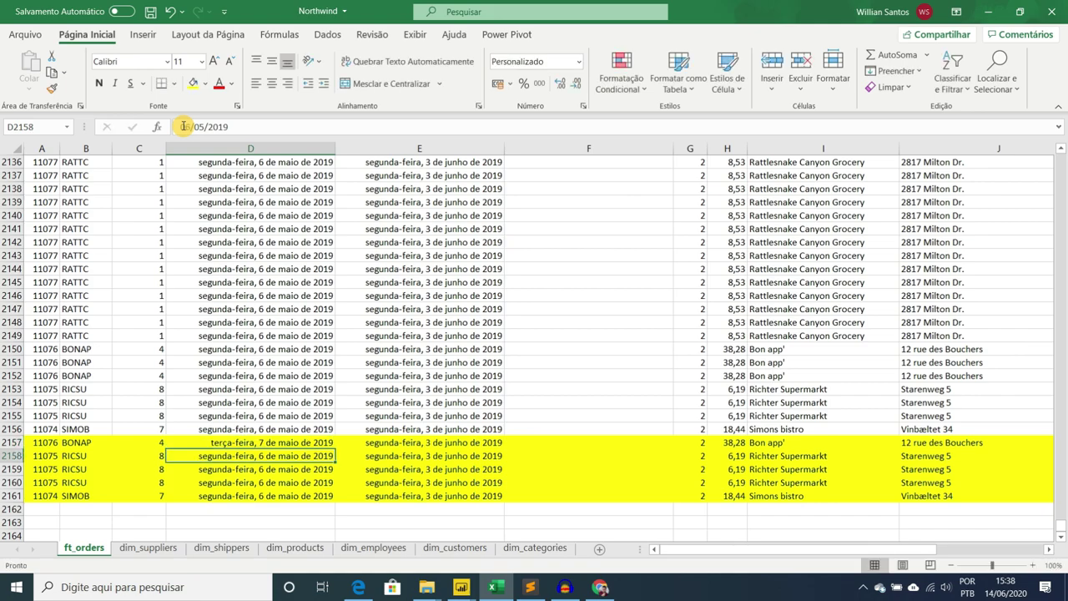
pyautogui.doubleClick(188, 127)
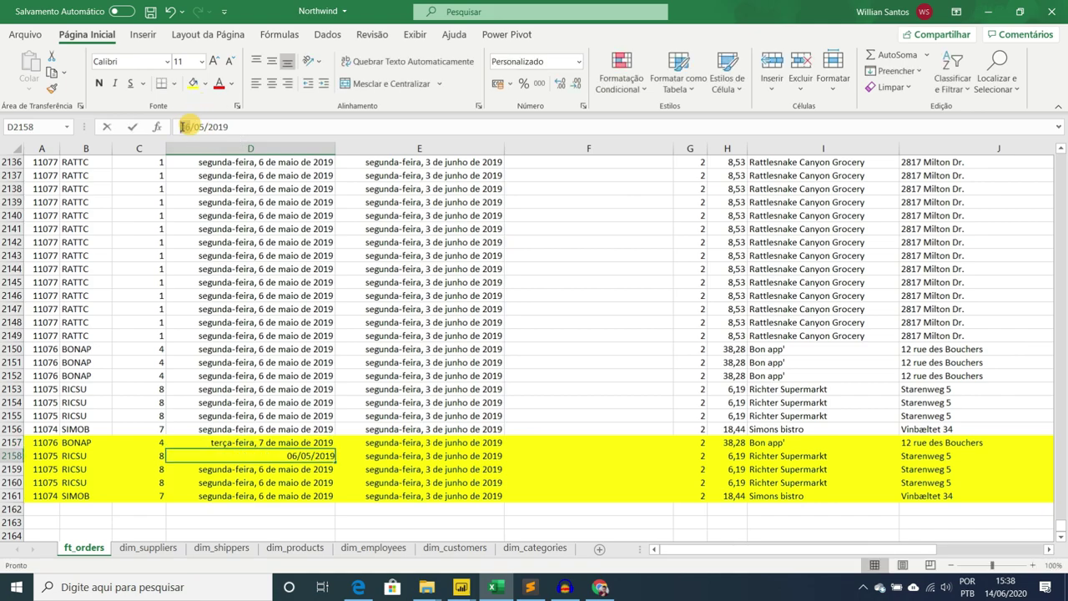
pyautogui.write('08')
pyautogui.press('Return')
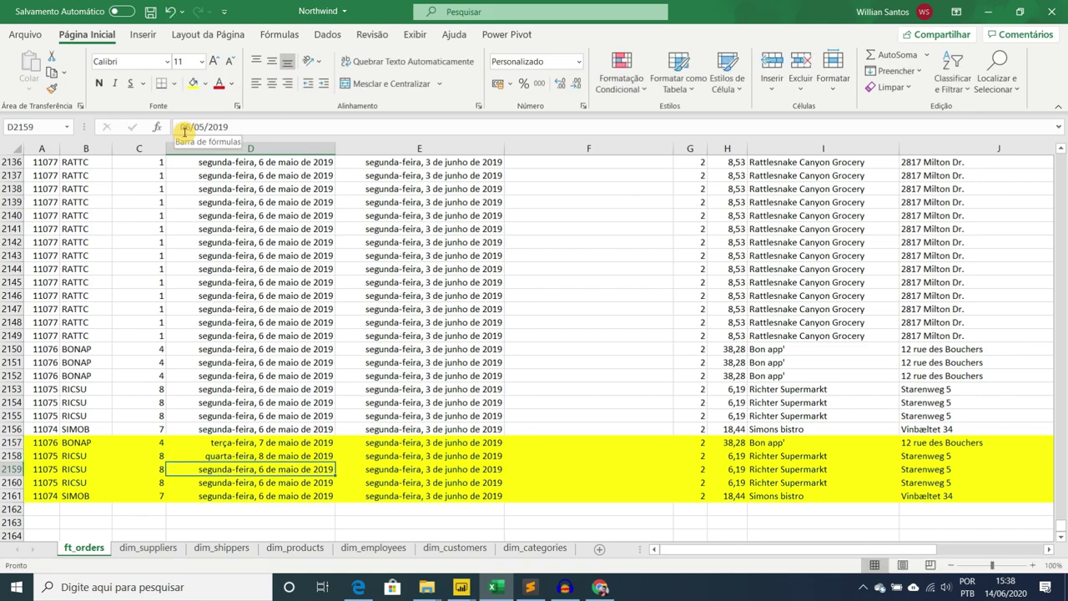
pyautogui.doubleClick(181, 127)
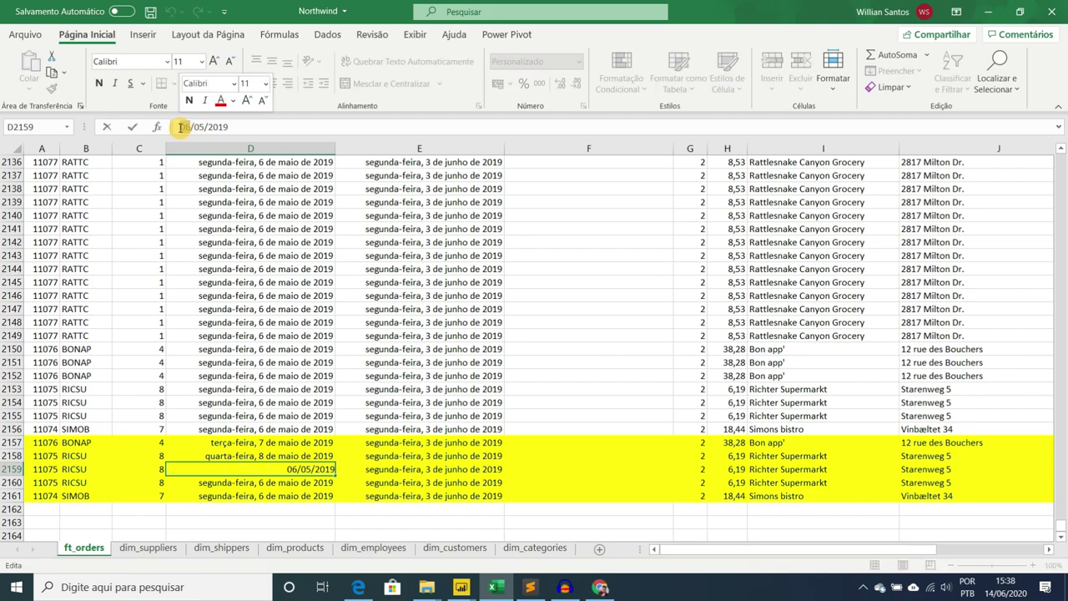
pyautogui.write('10')
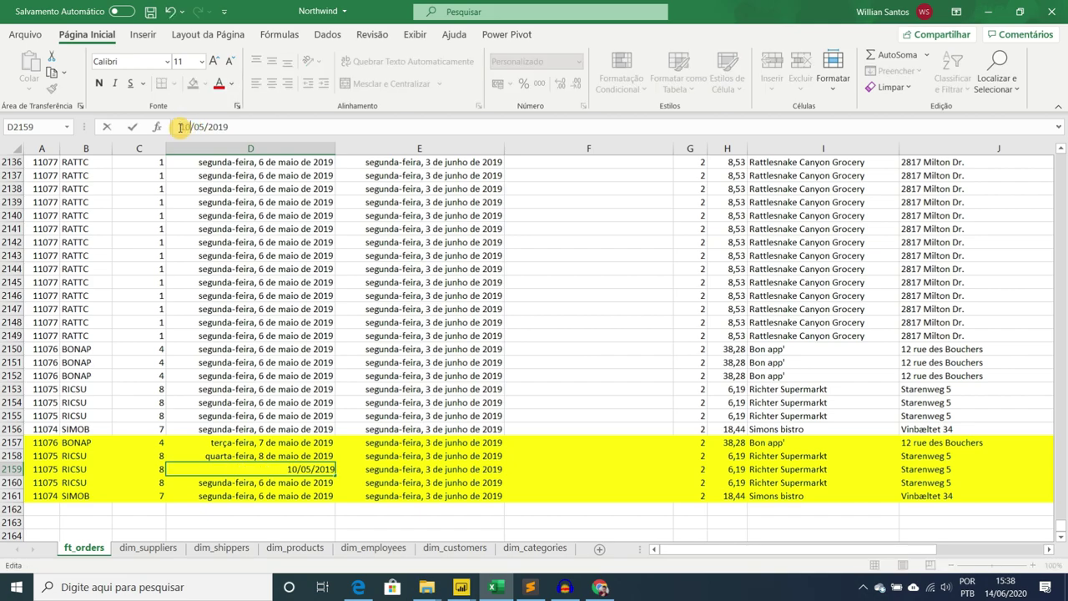
pyautogui.press('Return')
# Set orderDate to 05/08/2019 in row 2160 and to 10/10/2019 in row 2161.
pyautogui.doubleClick(180, 127)
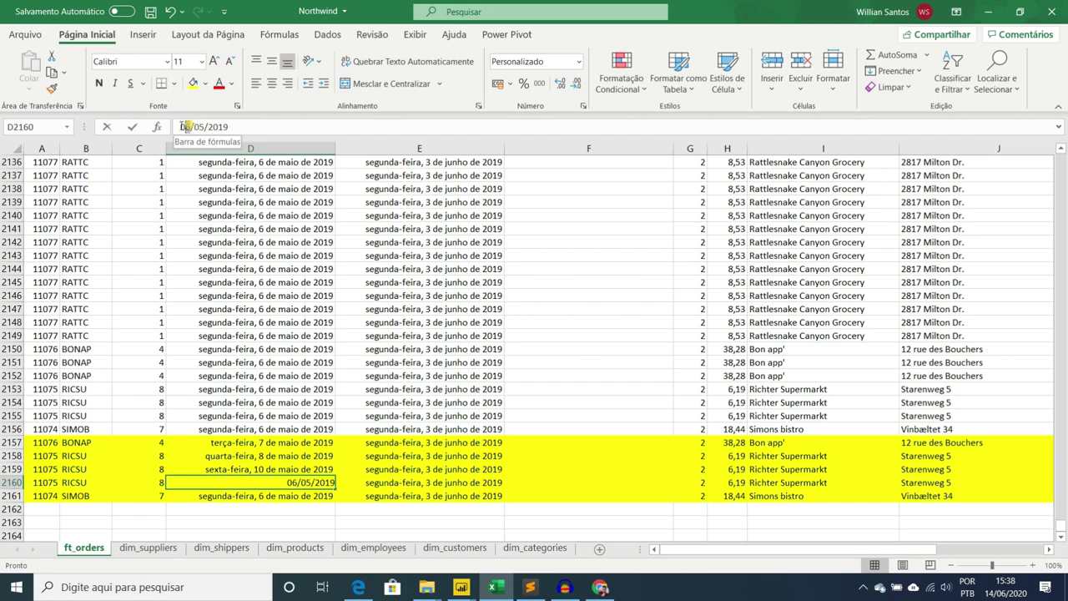
pyautogui.write('10')
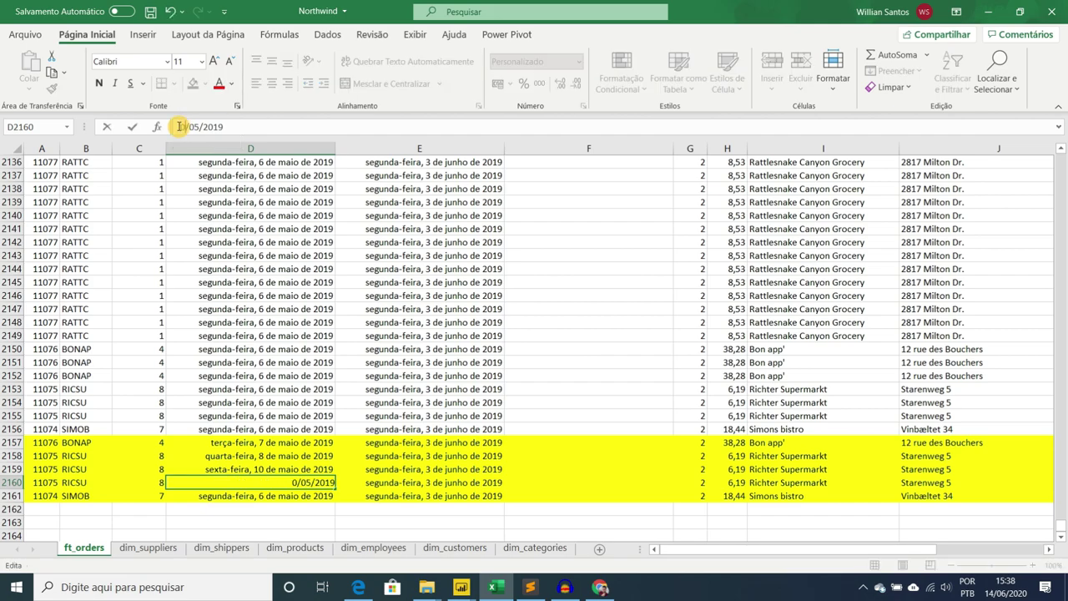
pyautogui.write('8')
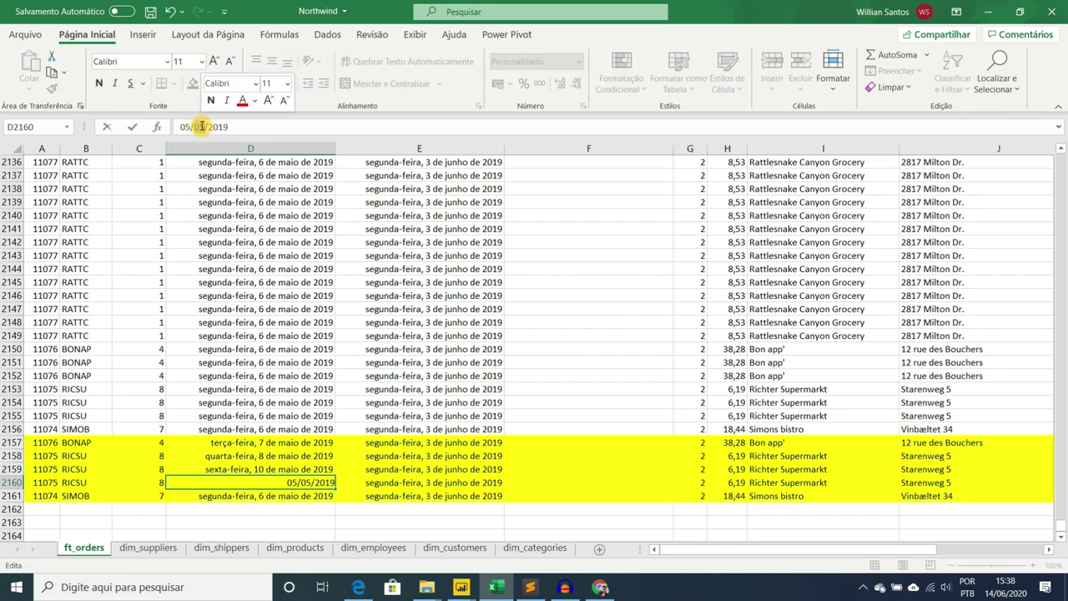
pyautogui.press('Return')
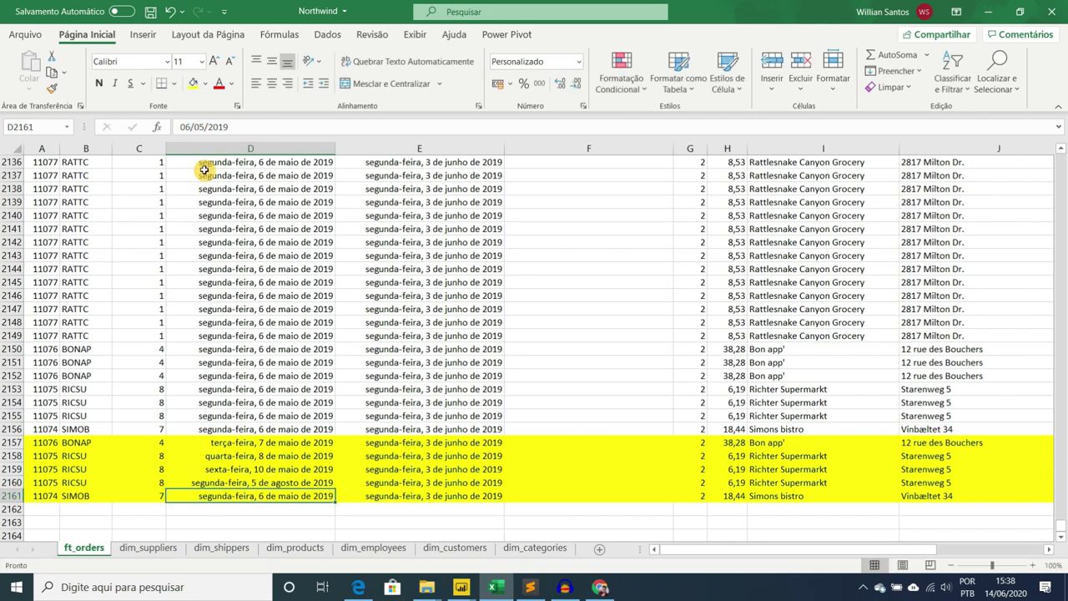
pyautogui.doubleClick(183, 127)
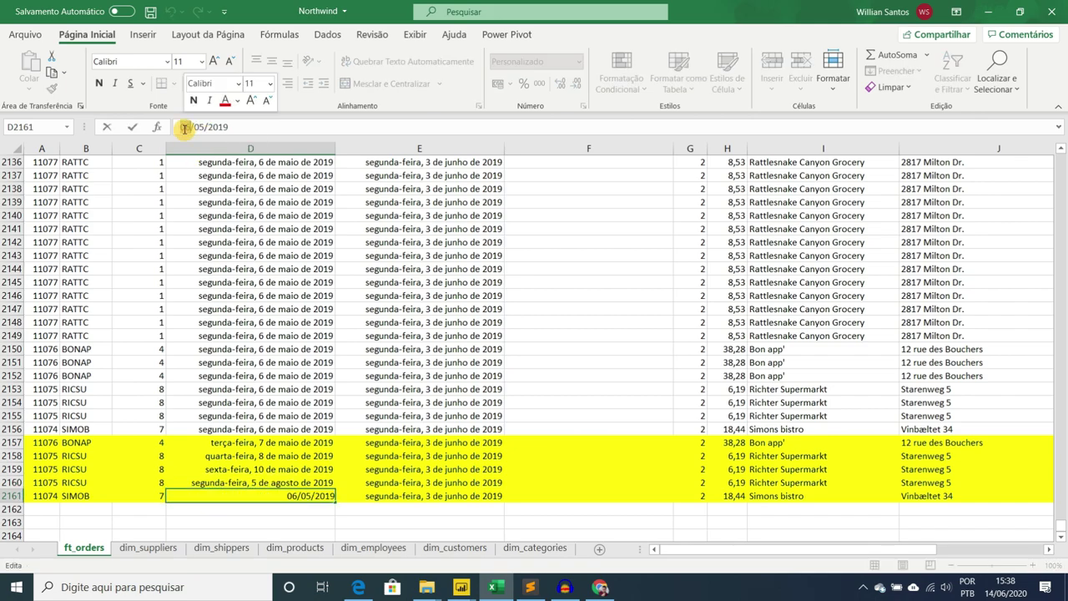
pyautogui.write('10')
pyautogui.doubleClick(204, 126)
pyautogui.write('10')
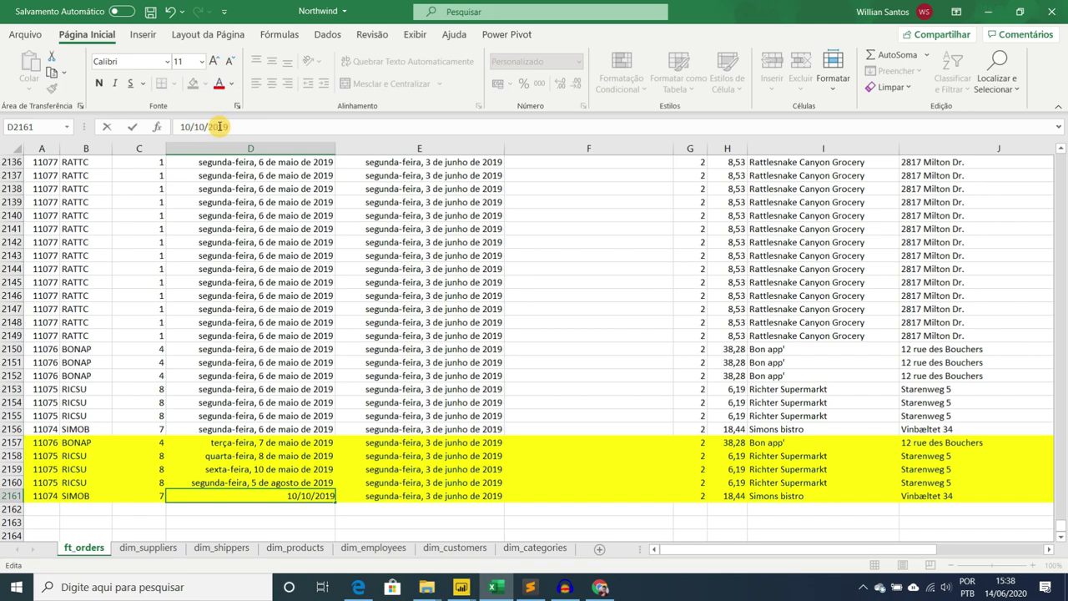
pyautogui.doubleClick(219, 126)
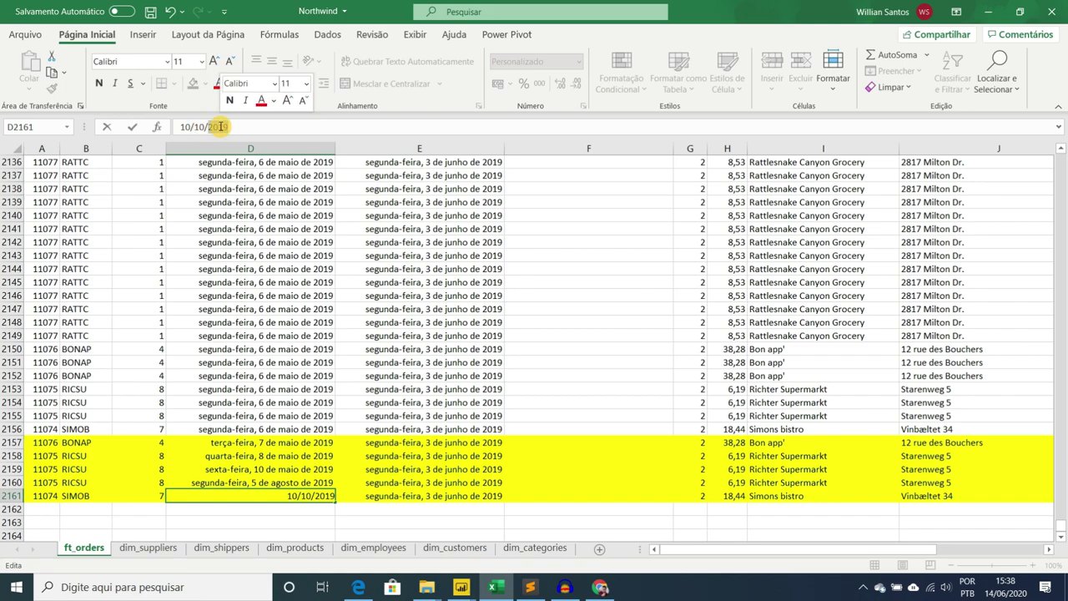
pyautogui.press('Return')
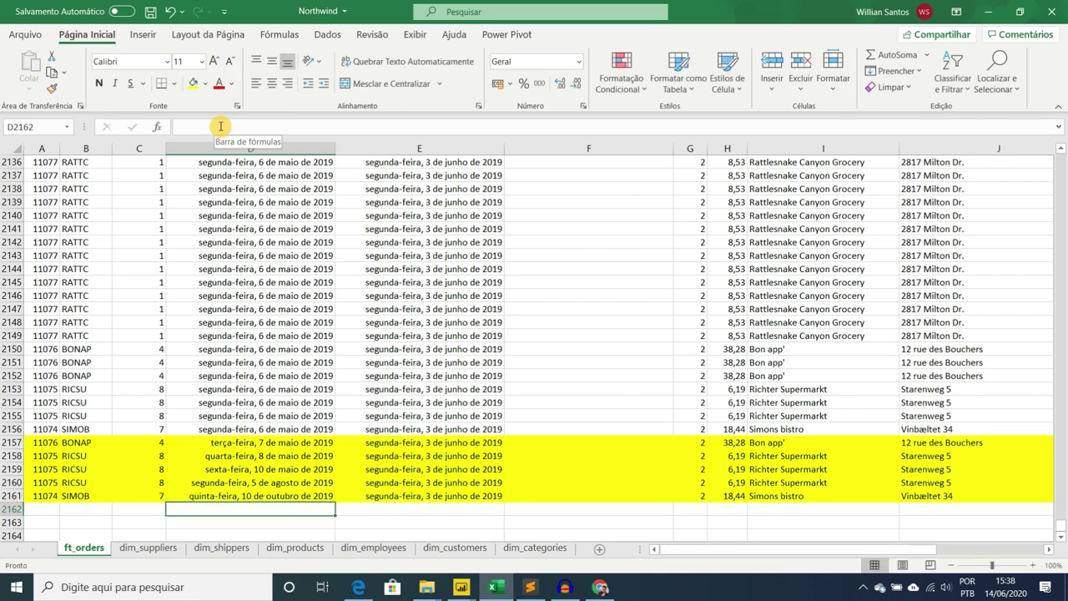
# Review the orderDate values of the yellow rows against the last original order, and save the workbook.
pyautogui.scroll(-2, 257, 372)
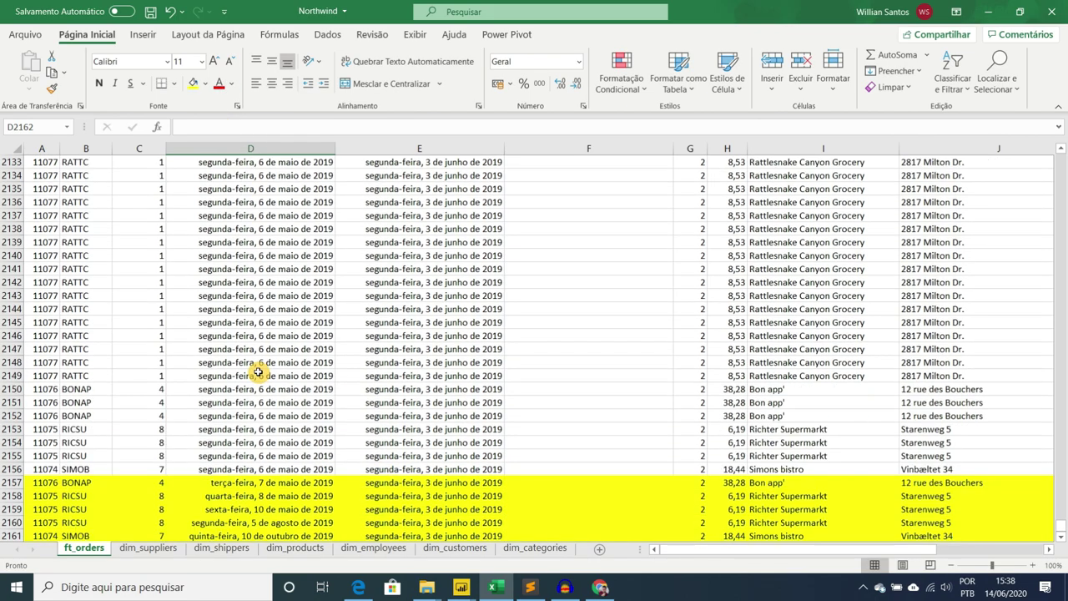
pyautogui.moveTo(267, 364); pyautogui.dragTo(271, 410)
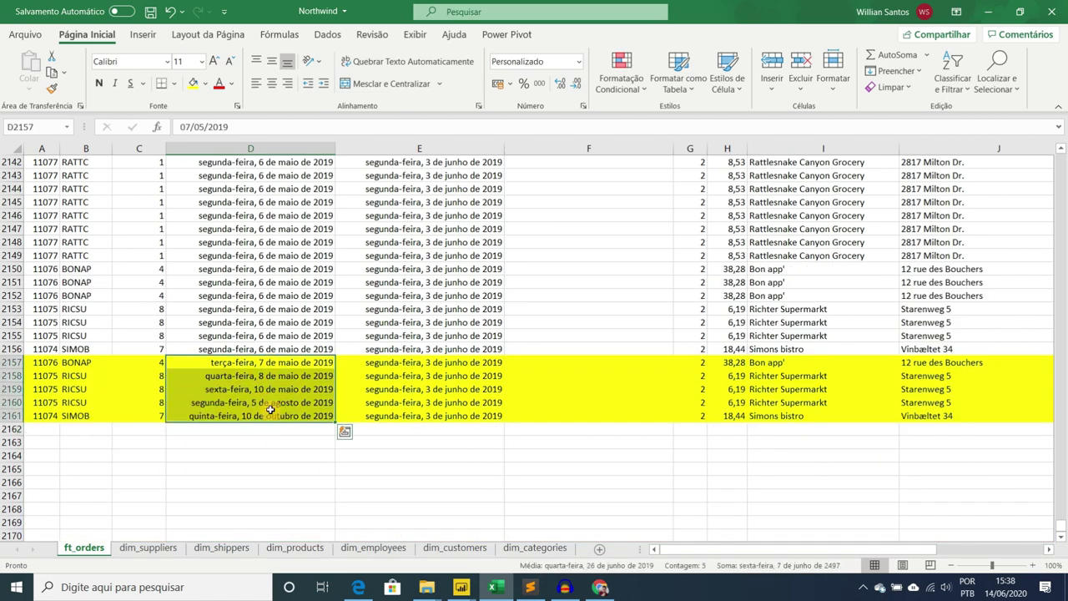
pyautogui.click(292, 307)
pyautogui.click(276, 416)
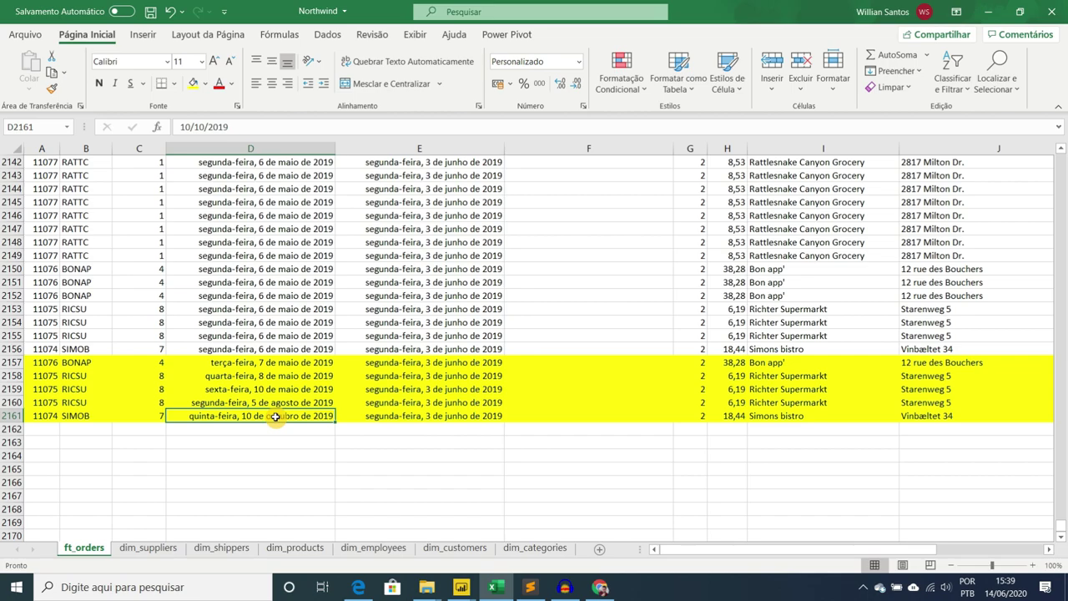
pyautogui.click(288, 349)
pyautogui.click(150, 12)
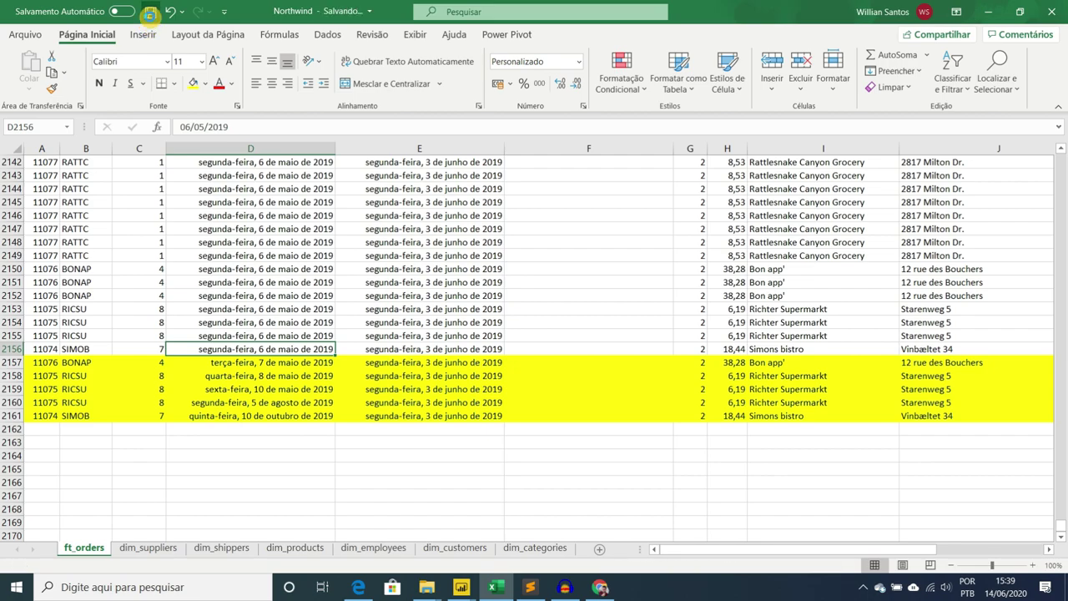
# Switch to the Untitled Power Query Editor, reapply descending sorting to Query1's Data column, and refresh its preview.
pyautogui.moveTo(461, 586)
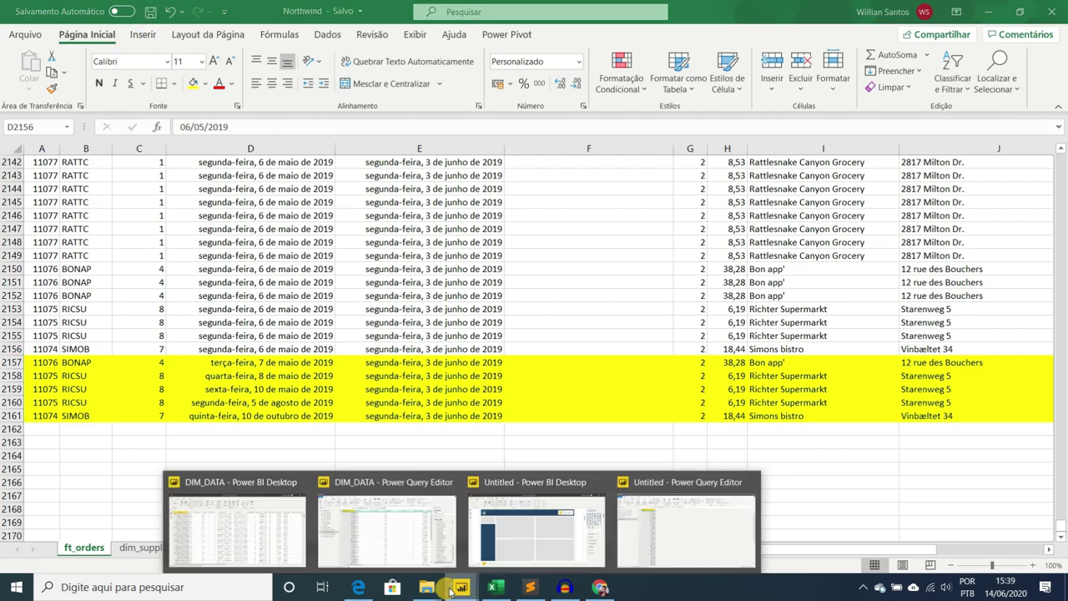
pyautogui.click(654, 535)
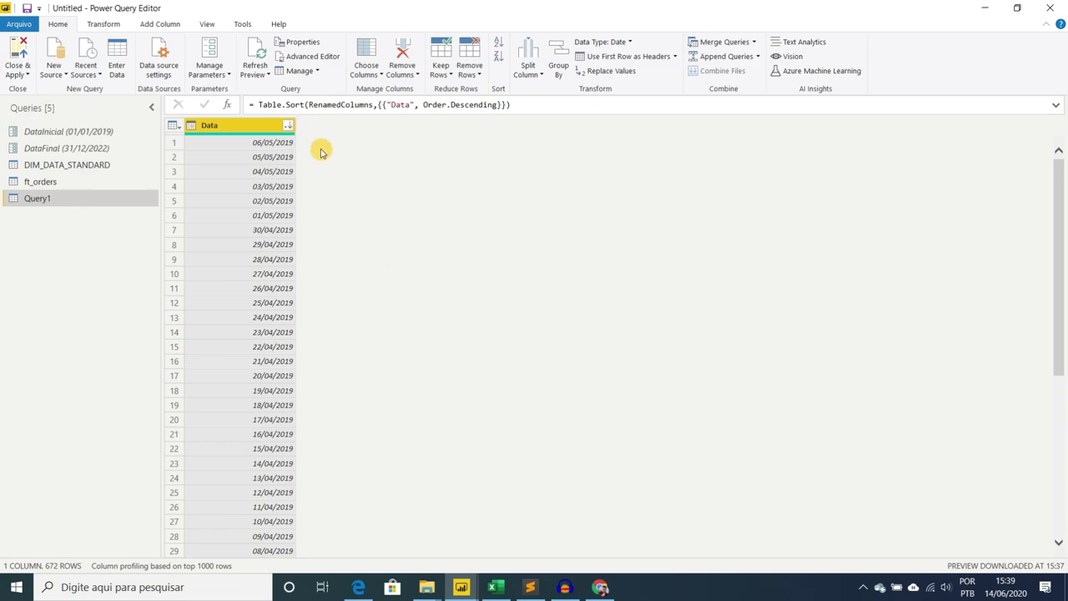
pyautogui.click(290, 131)
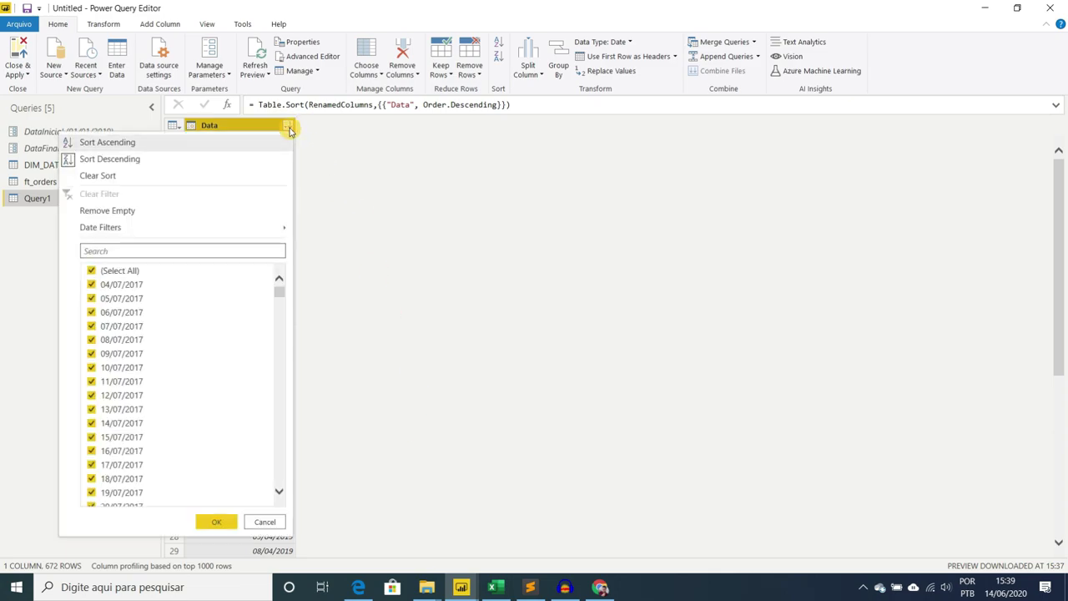
pyautogui.click(211, 158)
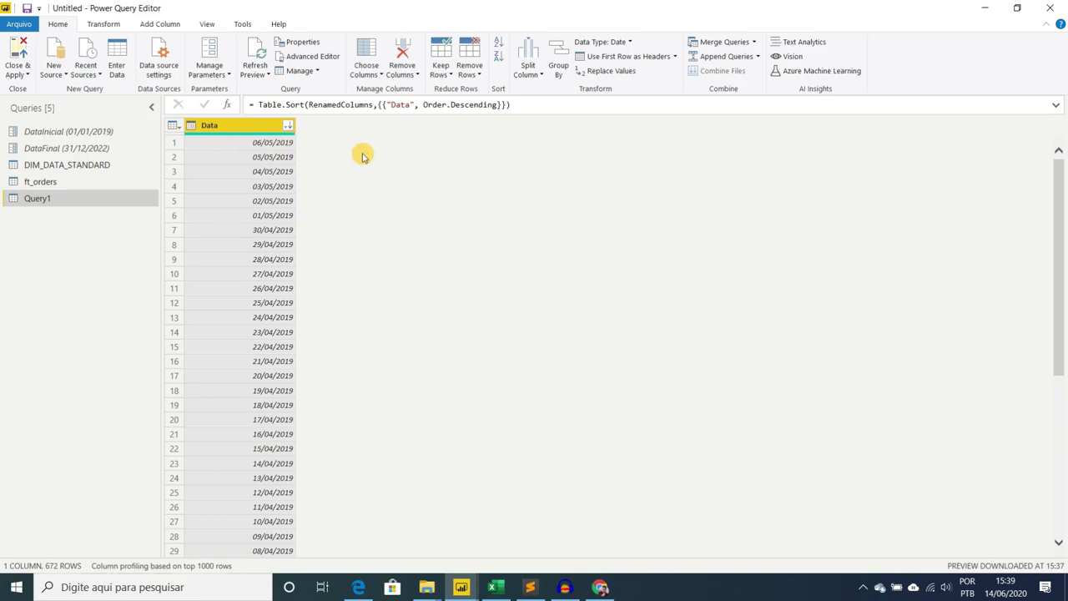
pyautogui.click(259, 52)
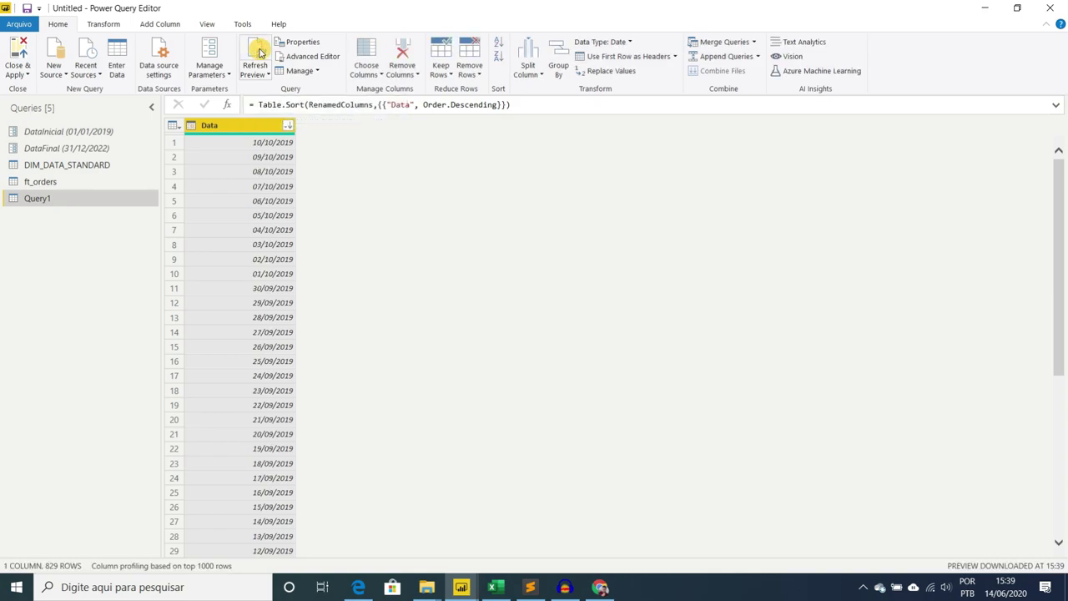
# Sort ft_orders by orderDate in descending order, and return to Query1 to compare its latest dates.
pyautogui.click(69, 182)
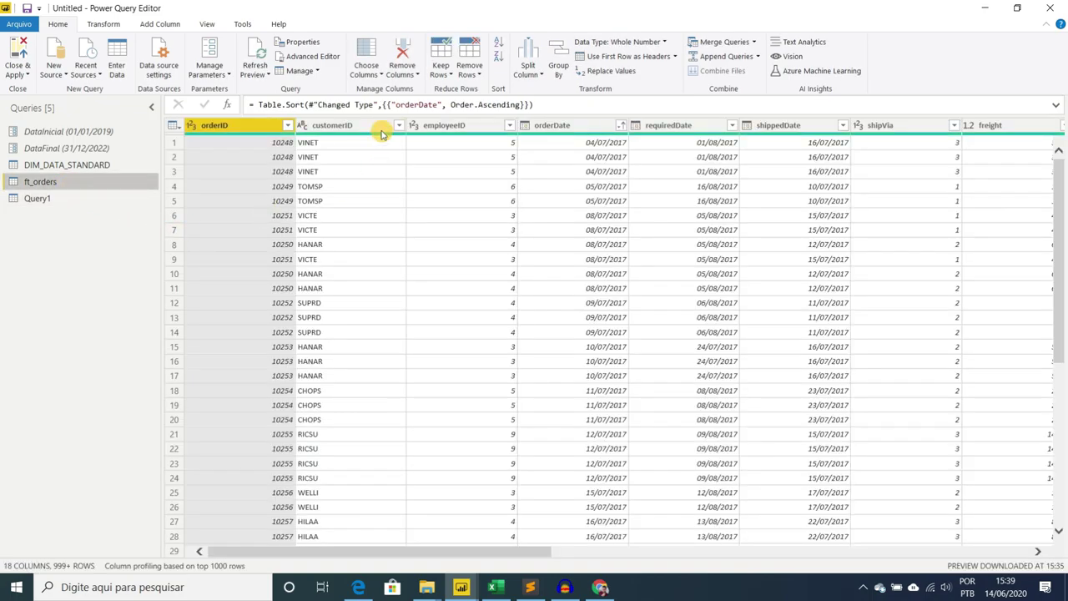
pyautogui.click(621, 126)
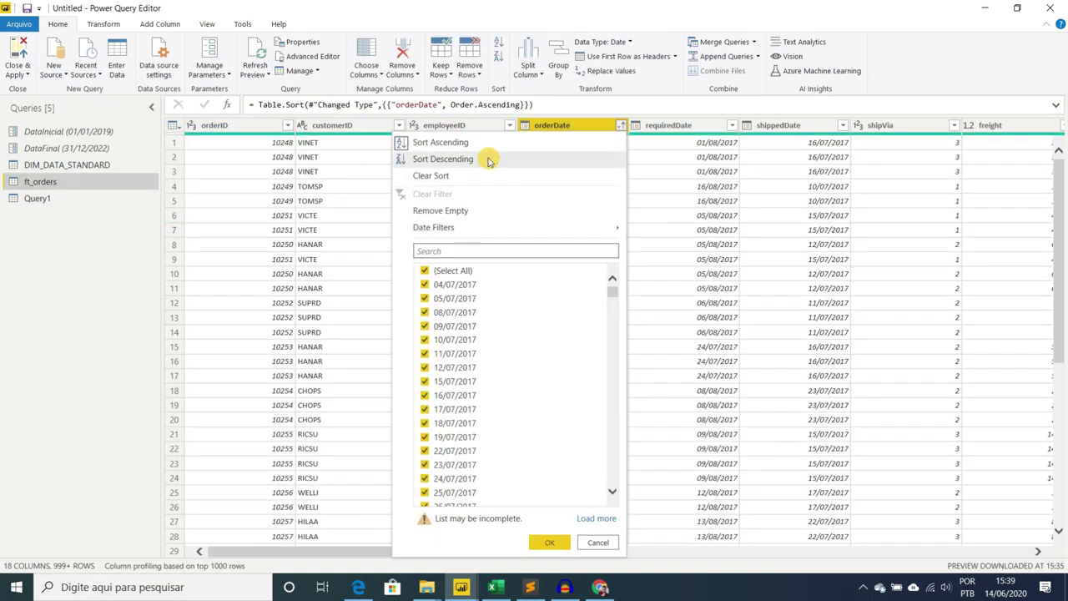
pyautogui.click(489, 159)
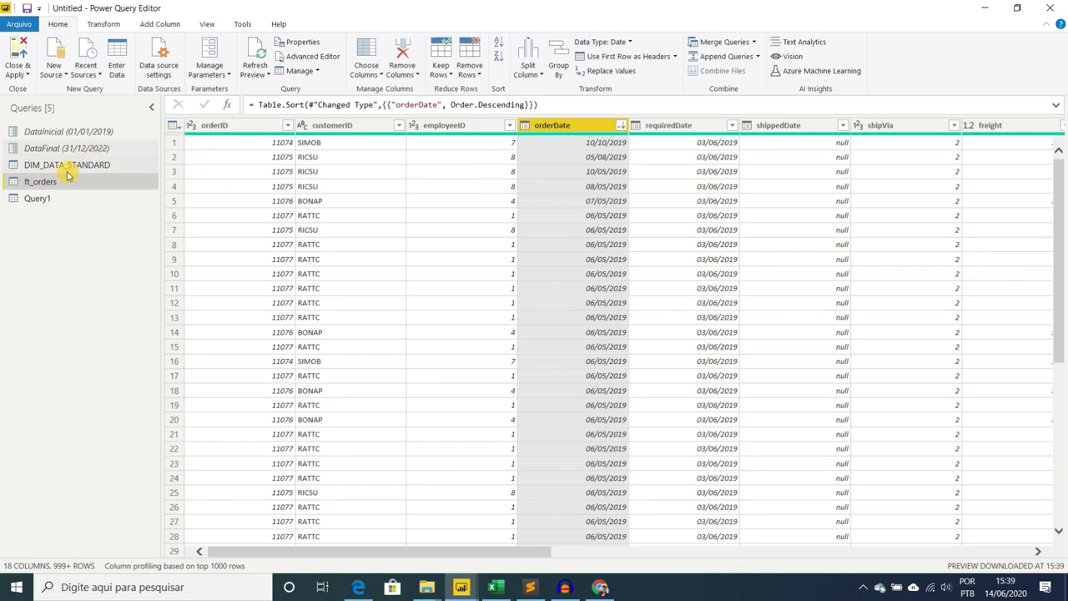
pyautogui.click(51, 198)
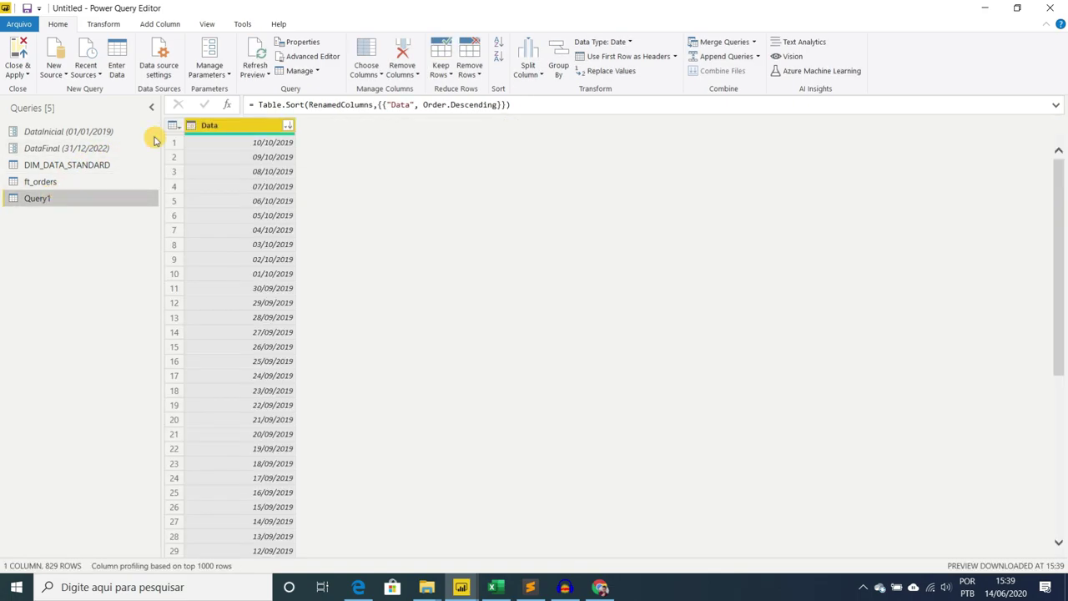
# Examine how Query1's M code derives StartDate and EndDate from the minimum and maximum ft_orders[orderDate].
pyautogui.click(314, 56)
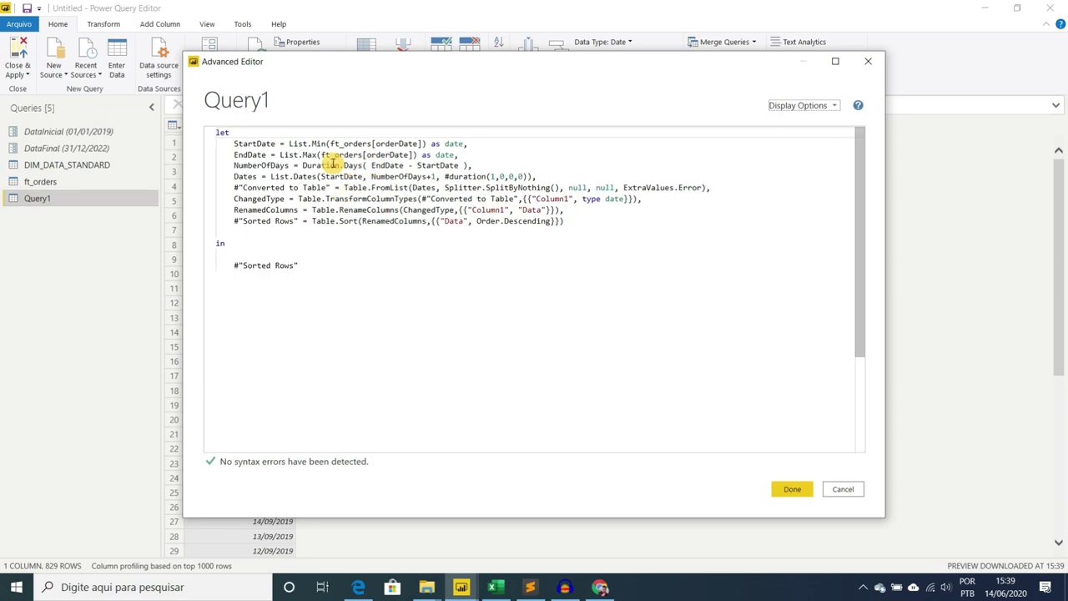
pyautogui.click(304, 145)
pyautogui.doubleClick(354, 142)
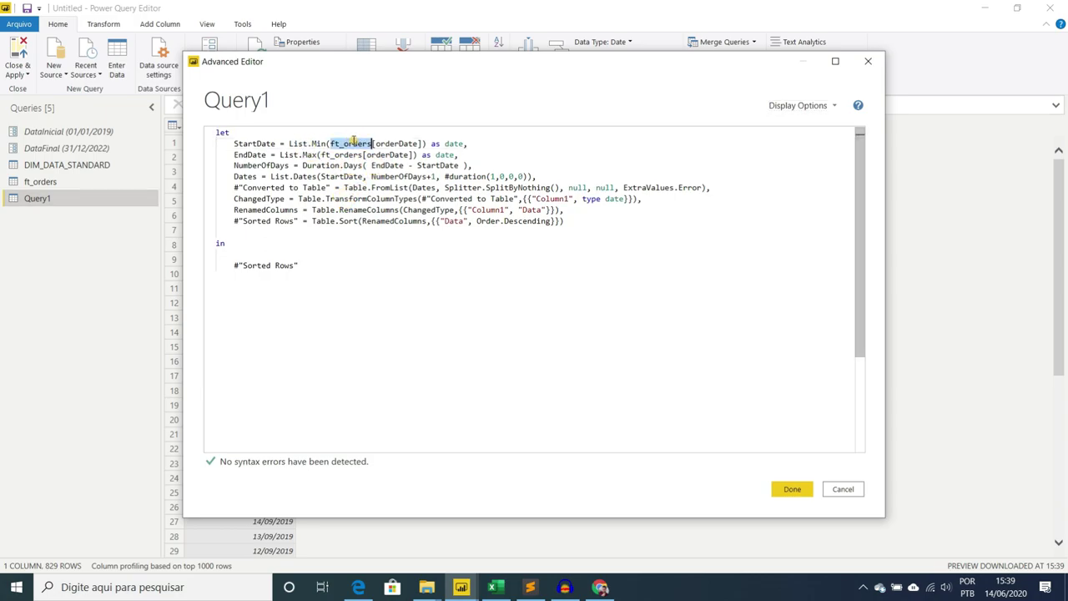
pyautogui.doubleClick(389, 143)
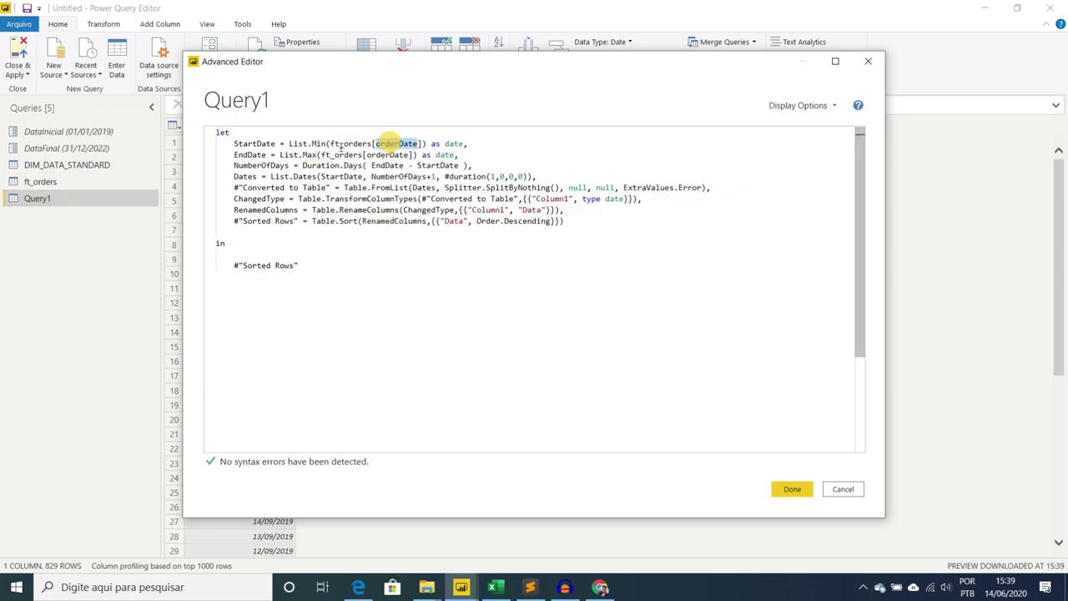
pyautogui.click(305, 154)
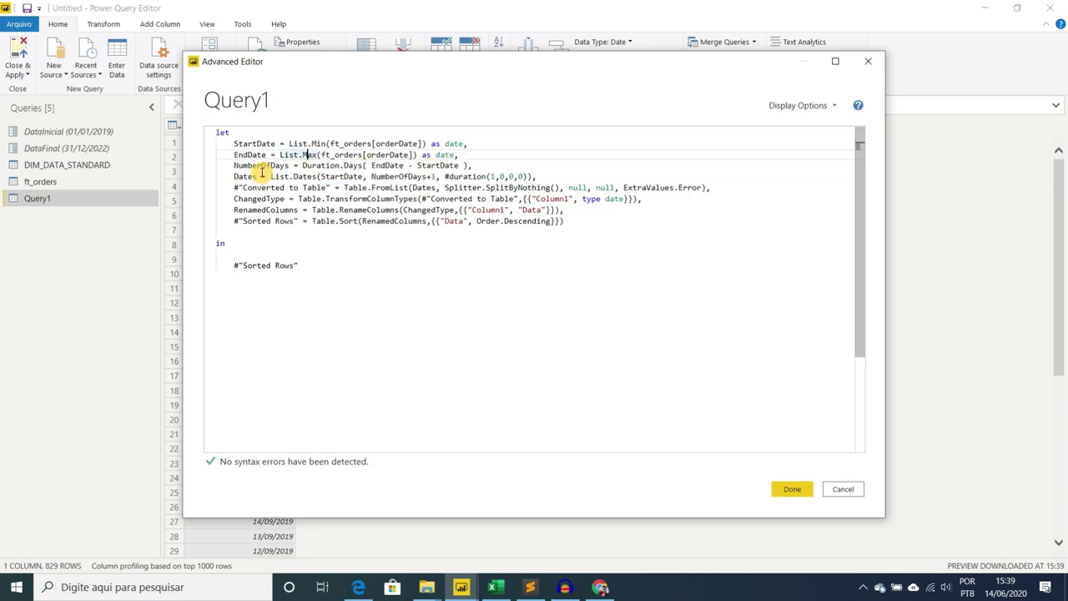
pyautogui.click(794, 490)
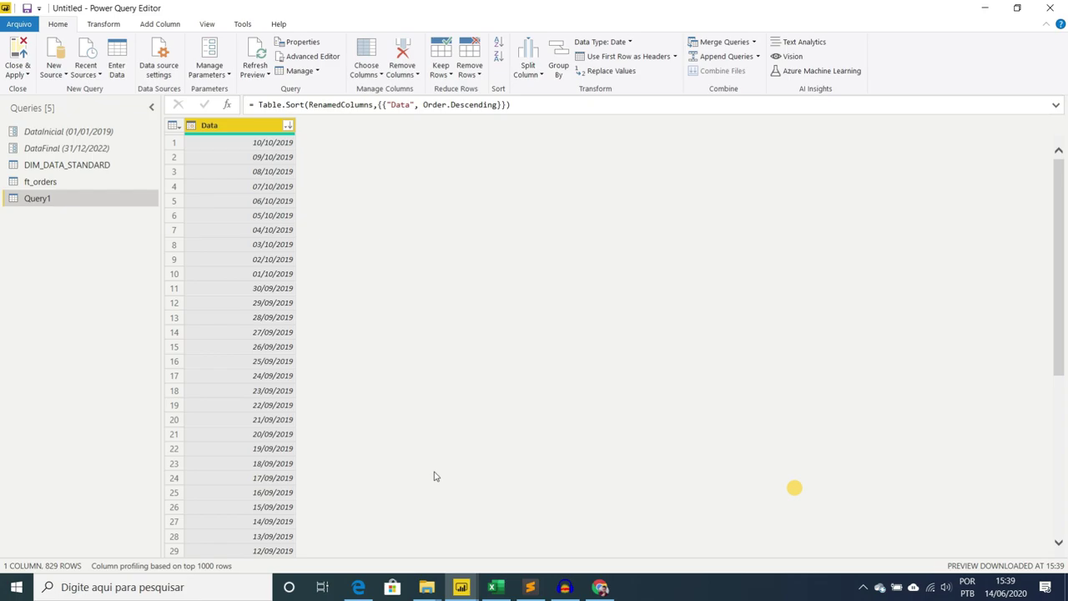
# In the DIM_DATA Power Query Editor, copy DIM_DATA_CUSTOM's M code from the InsertYear line to the end.
pyautogui.moveTo(467, 588)
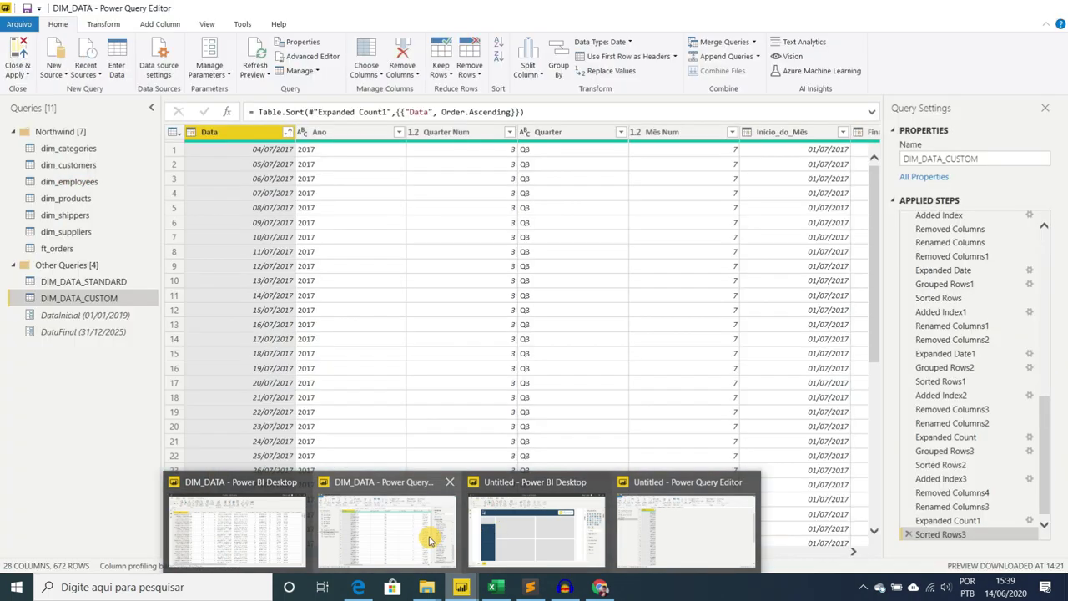
pyautogui.click(429, 532)
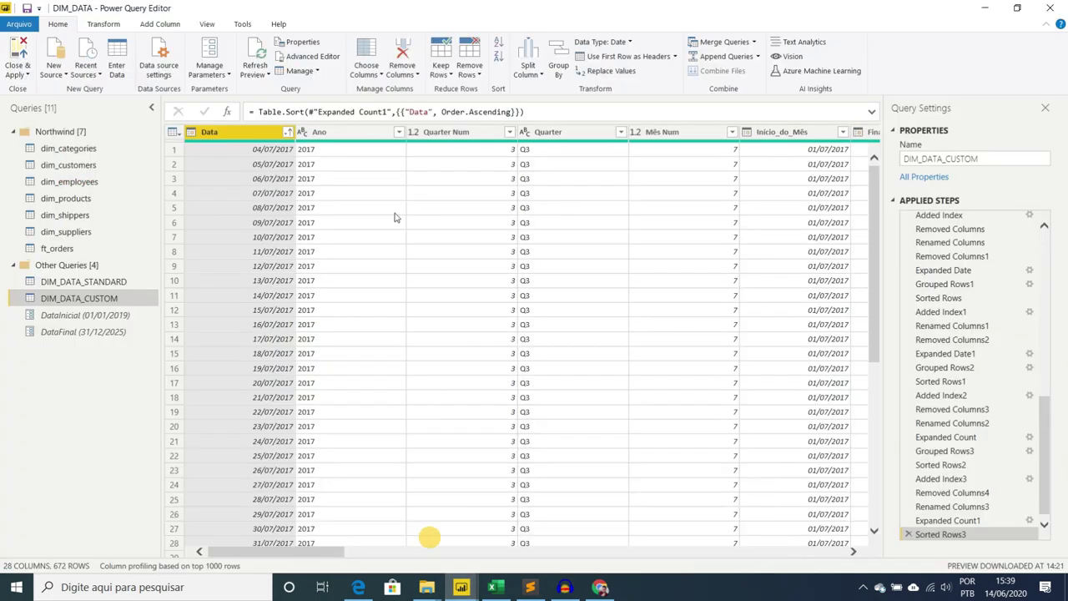
pyautogui.click(313, 57)
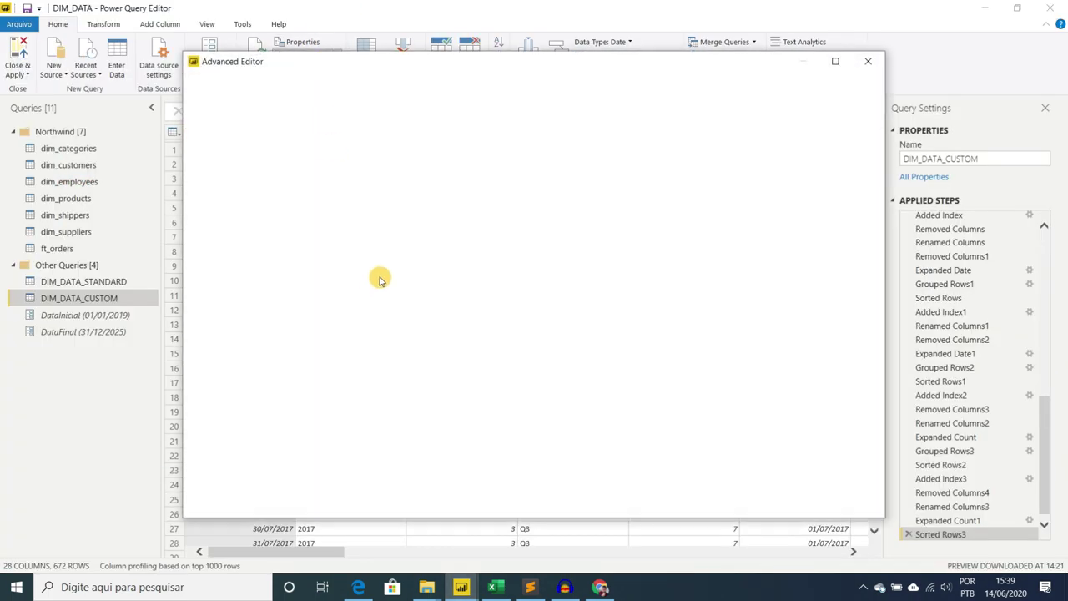
pyautogui.scroll(-1, 381, 240)
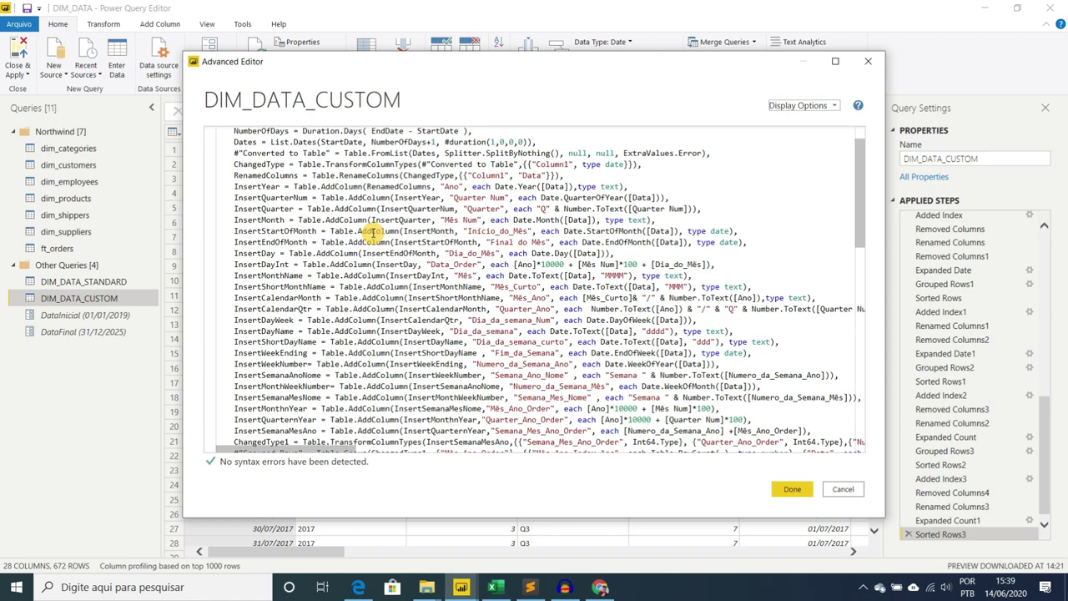
pyautogui.scroll(1, 264, 185)
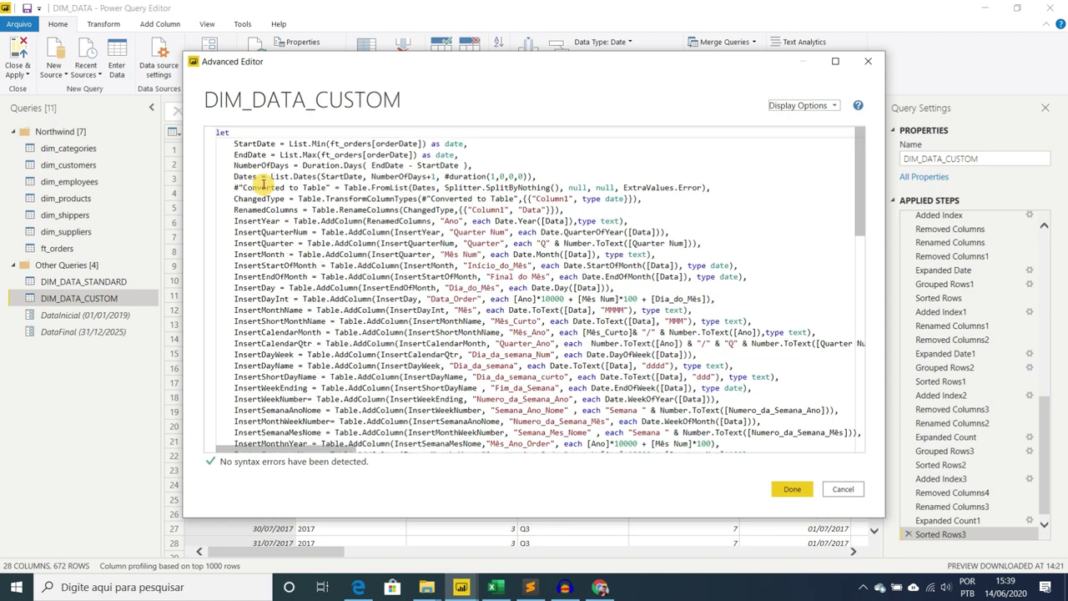
pyautogui.click(586, 210)
pyautogui.click(284, 243)
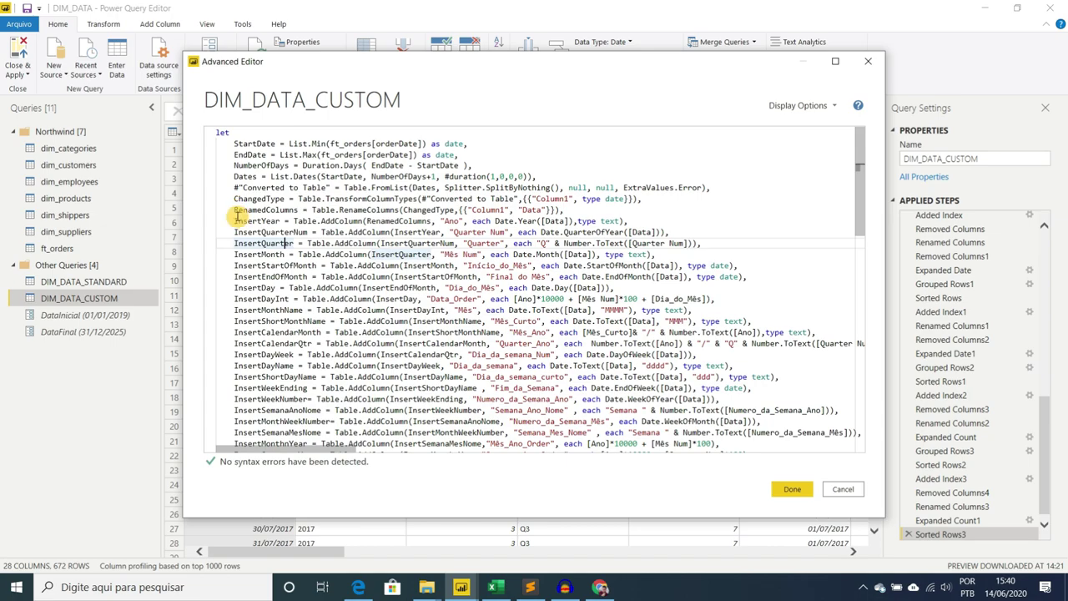
pyautogui.moveTo(235, 220); pyautogui.dragTo(784, 468)
pyautogui.hotkey('ctrl', 'c')
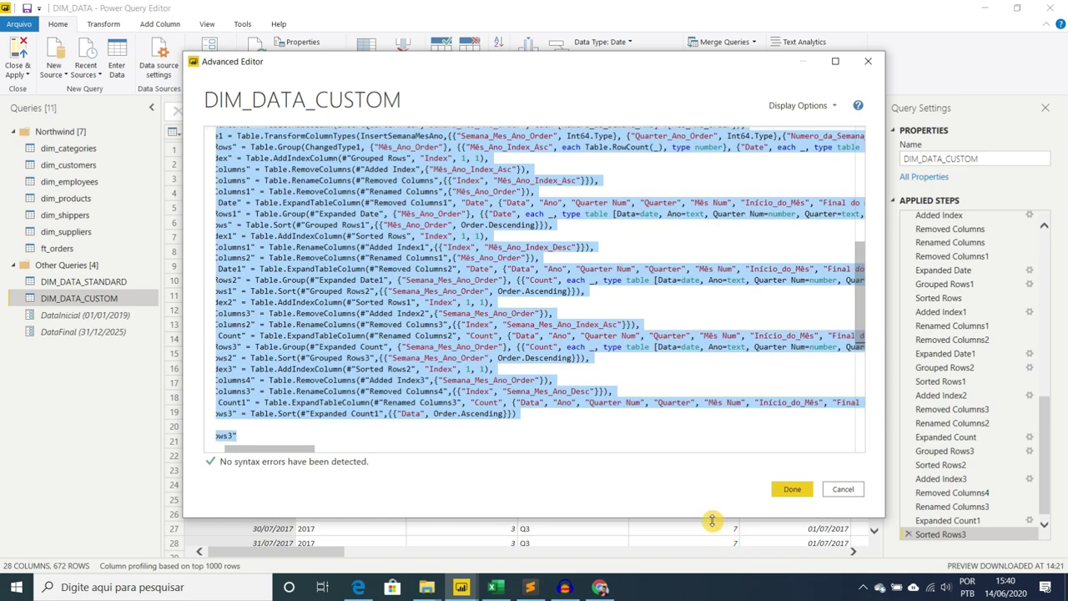
pyautogui.click(807, 494)
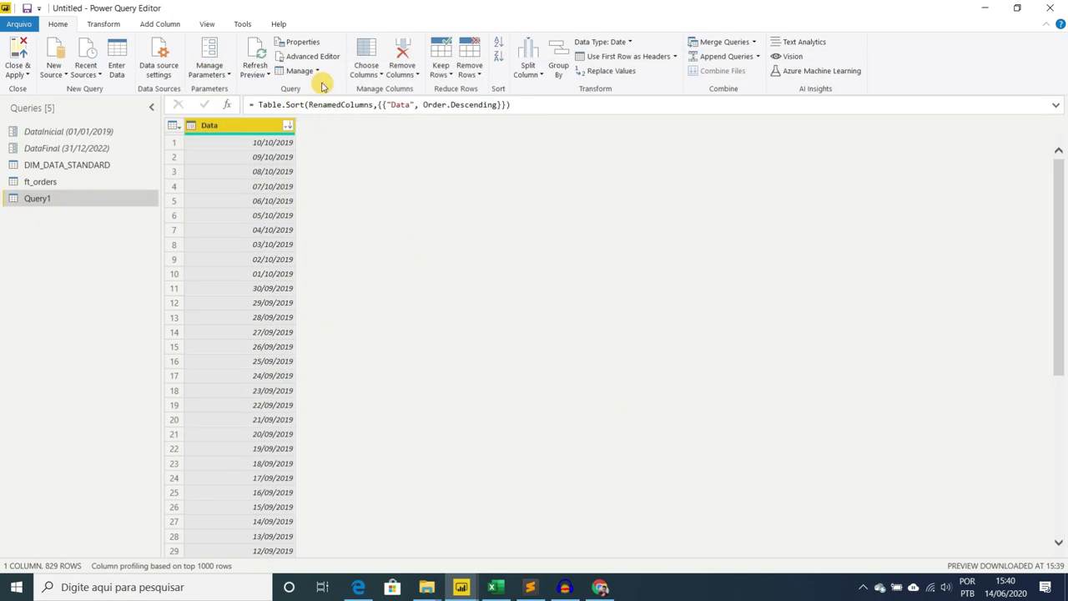
# Replace the closing in block of Query1's M code with the copied code, indent InsertYear, and add a comma after the Sorted Rows line.
pyautogui.click(309, 56)
pyautogui.moveTo(321, 265); pyautogui.dragTo(210, 235)
pyautogui.hotkey('ctrl', 'v')
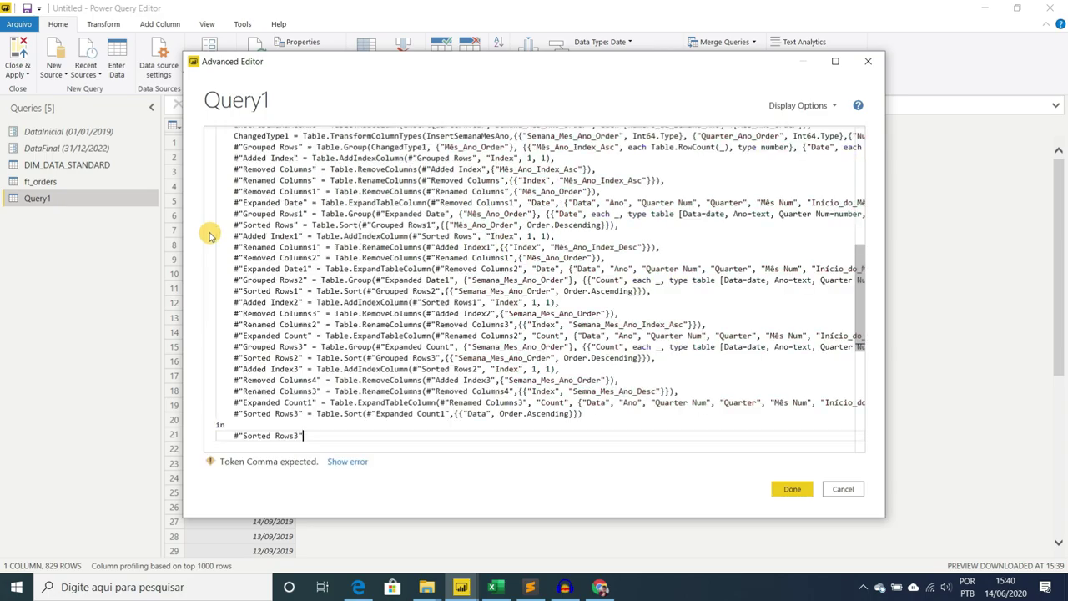
pyautogui.scroll(6, 436, 369)
pyautogui.scroll(2, 436, 369)
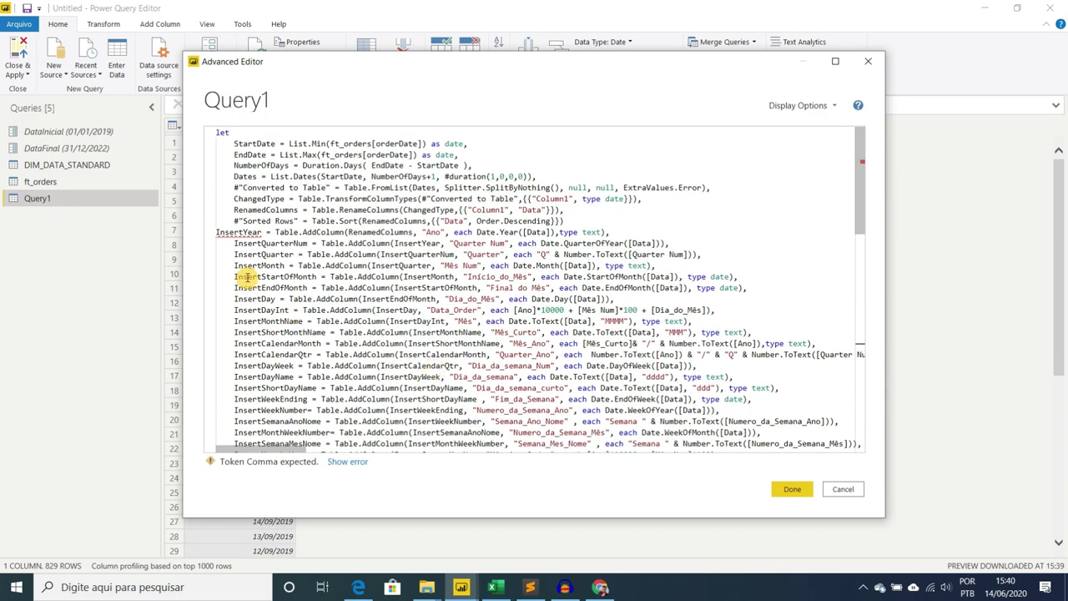
pyautogui.press('Tab')
pyautogui.click(566, 221)
pyautogui.write(',')
# Check the RenamedColumns references in Query1's code, delete the first Sorted Rows line before InsertYear, and accept the code.
pyautogui.click(421, 255)
pyautogui.click(399, 232)
pyautogui.doubleClick(399, 232)
pyautogui.click(277, 222)
pyautogui.doubleClick(397, 222)
pyautogui.click(399, 221)
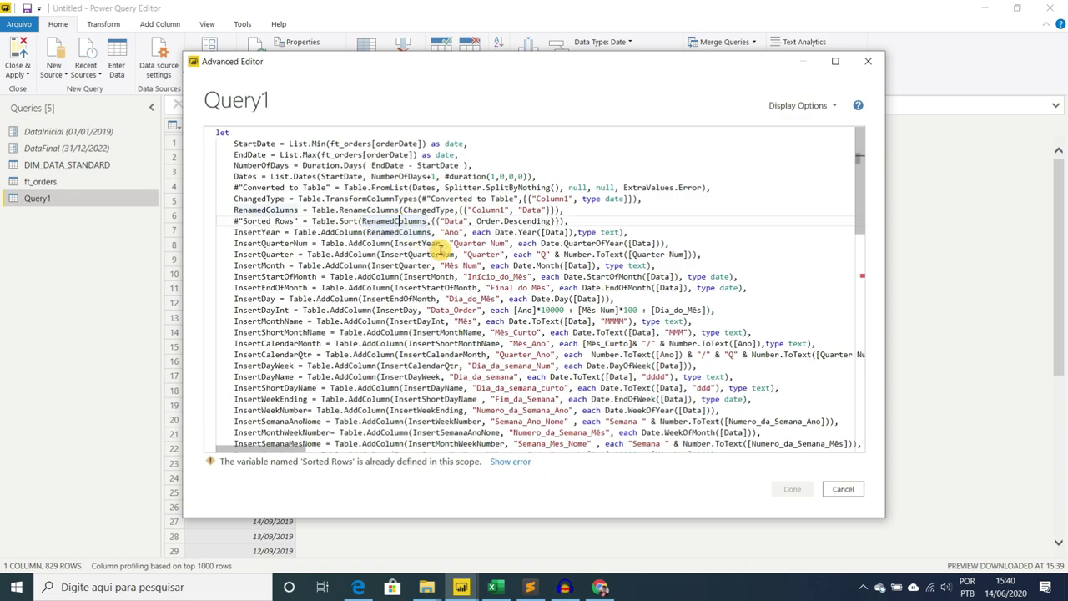
pyautogui.moveTo(569, 221); pyautogui.dragTo(235, 221)
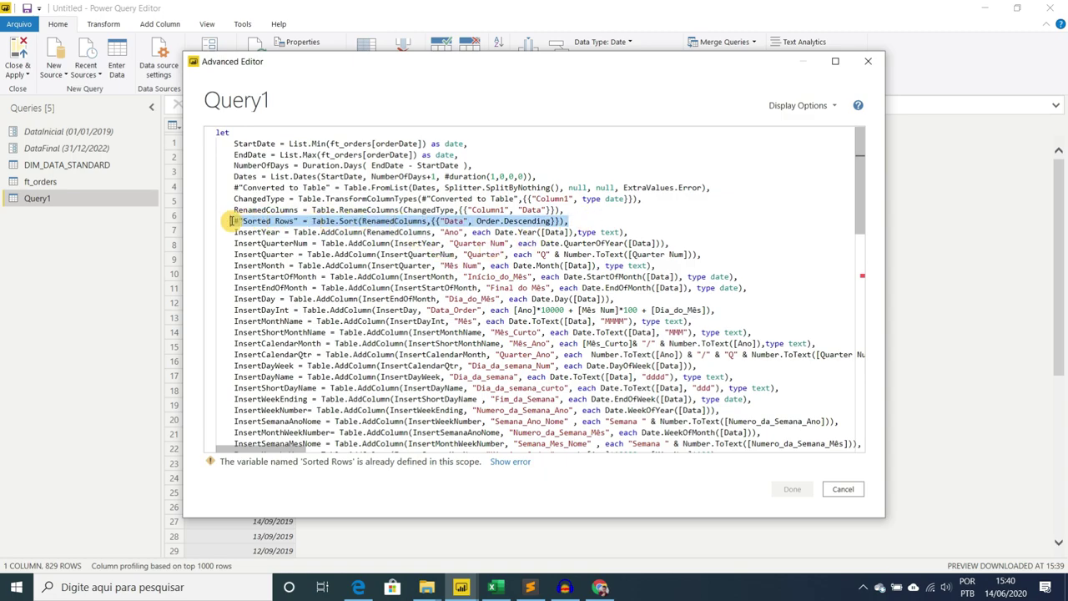
pyautogui.press('Delete')
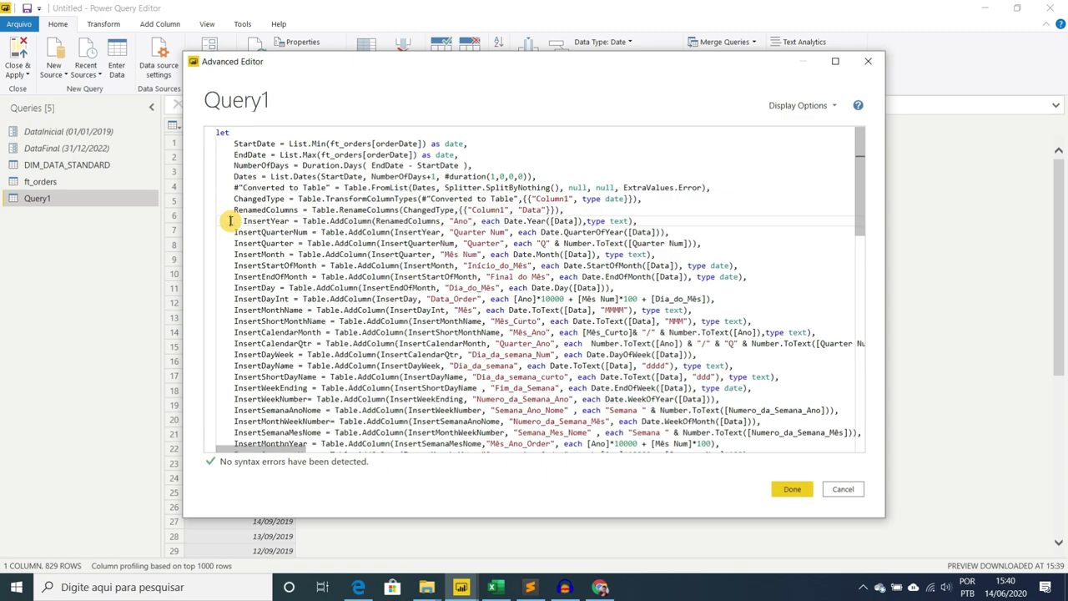
pyautogui.doubleClick(296, 209)
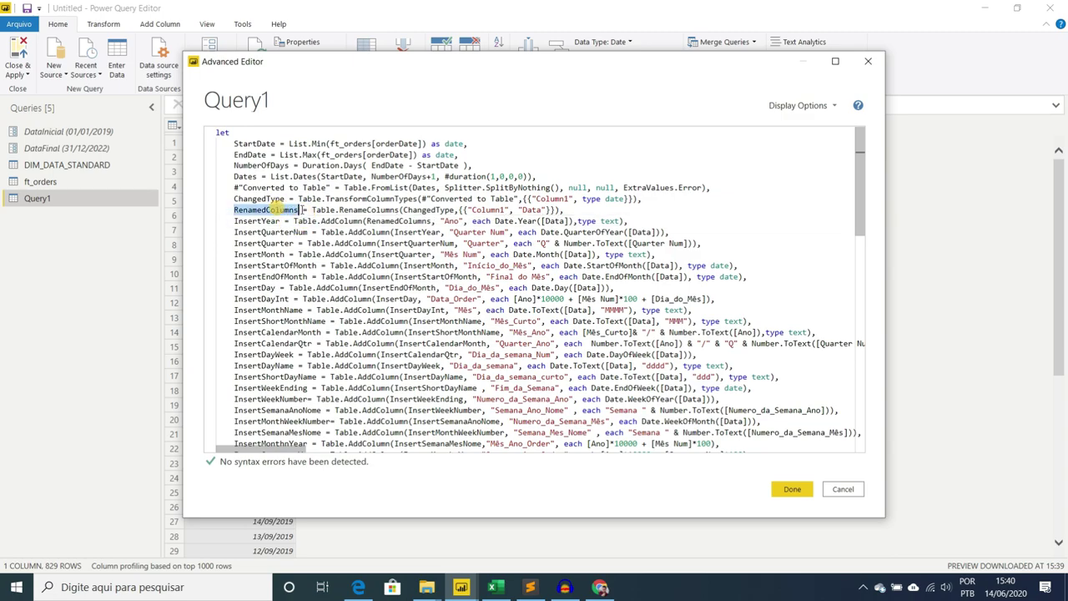
pyautogui.doubleClick(388, 209)
pyautogui.scroll(-10, 534, 292)
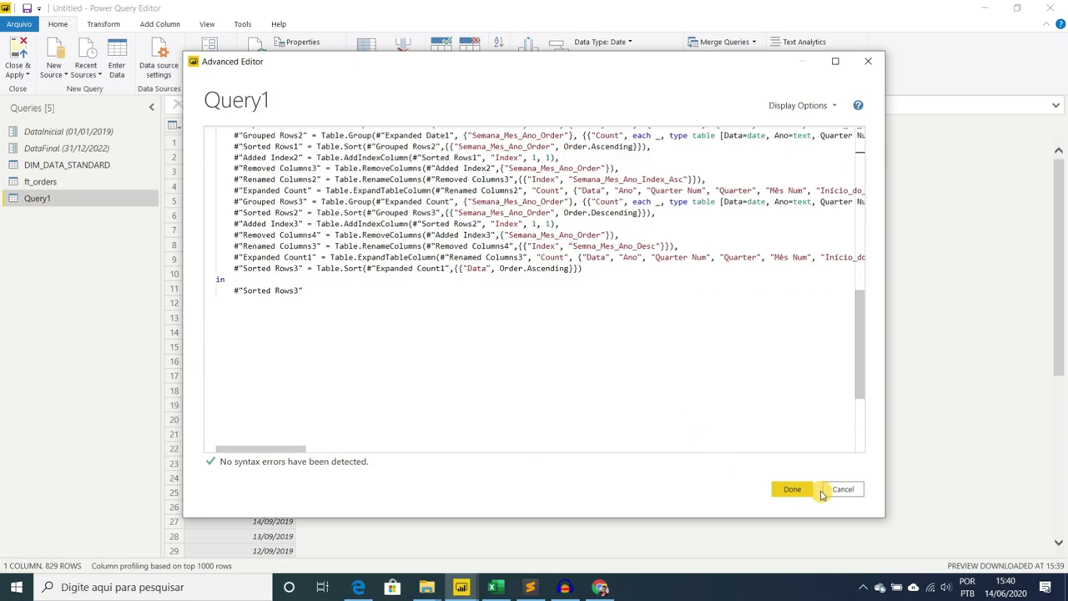
pyautogui.click(792, 489)
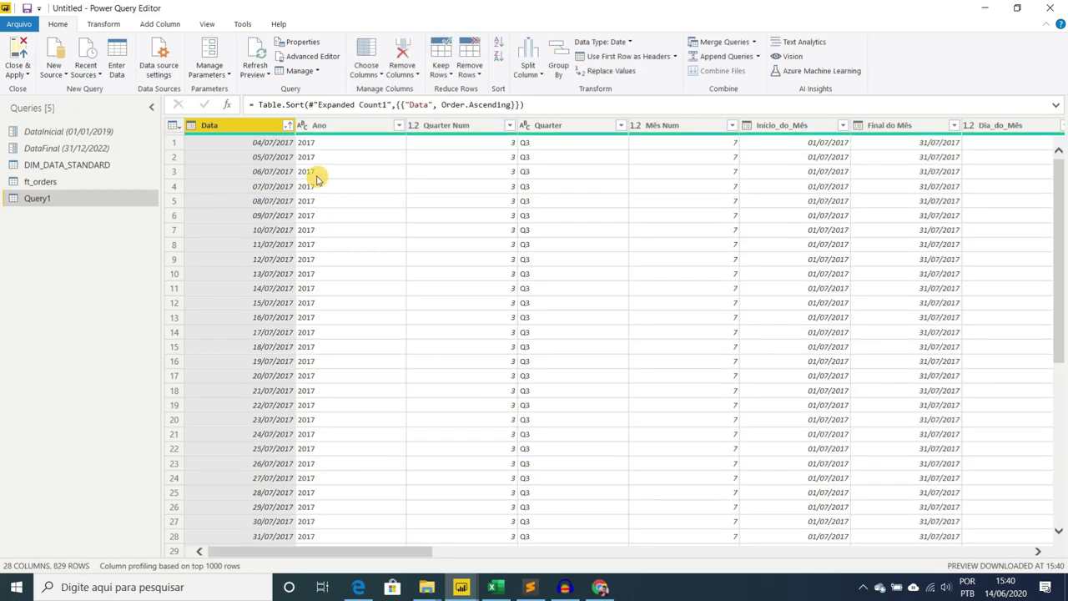
# Sort the expanded date table by Data in descending order and rename Query1 as DIM_DATA_CUSTOM.
pyautogui.click(288, 125)
pyautogui.click(110, 159)
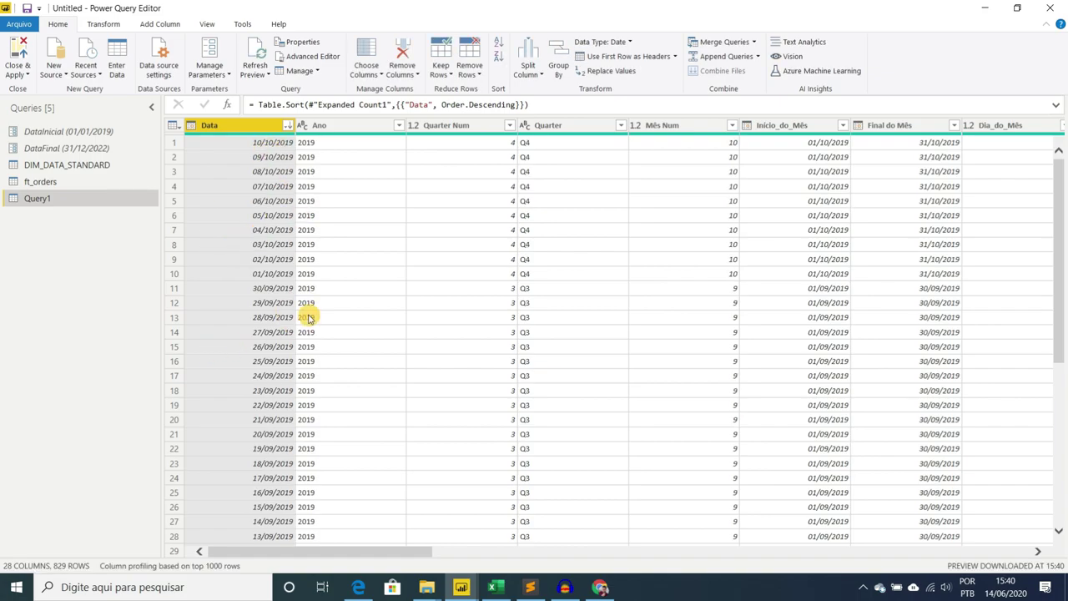
pyautogui.doubleClick(40, 199)
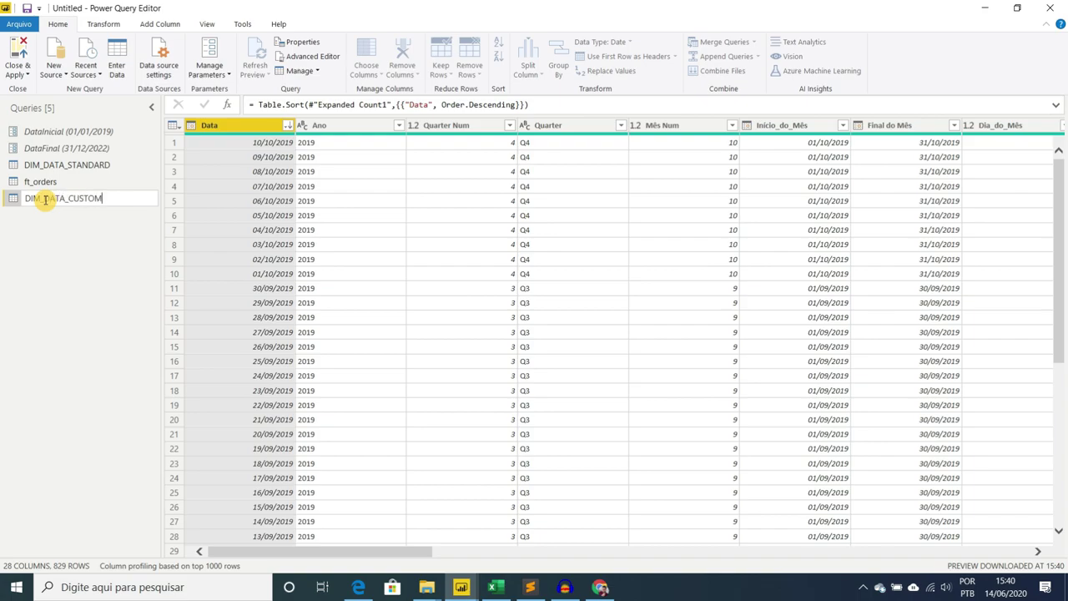
pyautogui.press('Return')
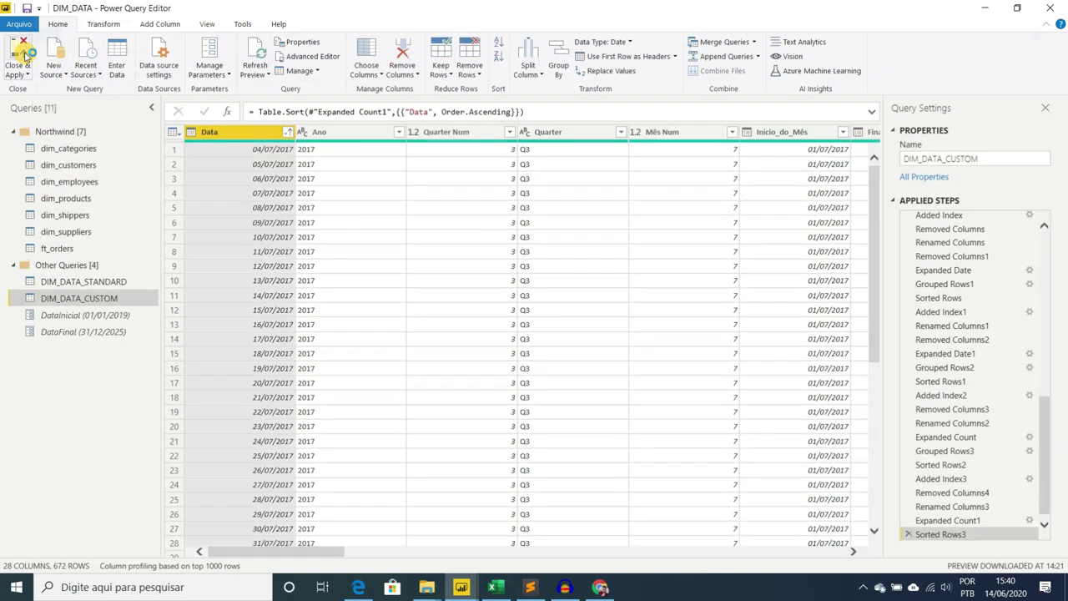
# Close the query editor with the changes applied, and open the Untitled report's model view.
pyautogui.click(22, 52)
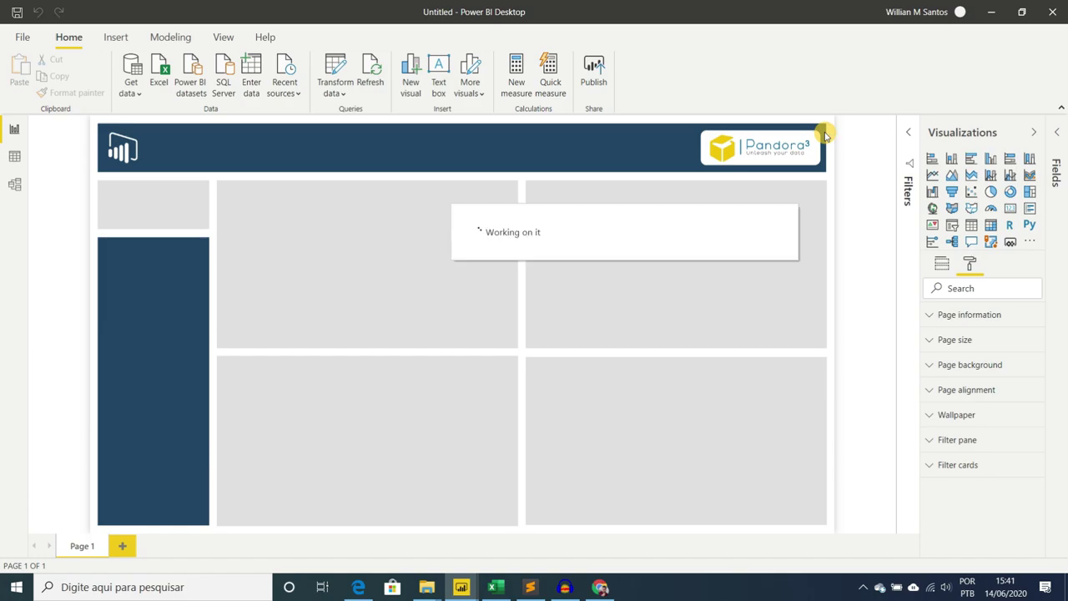
pyautogui.click(15, 185)
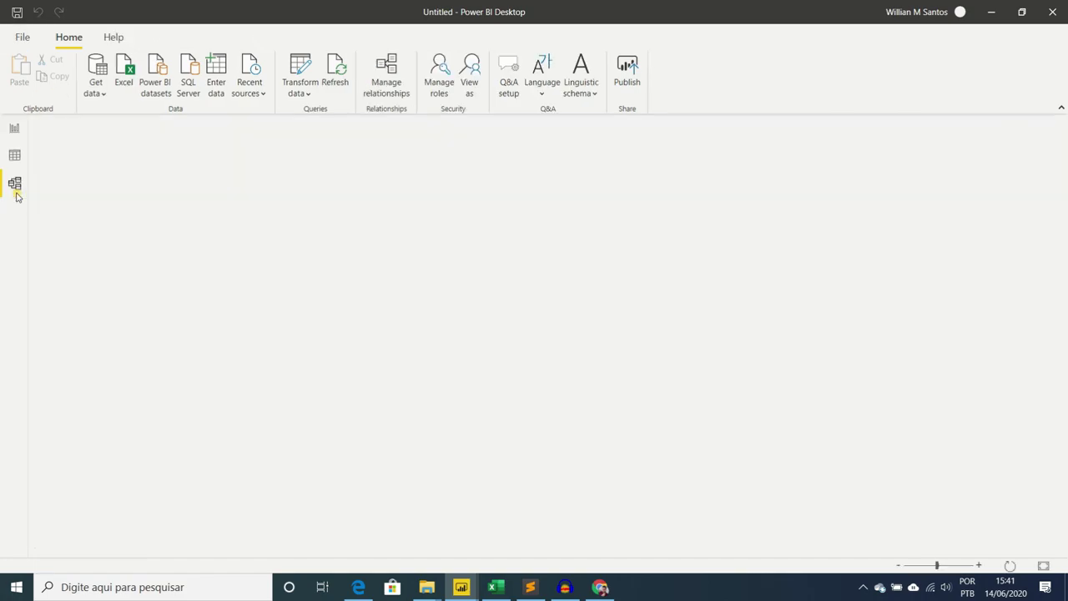
# Space out the tables in the model view and relate Data in DIM_DATA_STANDARD to orderDate in ft_orders.
pyautogui.moveTo(379, 162); pyautogui.dragTo(339, 159)
pyautogui.moveTo(576, 165); pyautogui.dragTo(511, 248)
pyautogui.scroll(-1, 528, 295)
pyautogui.scroll(-4, 544, 348)
pyautogui.scroll(5, 545, 348)
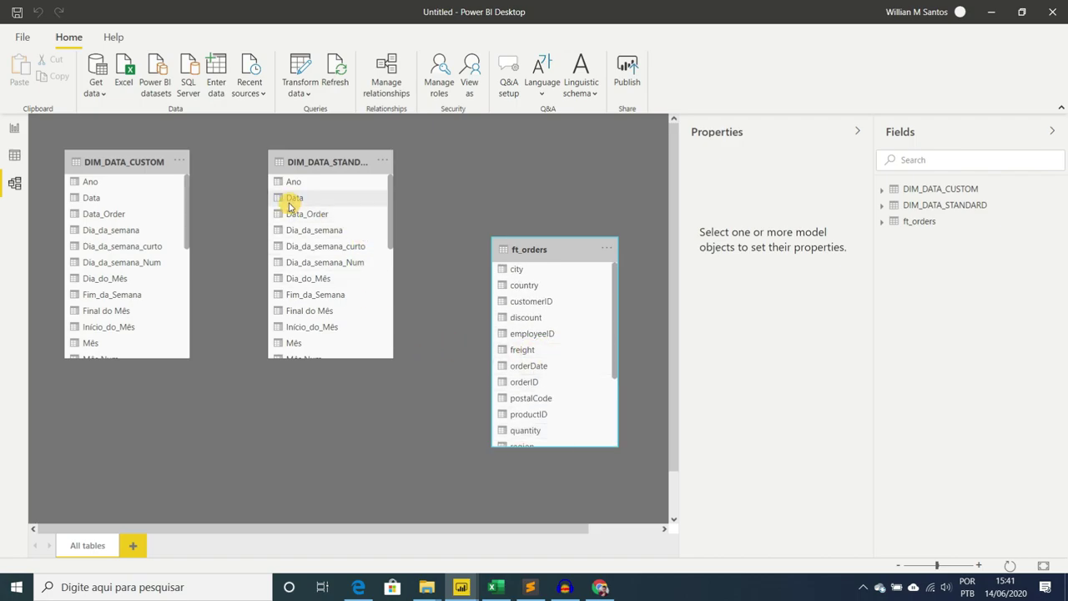
pyautogui.moveTo(299, 202); pyautogui.dragTo(538, 370)
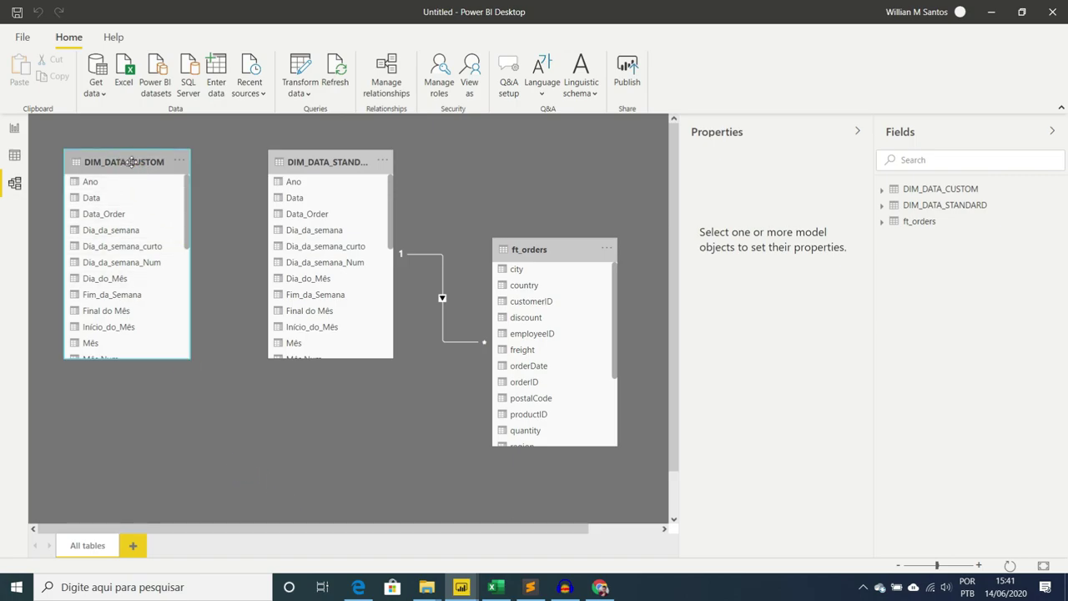
# Arrange ft_orders between the two date tables and relate its orderDate to Data in DIM_DATA_CUSTOM.
pyautogui.moveTo(126, 160); pyautogui.dragTo(612, 185)
pyautogui.moveTo(506, 534); pyautogui.dragTo(685, 537)
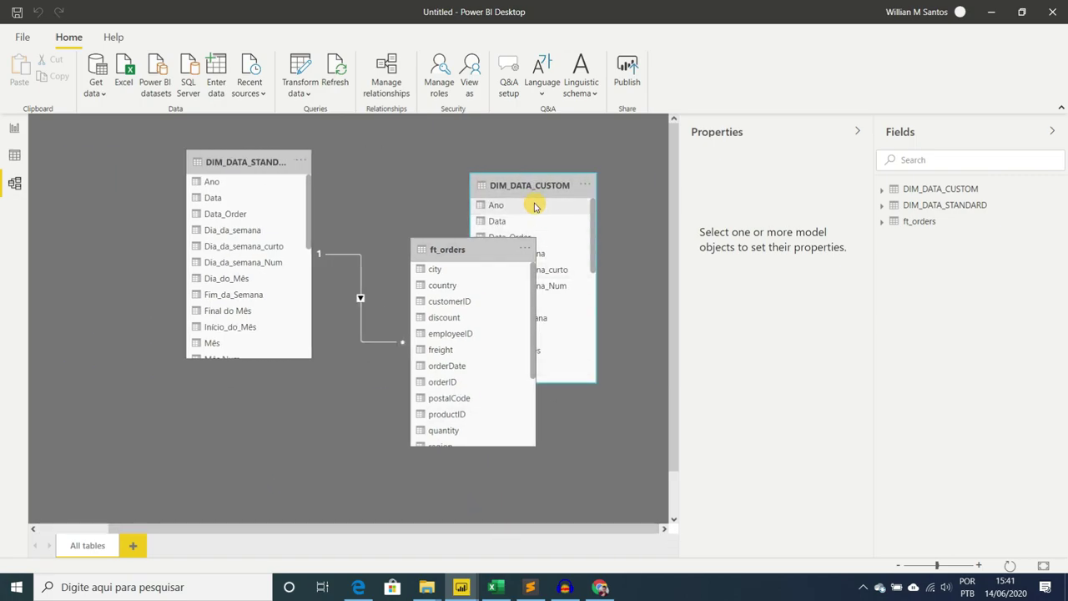
pyautogui.moveTo(501, 185); pyautogui.dragTo(529, 191)
pyautogui.moveTo(526, 259); pyautogui.dragTo(465, 293)
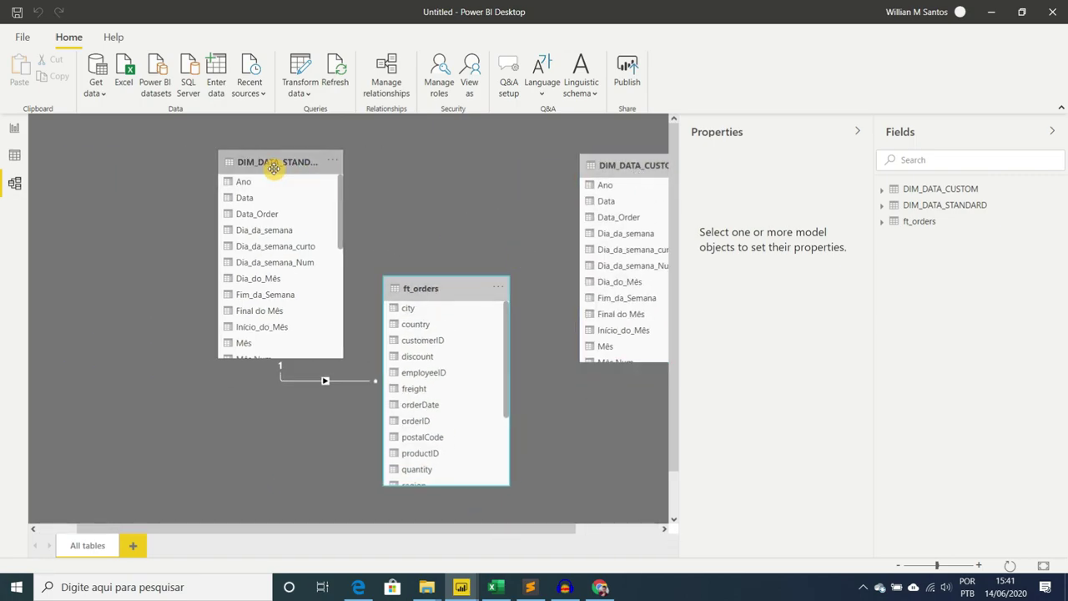
pyautogui.moveTo(272, 161); pyautogui.dragTo(185, 162)
pyautogui.moveTo(436, 289); pyautogui.dragTo(381, 264)
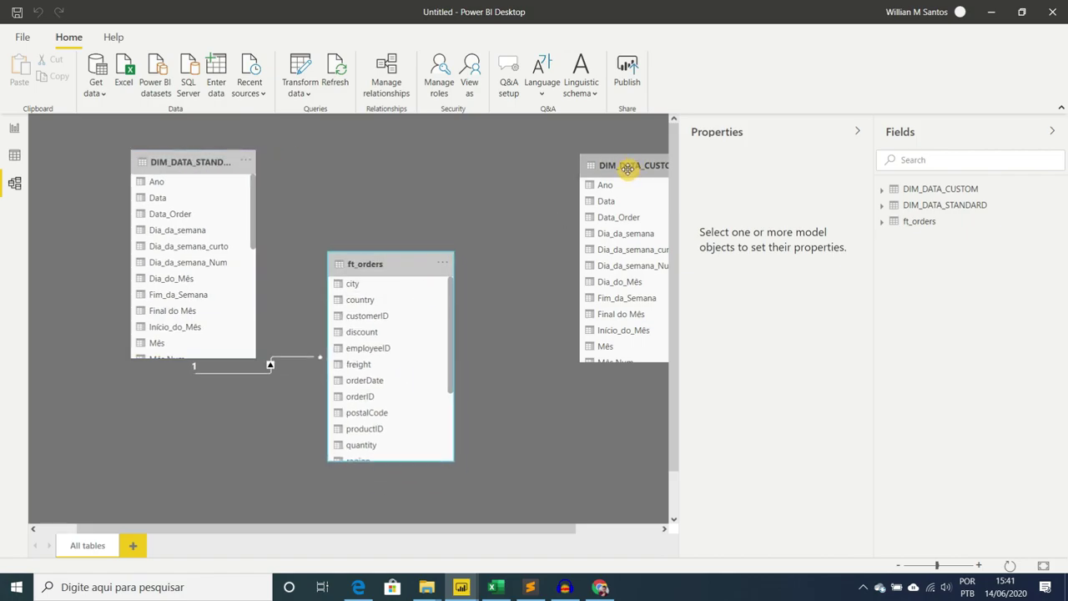
pyautogui.moveTo(627, 169); pyautogui.dragTo(573, 200)
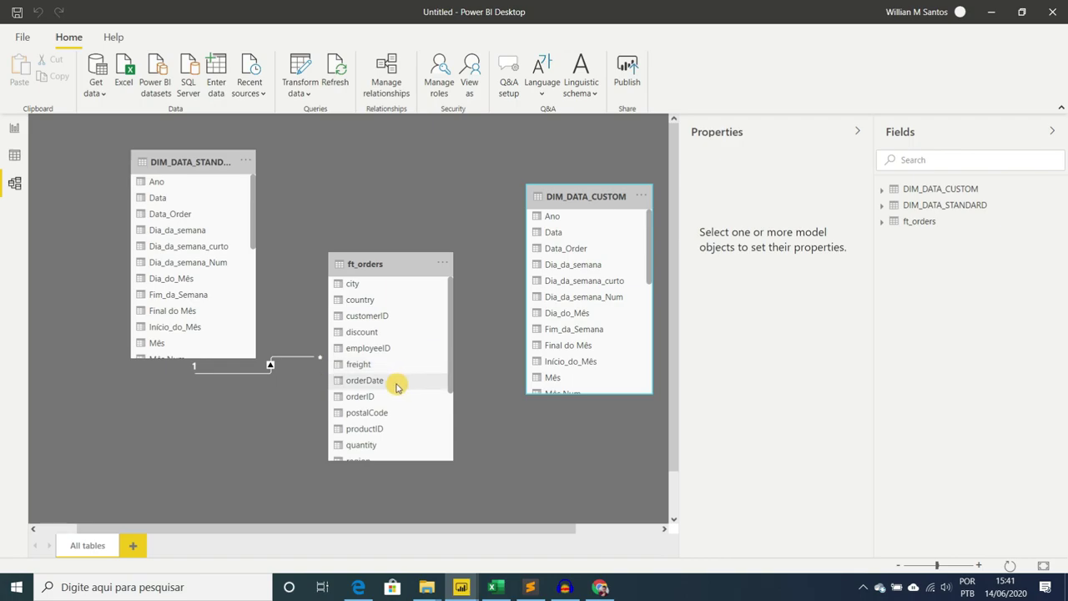
pyautogui.moveTo(374, 388); pyautogui.dragTo(549, 235)
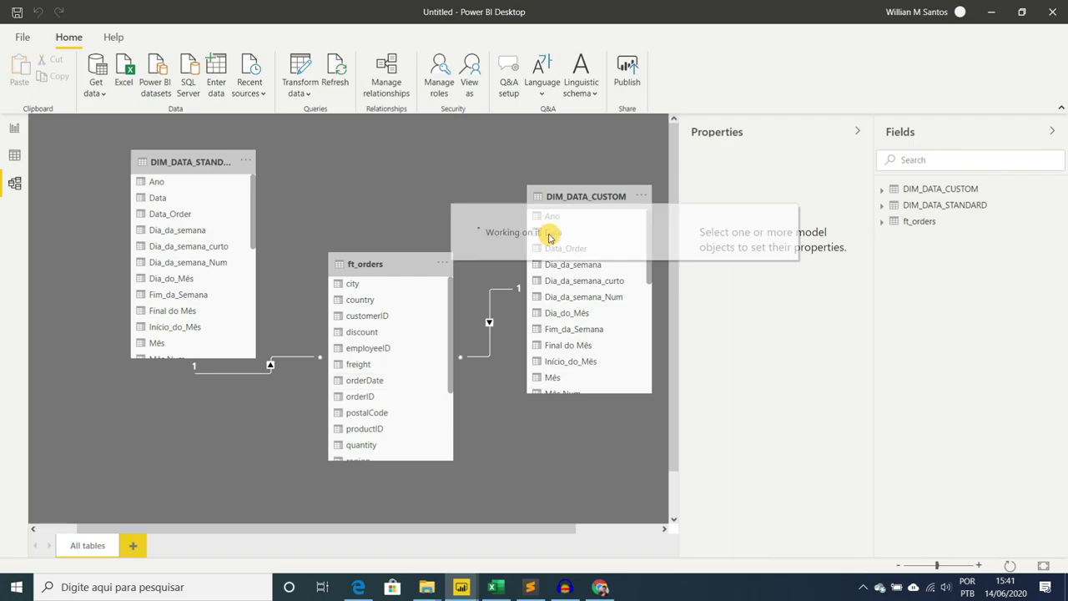
# Add a slicer on Data from DIM_DATA_STANDARD to the upper middle panel of report Page 1 and shrink it to fit.
pyautogui.click(12, 130)
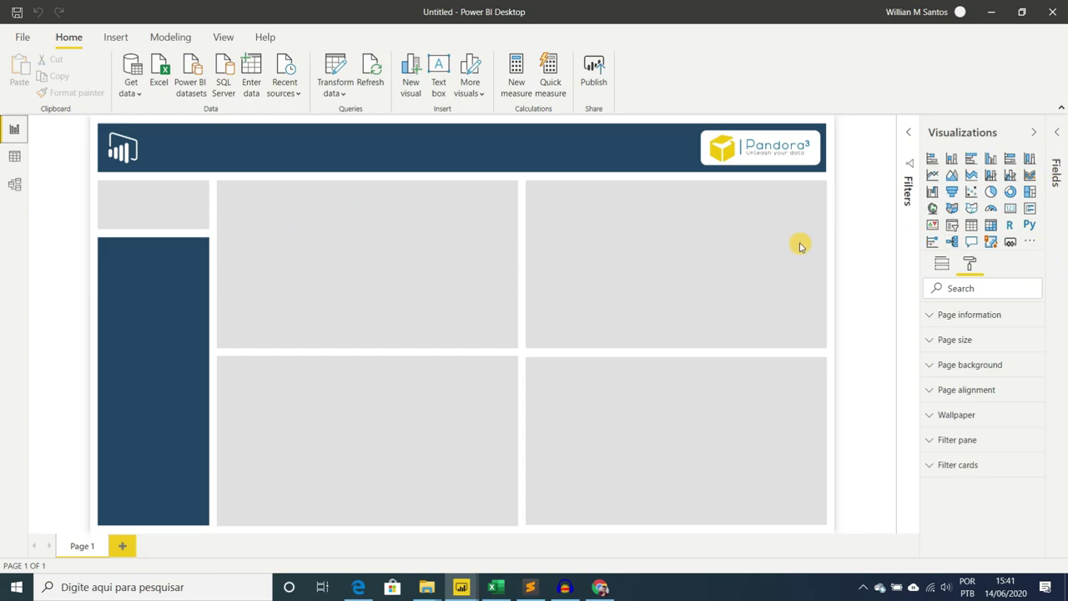
pyautogui.click(952, 233)
pyautogui.moveTo(174, 131); pyautogui.dragTo(309, 194)
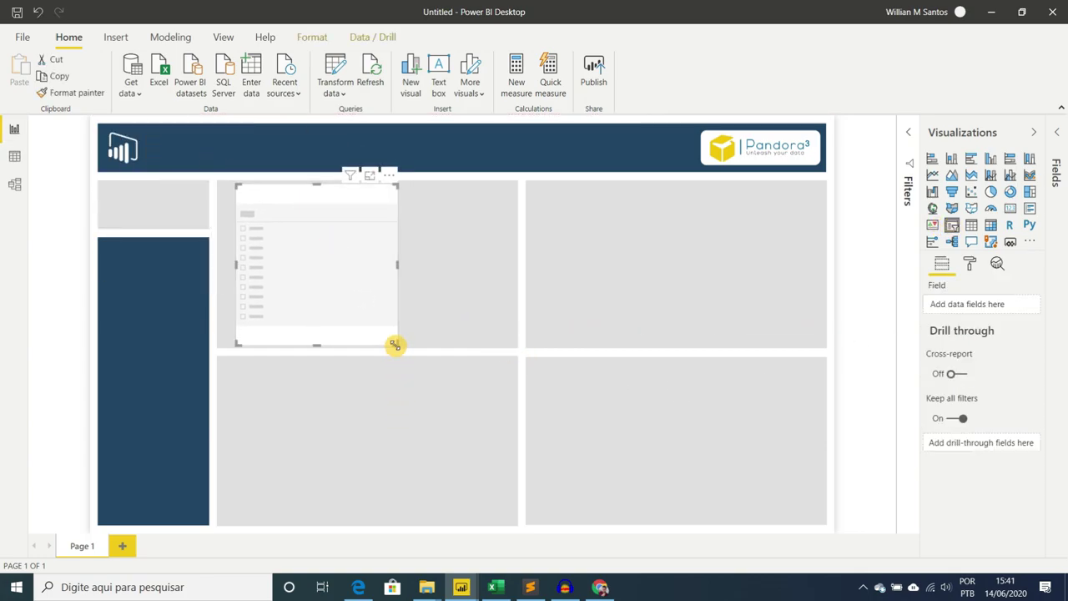
pyautogui.moveTo(398, 347); pyautogui.dragTo(423, 308)
pyautogui.click(1062, 129)
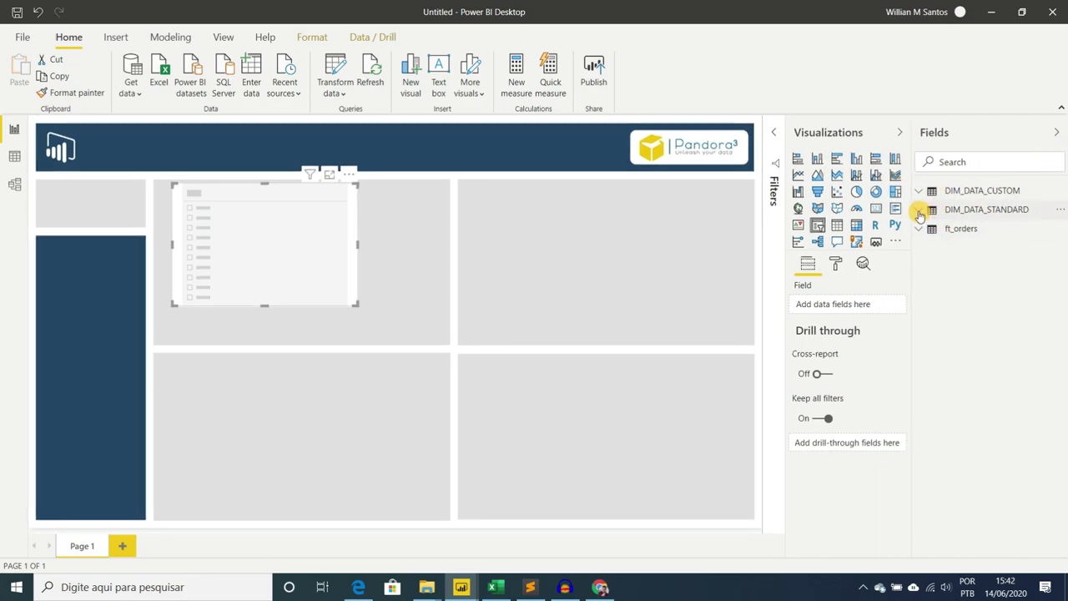
pyautogui.click(921, 212)
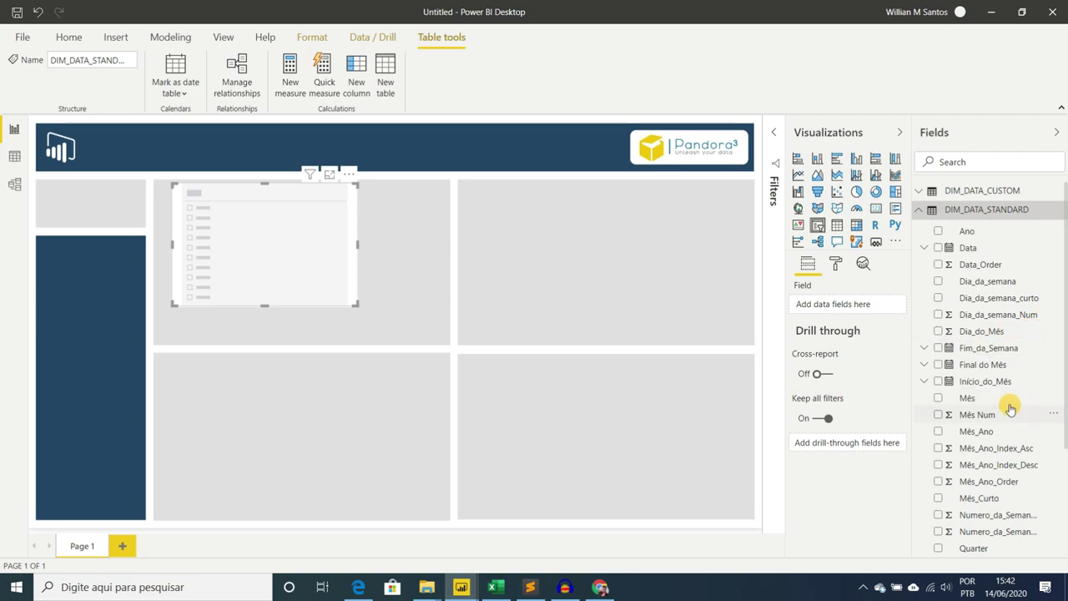
pyautogui.scroll(-2, 1011, 341)
pyautogui.scroll(2, 1011, 310)
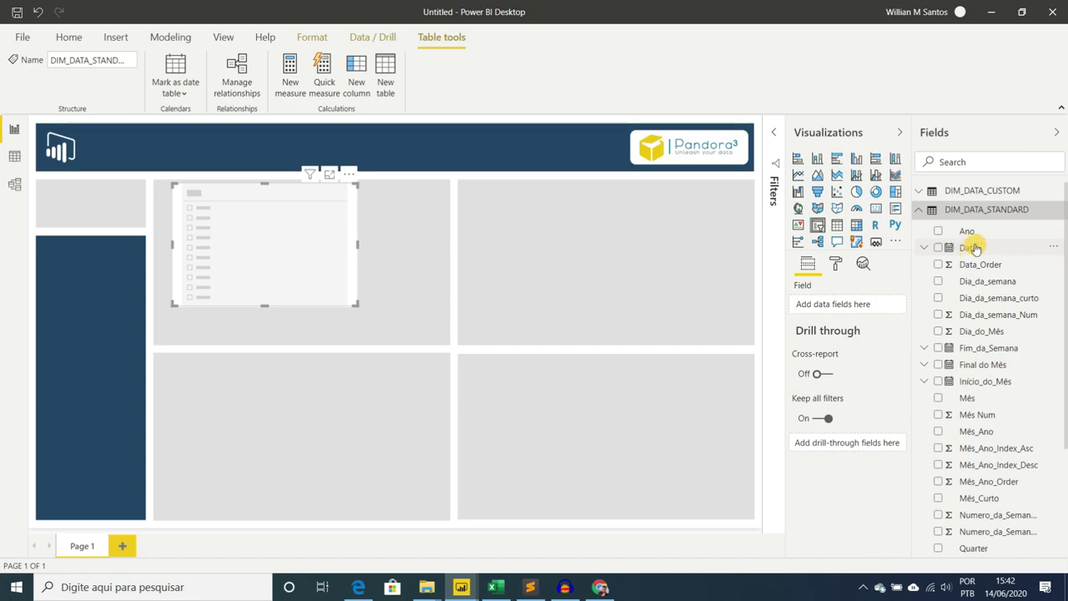
pyautogui.moveTo(973, 248); pyautogui.dragTo(860, 313)
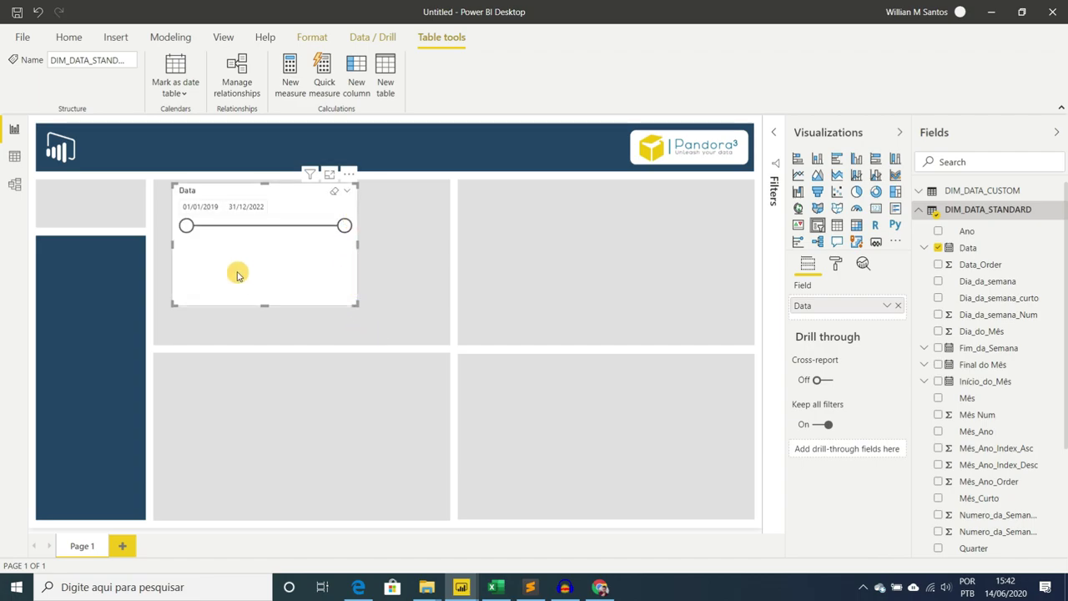
pyautogui.moveTo(355, 300); pyautogui.dragTo(318, 288)
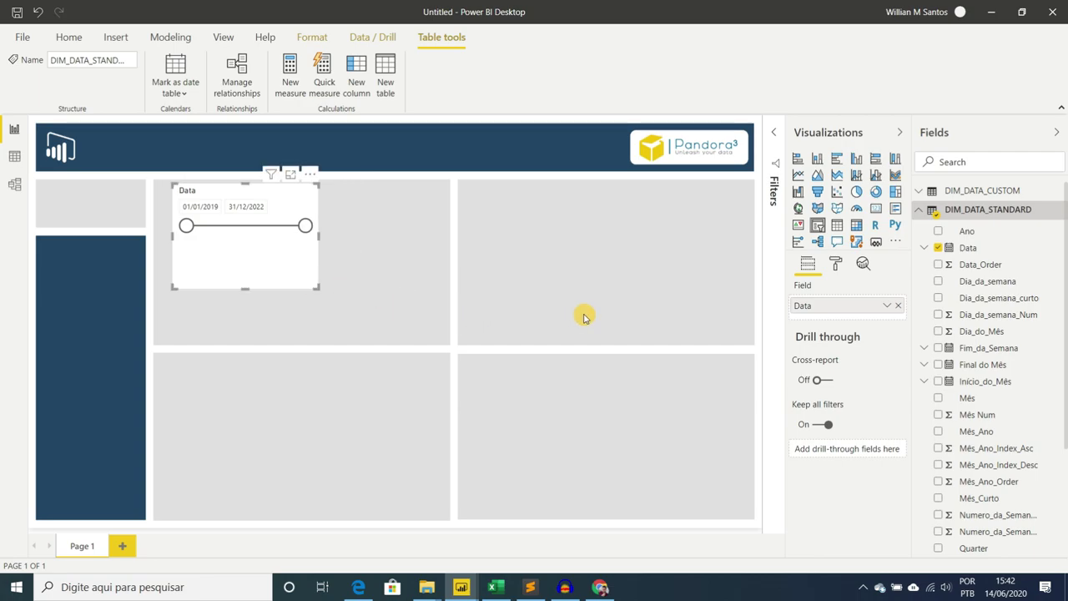
# Filter the Data slicer by relative date to the last 1 years including today, and nudge it slightly left.
pyautogui.click(776, 134)
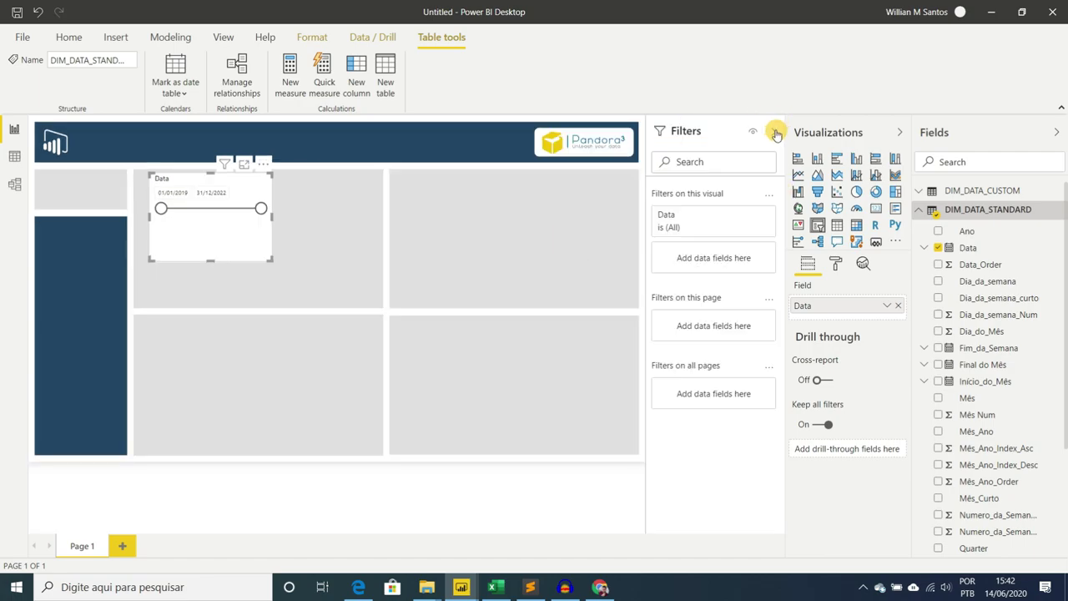
pyautogui.click(748, 218)
pyautogui.click(765, 263)
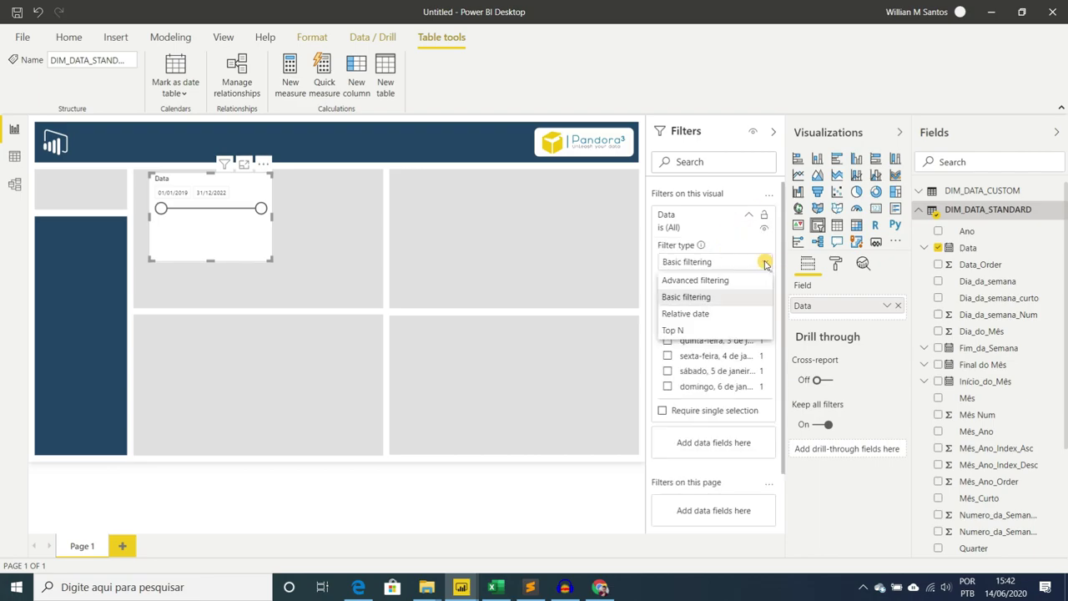
pyautogui.click(720, 314)
pyautogui.click(722, 321)
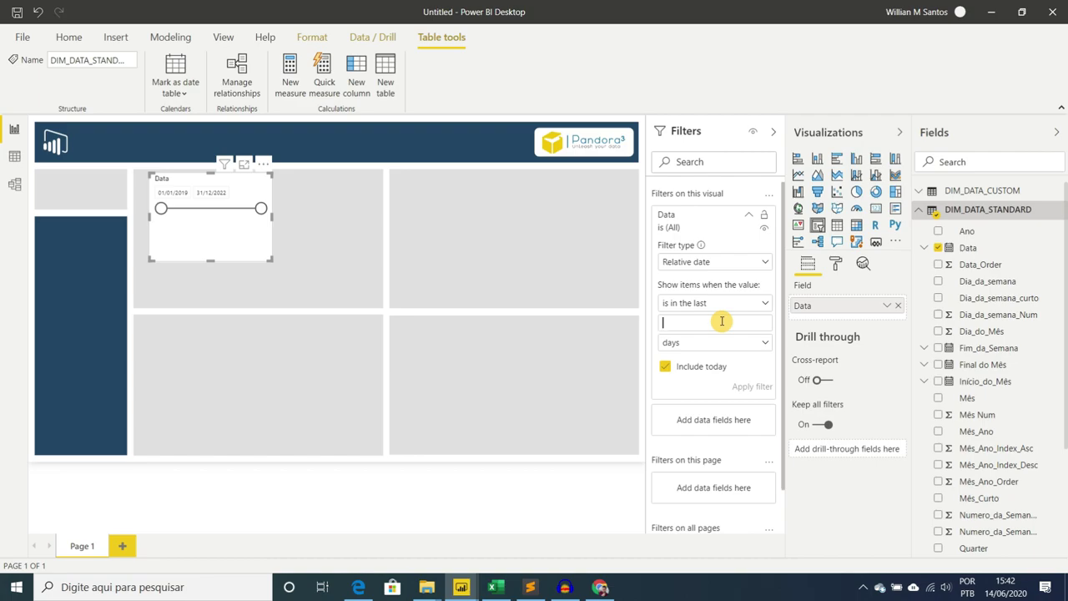
pyautogui.click(764, 303)
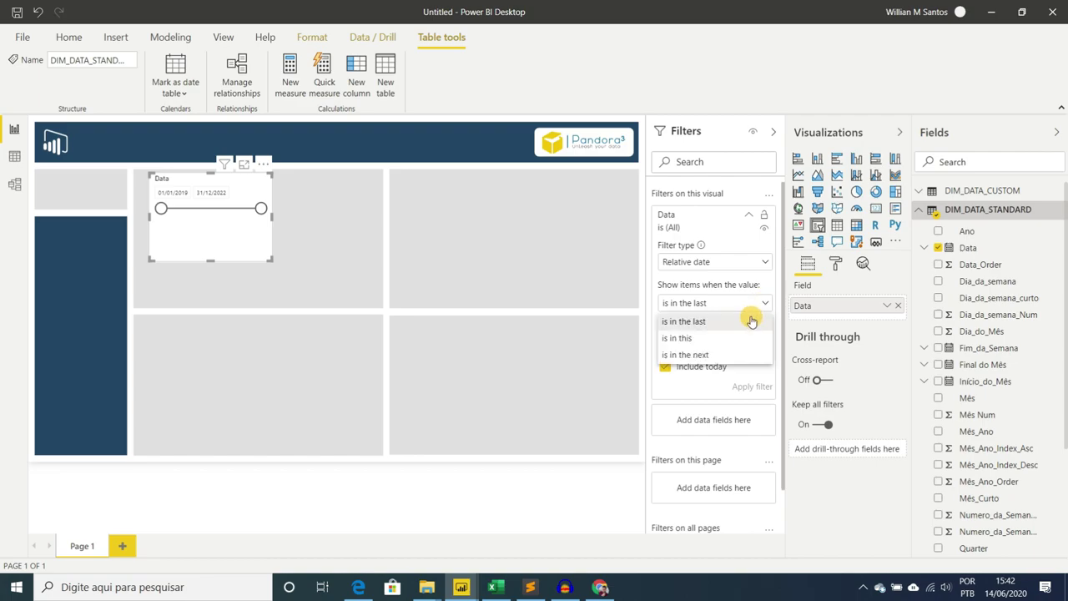
pyautogui.click(751, 322)
pyautogui.click(755, 343)
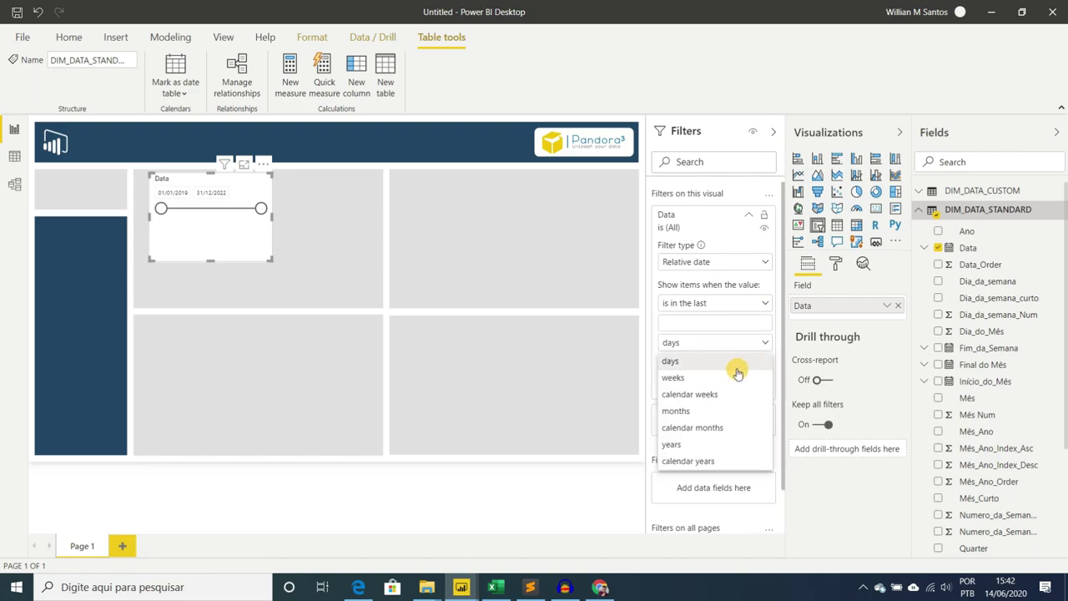
pyautogui.click(704, 444)
pyautogui.click(711, 322)
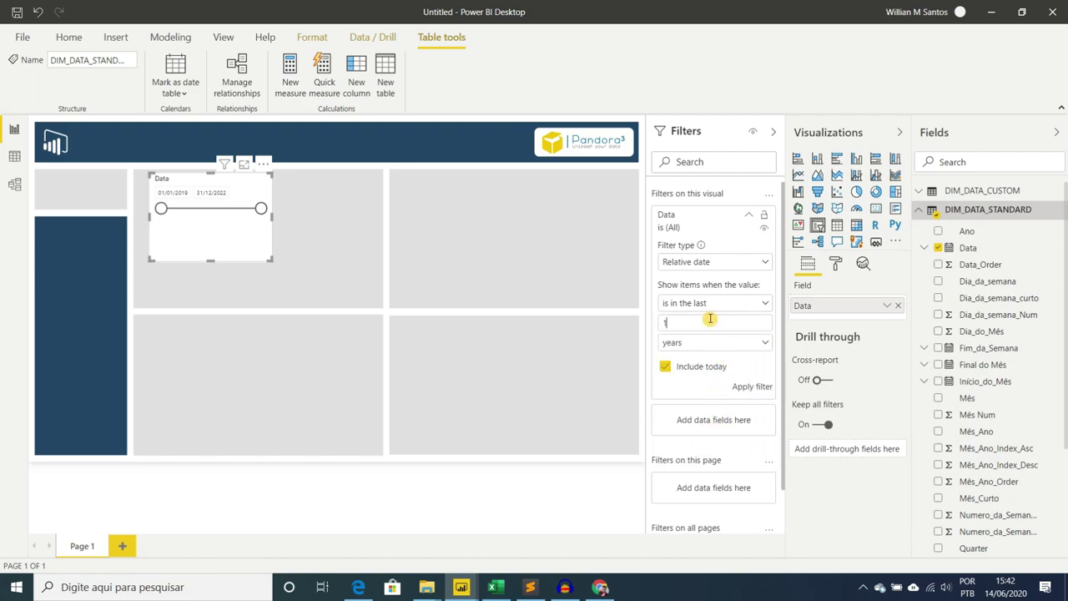
pyautogui.click(747, 389)
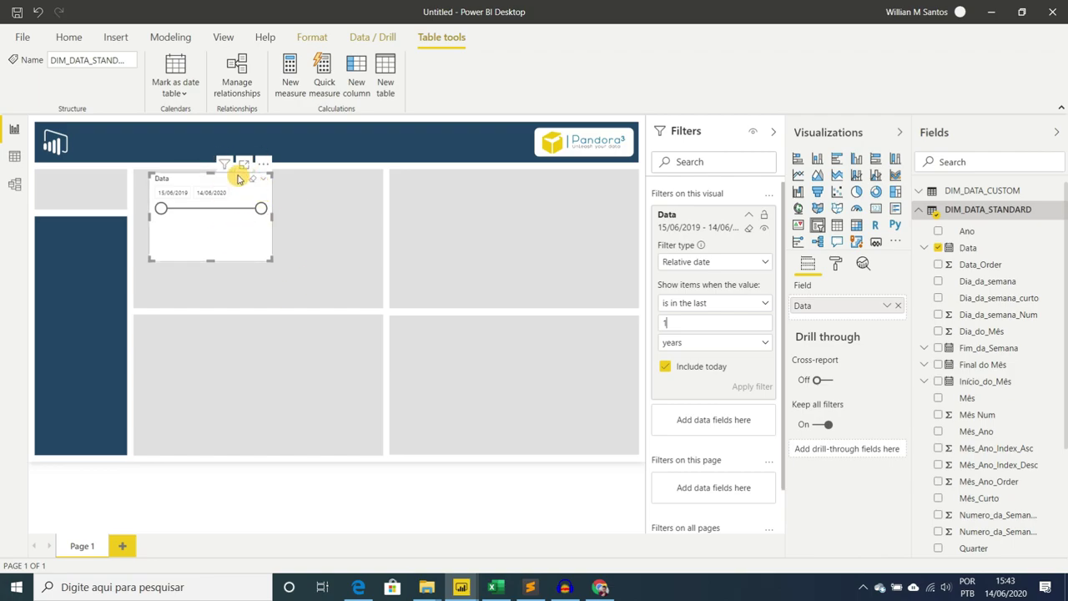
pyautogui.moveTo(239, 174); pyautogui.dragTo(231, 178)
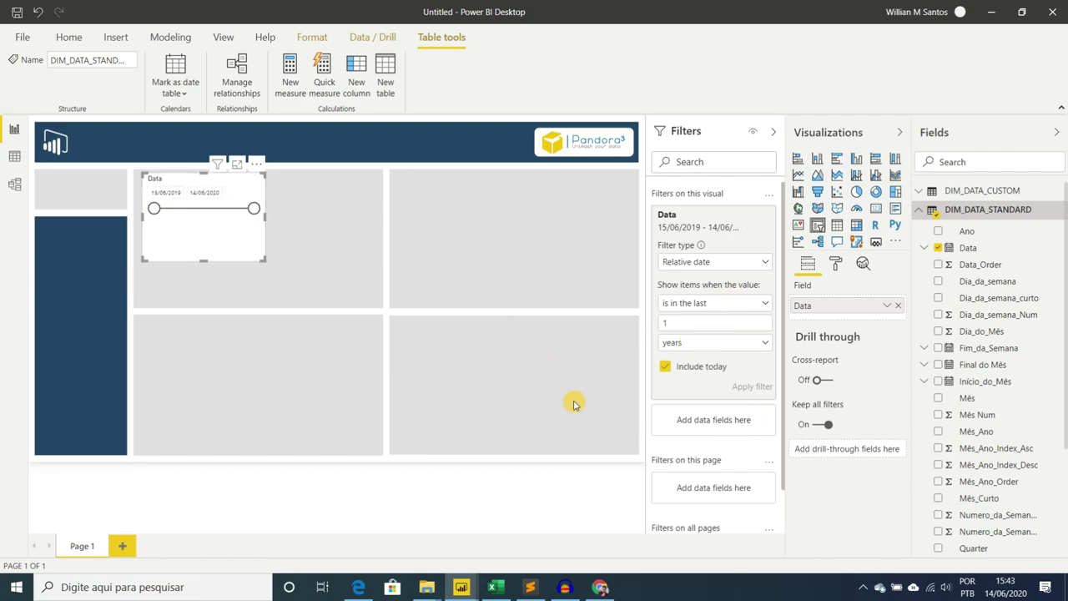
# Duplicate the slicer into the upper right panel and replace its field with Data from DIM_DATA_CUSTOM.
pyautogui.moveTo(1009, 569)
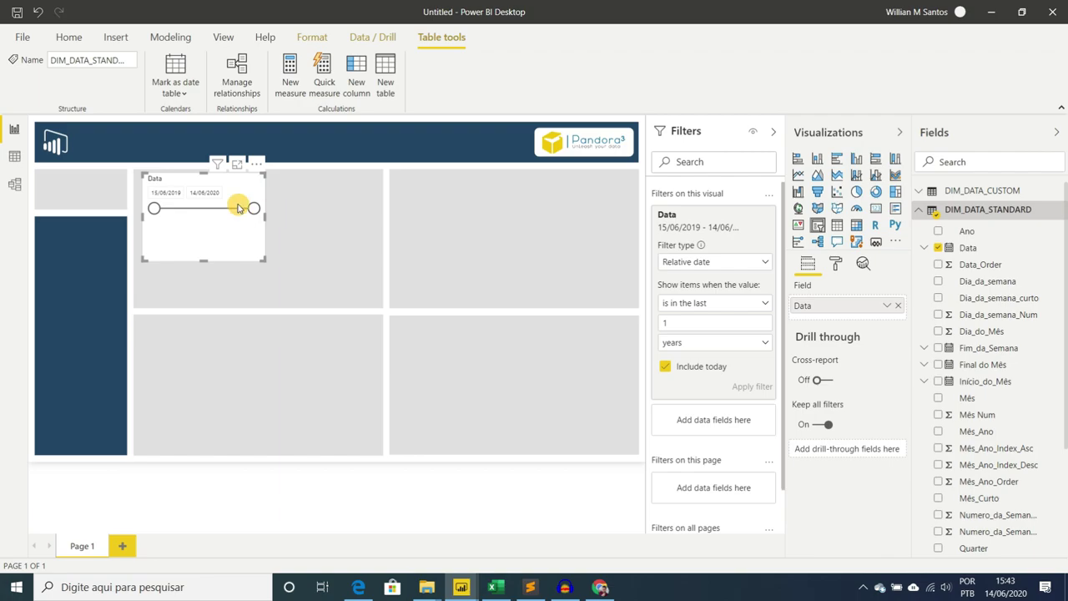
pyautogui.moveTo(231, 176); pyautogui.dragTo(518, 180)
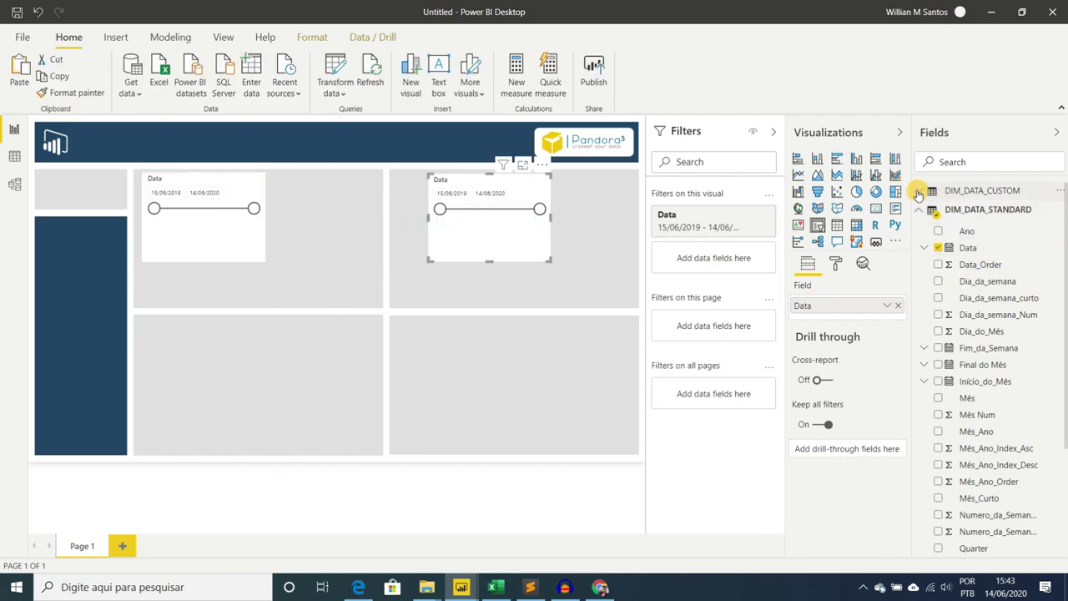
pyautogui.click(918, 192)
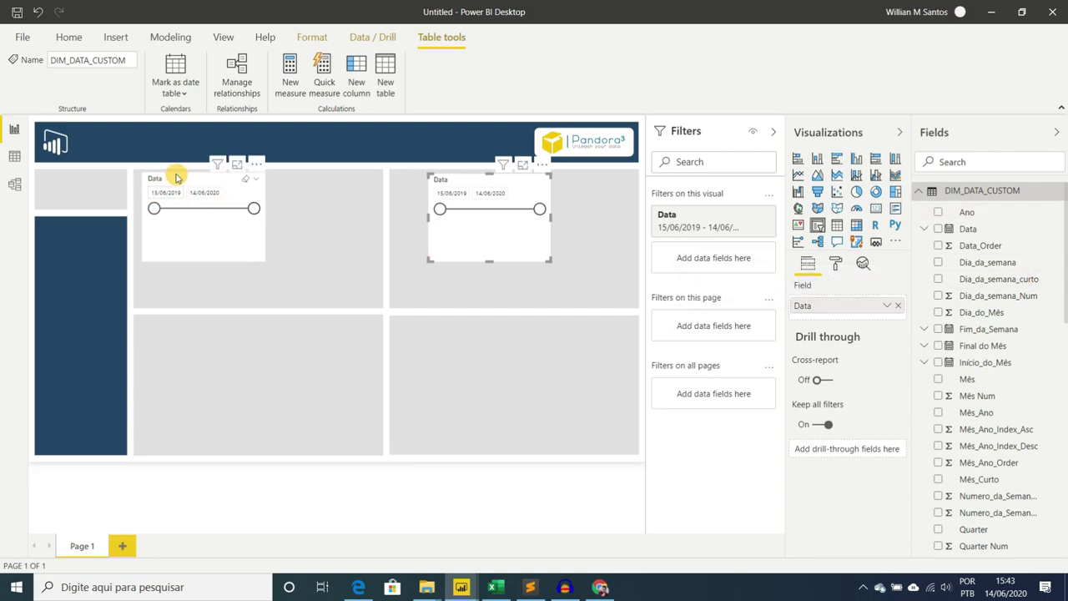
pyautogui.moveTo(991, 227); pyautogui.dragTo(839, 313)
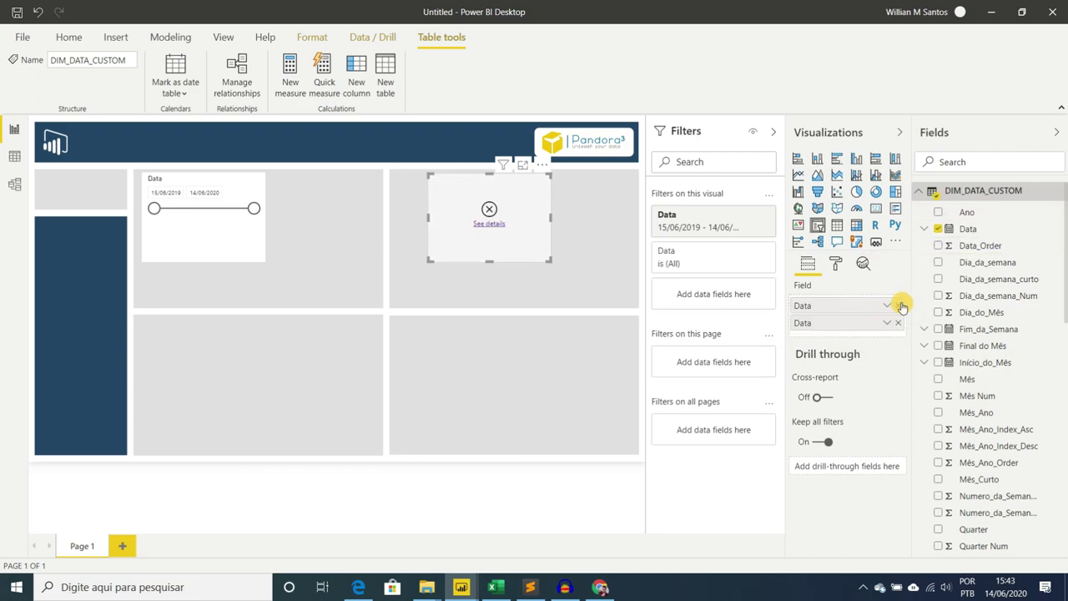
pyautogui.click(899, 307)
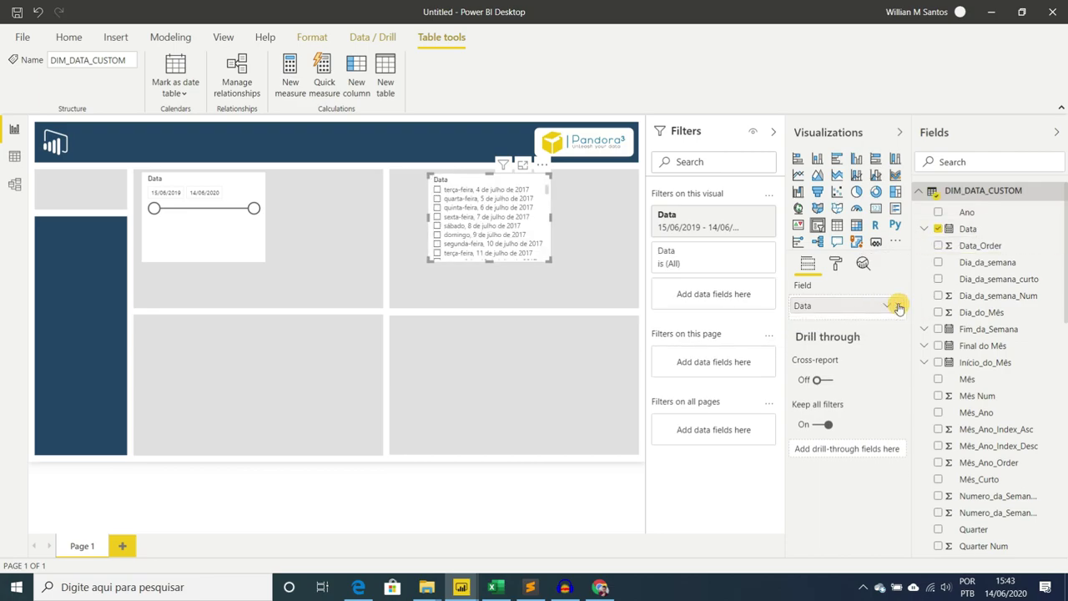
# Enlarge the DIM_DATA_CUSTOM slicer slightly and change its style from a list to Between.
pyautogui.moveTo(548, 261); pyautogui.dragTo(564, 286)
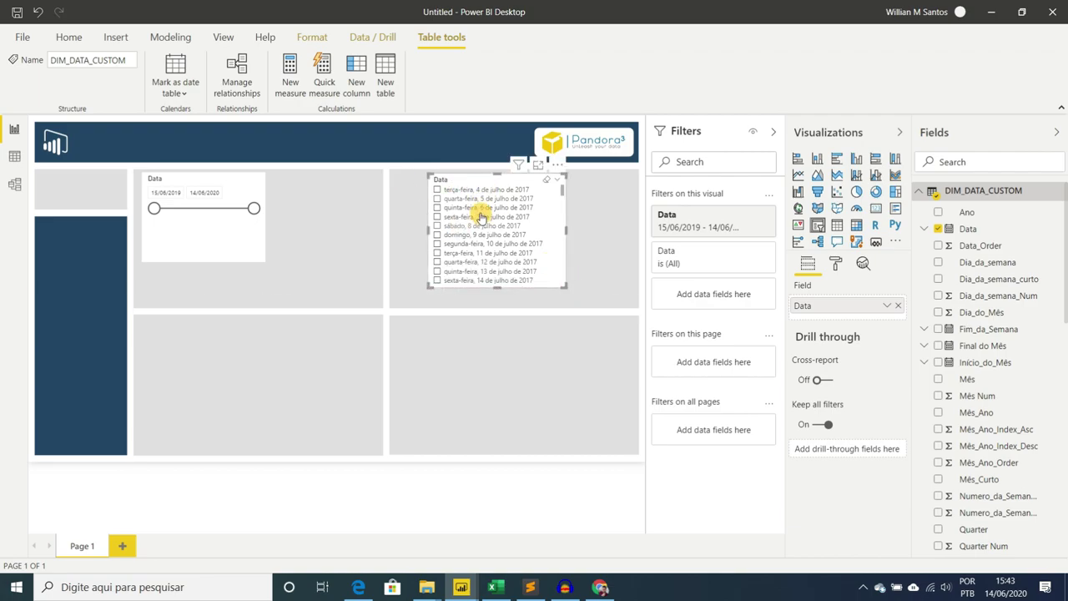
pyautogui.click(558, 182)
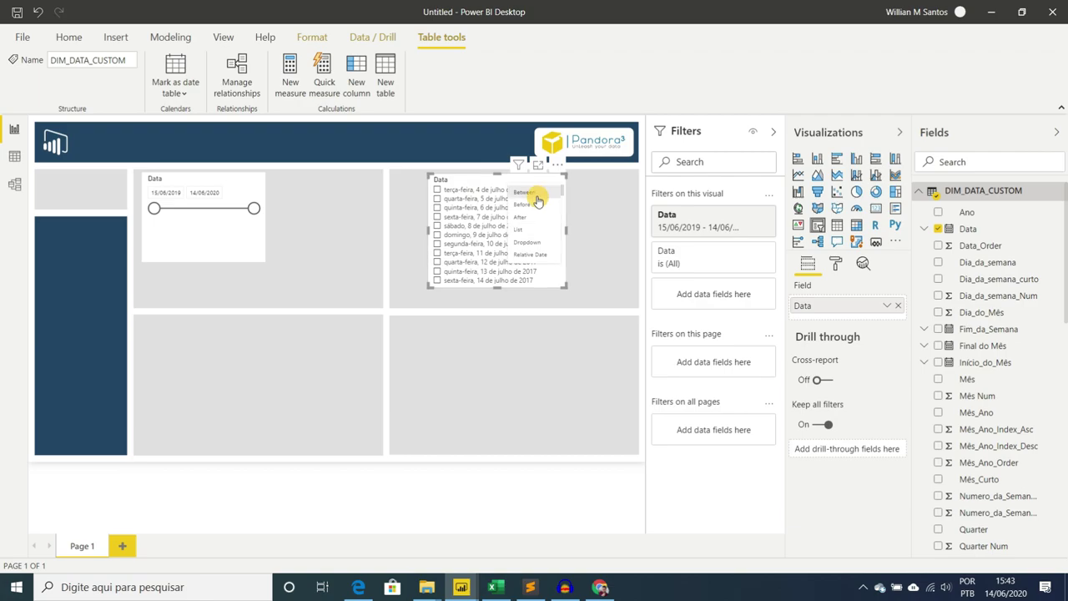
pyautogui.click(524, 193)
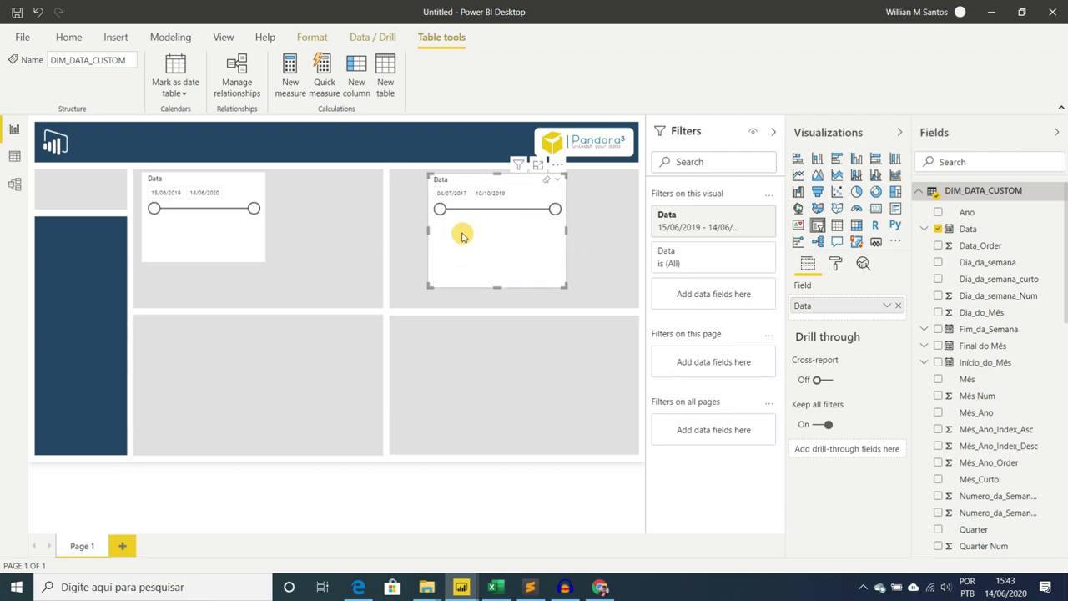
# Check the start and end dates of the DIM_DATA_CUSTOM slicer in their calendars.
pyautogui.click(443, 193)
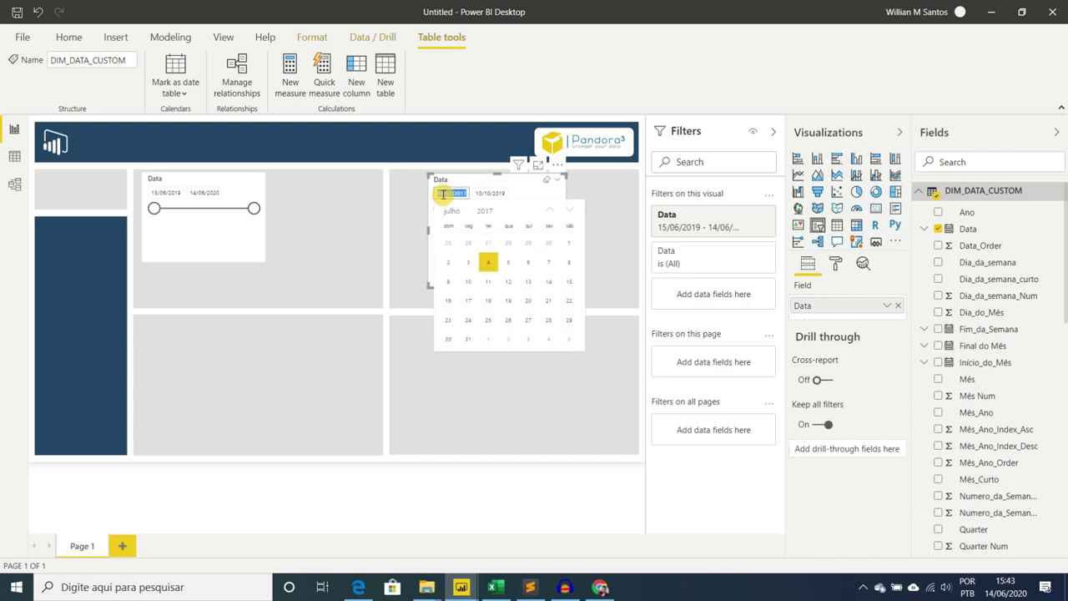
pyautogui.click(487, 193)
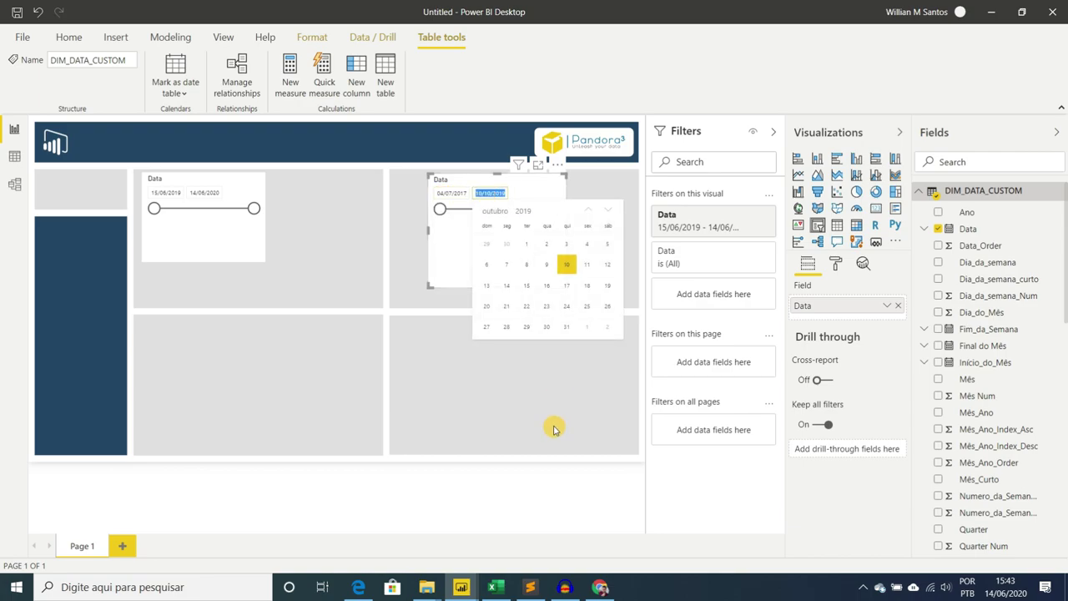
pyautogui.click(440, 256)
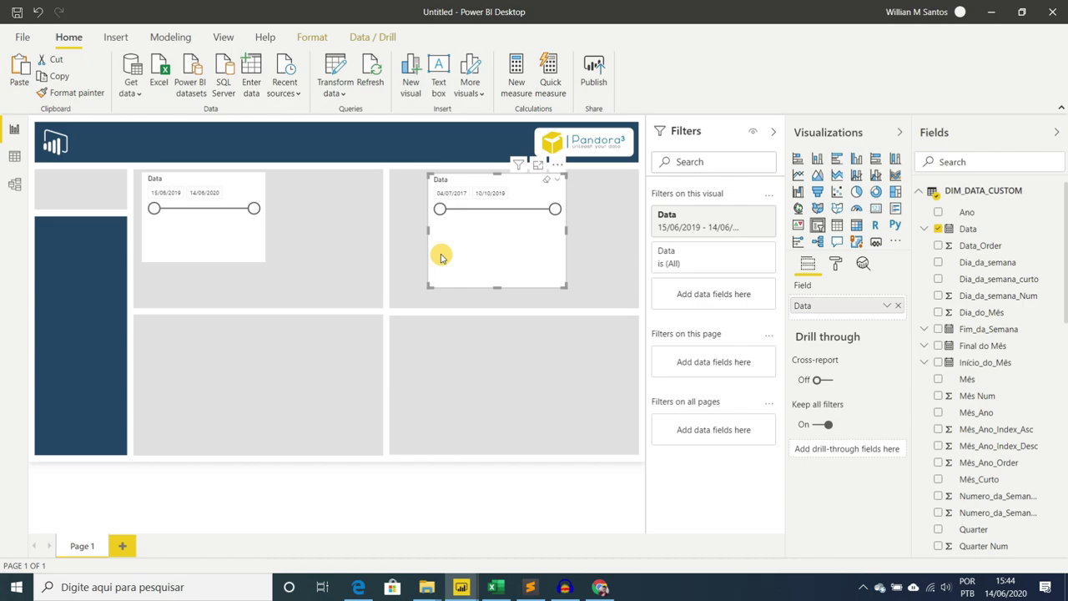
# Examine the DIM_DATA_CUSTOM rows in the data view, including the values of Semana_Mes_Ano_Index_Asc and Semna_Mes_Ano_Desc.
pyautogui.click(14, 155)
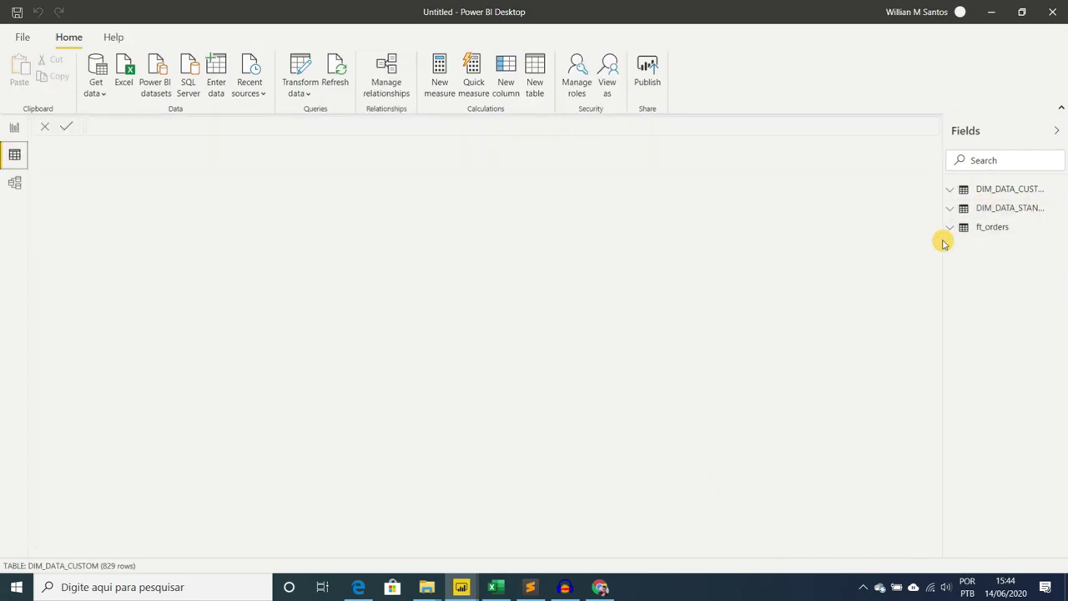
pyautogui.click(959, 190)
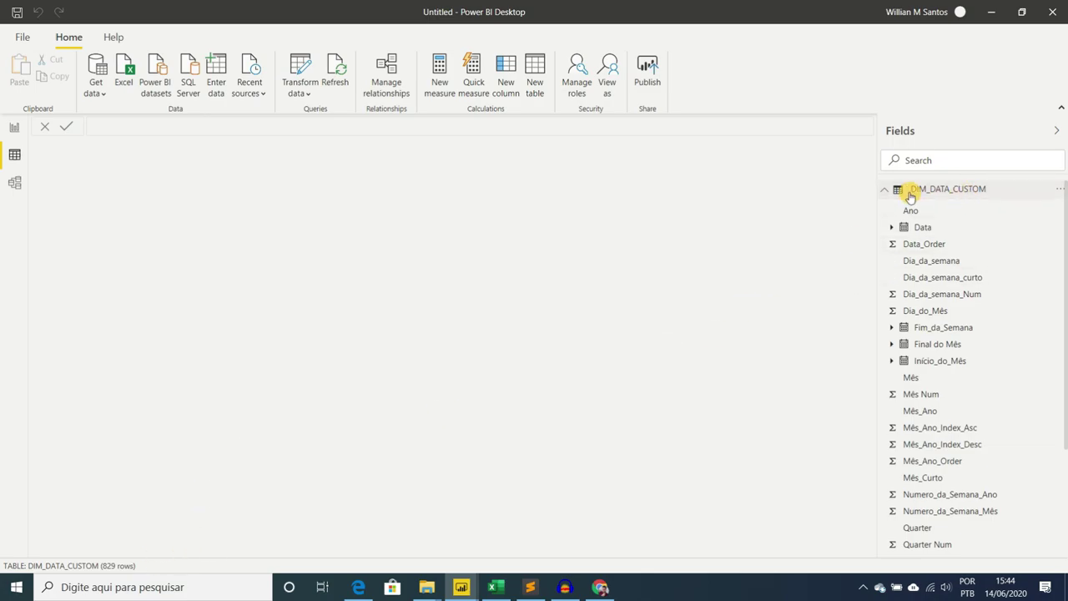
pyautogui.click(927, 225)
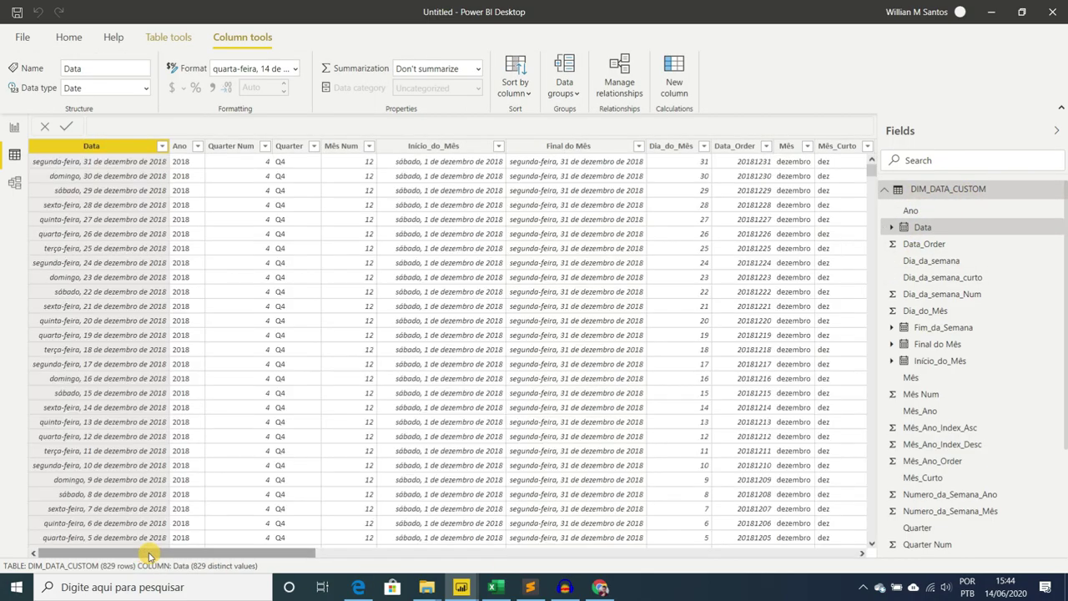
pyautogui.moveTo(149, 555); pyautogui.dragTo(692, 555)
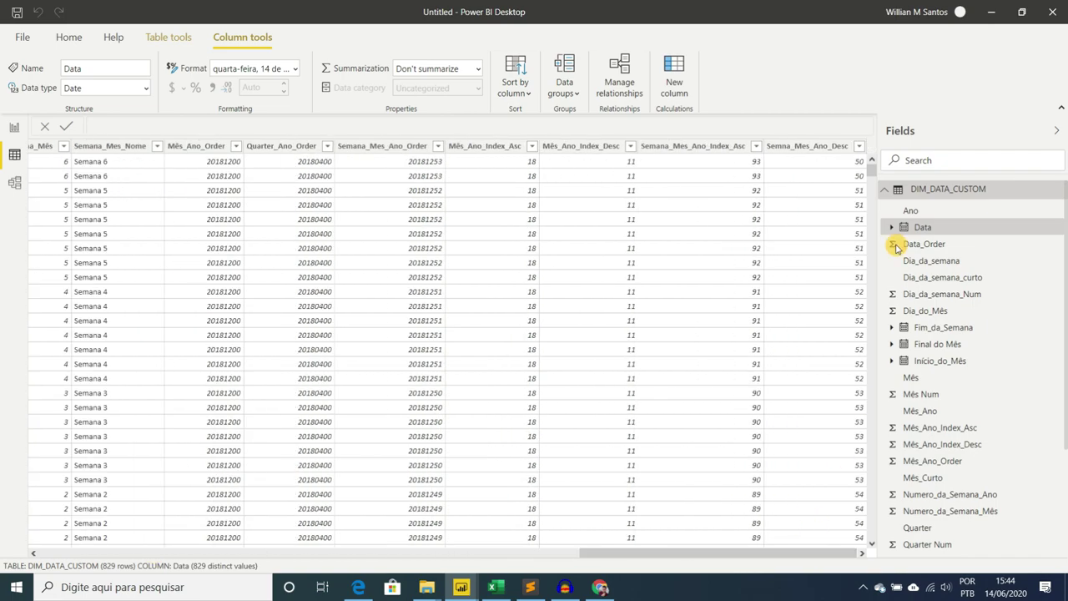
pyautogui.click(755, 150)
pyautogui.click(756, 150)
pyautogui.click(735, 162)
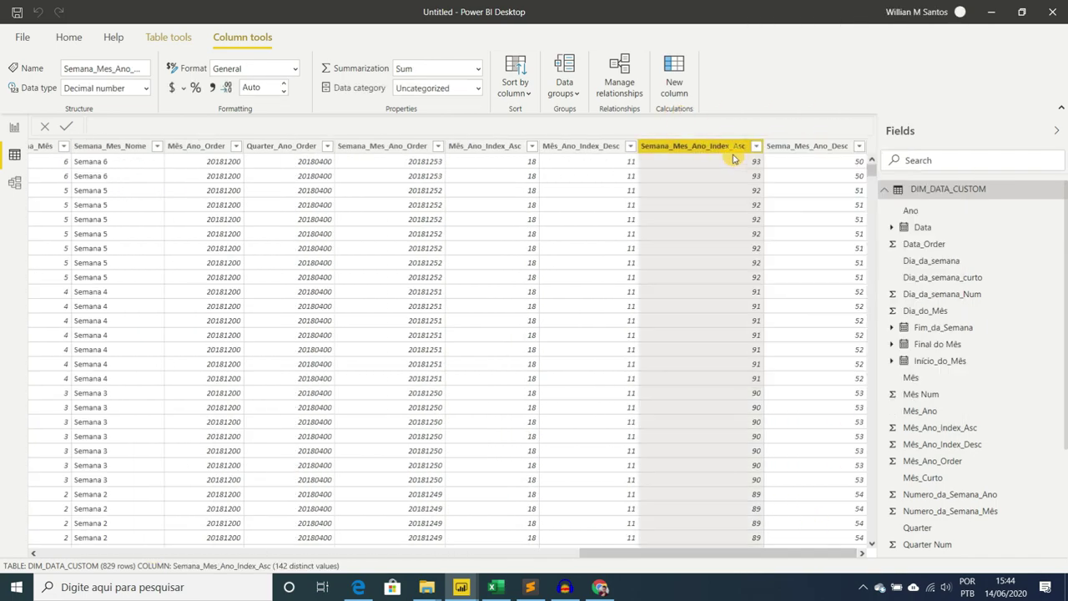
pyautogui.click(860, 150)
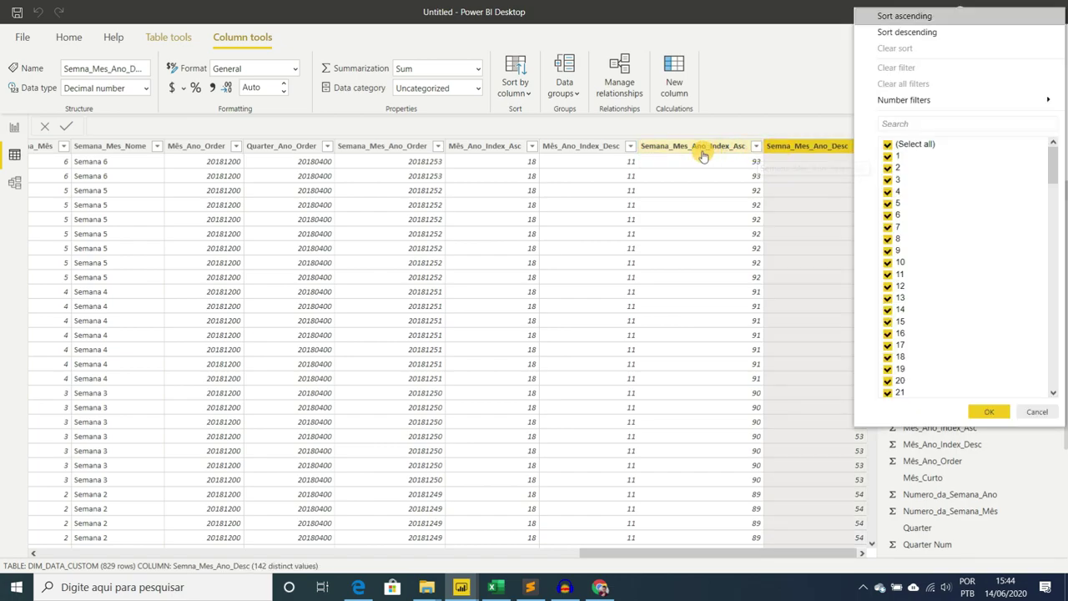
pyautogui.click(704, 154)
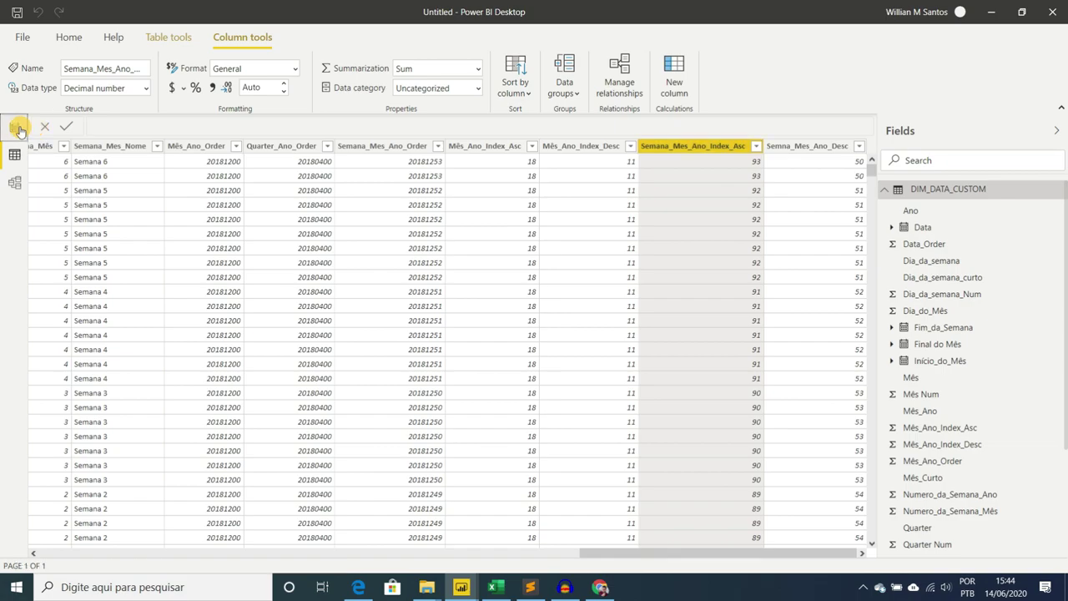
# Return to the report page and shrink the DIM_DATA_CUSTOM slicer from its upper-left corner, mainly reducing its height.
pyautogui.click(15, 127)
pyautogui.moveTo(433, 178); pyautogui.dragTo(434, 224)
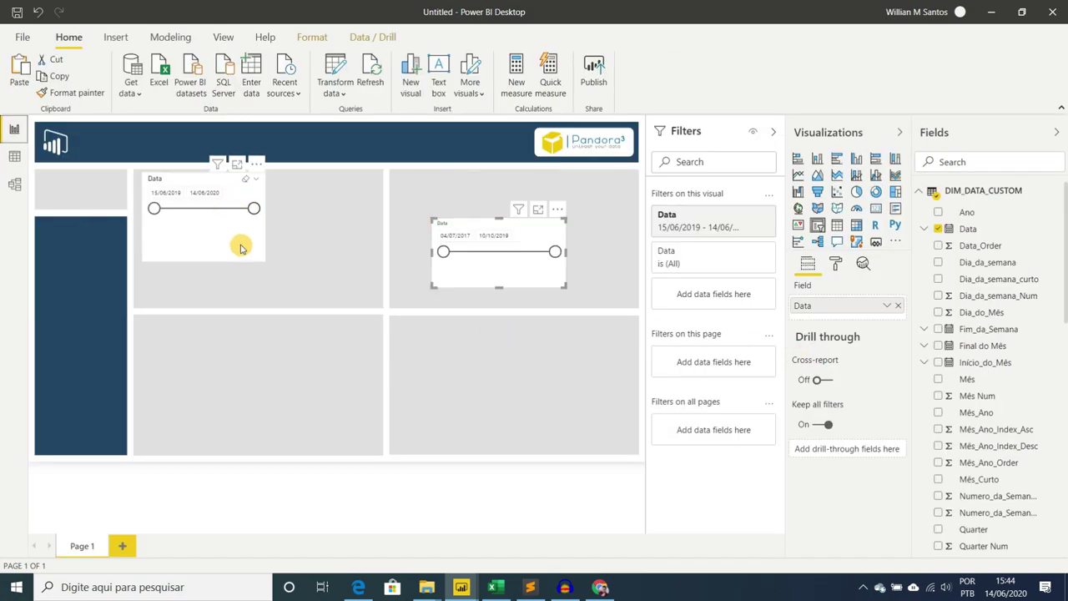